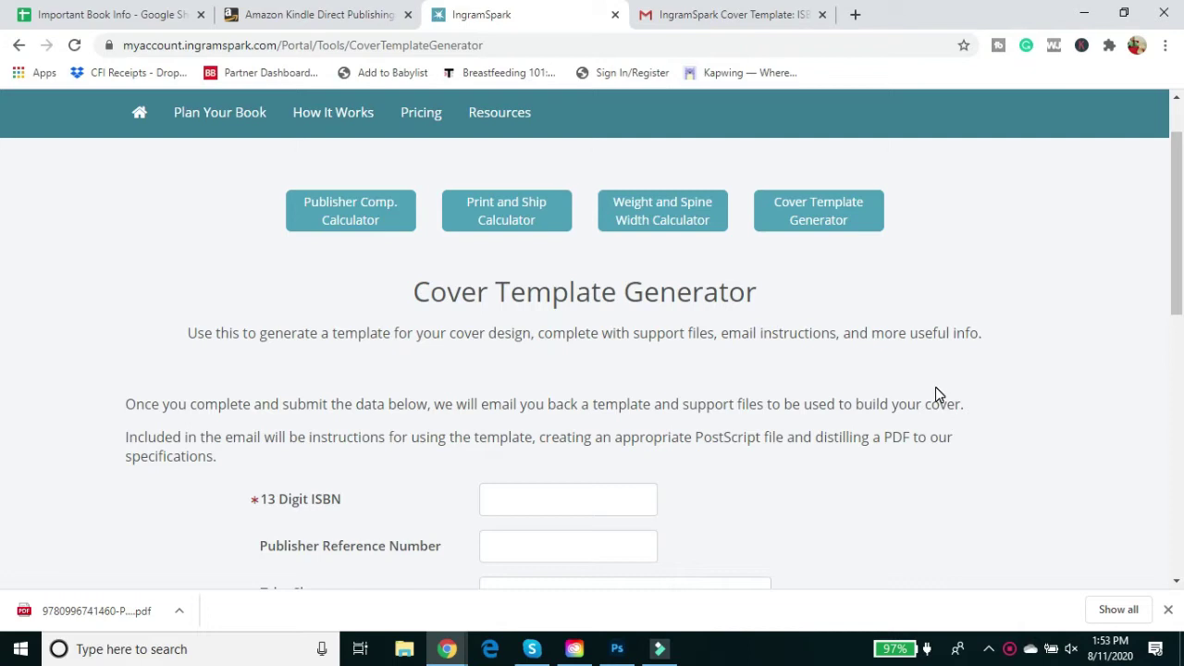
Scroll through the Cover Template Generator form and read its introduction text.
scroll(919, 392, down, 4)
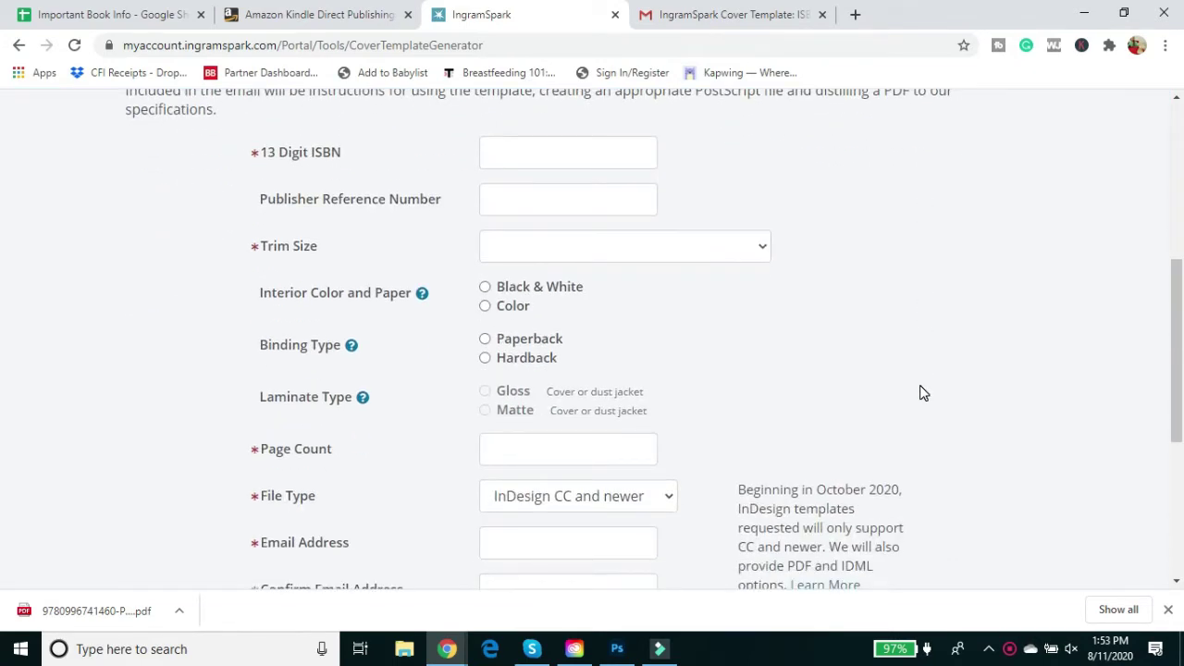
scroll(1009, 421, down, 3)
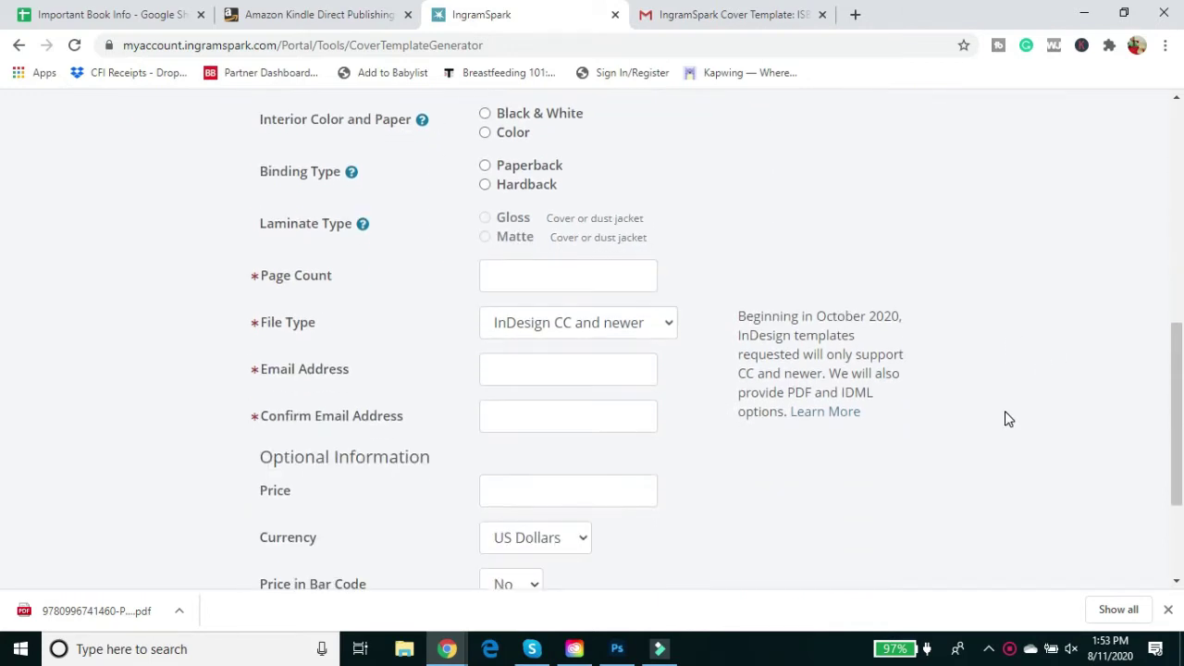
scroll(1007, 415, down, 1)
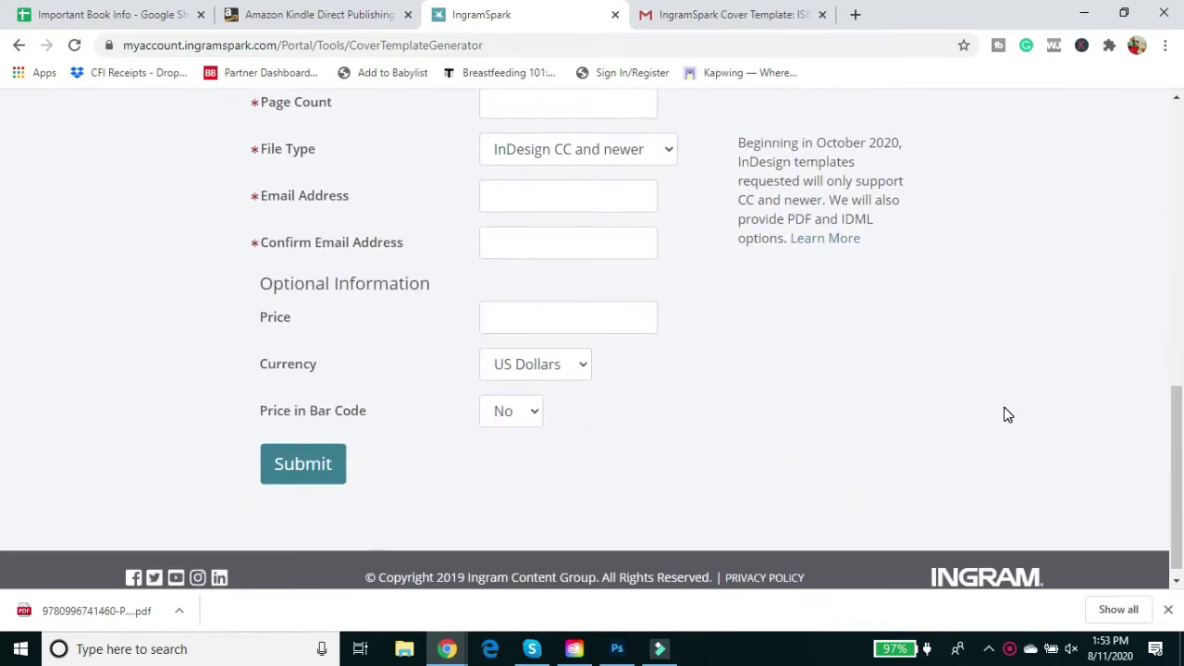
scroll(1007, 416, up, 6)
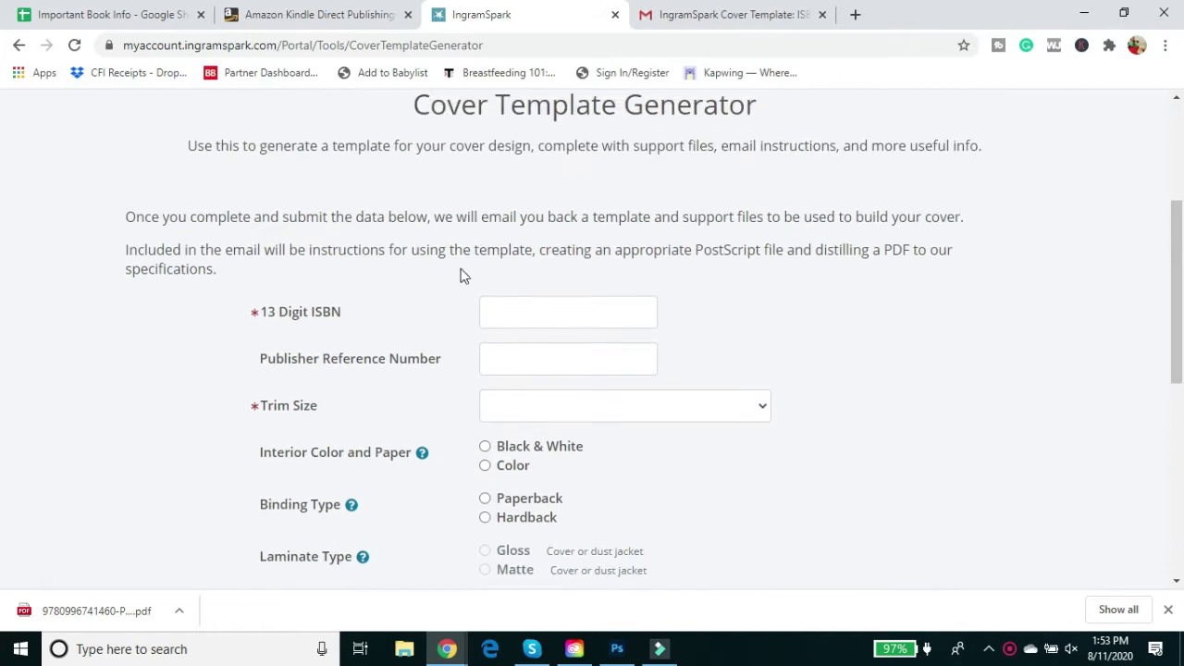
scroll(463, 249, up, 1)
drag(451, 197, 774, 225)
click(996, 394)
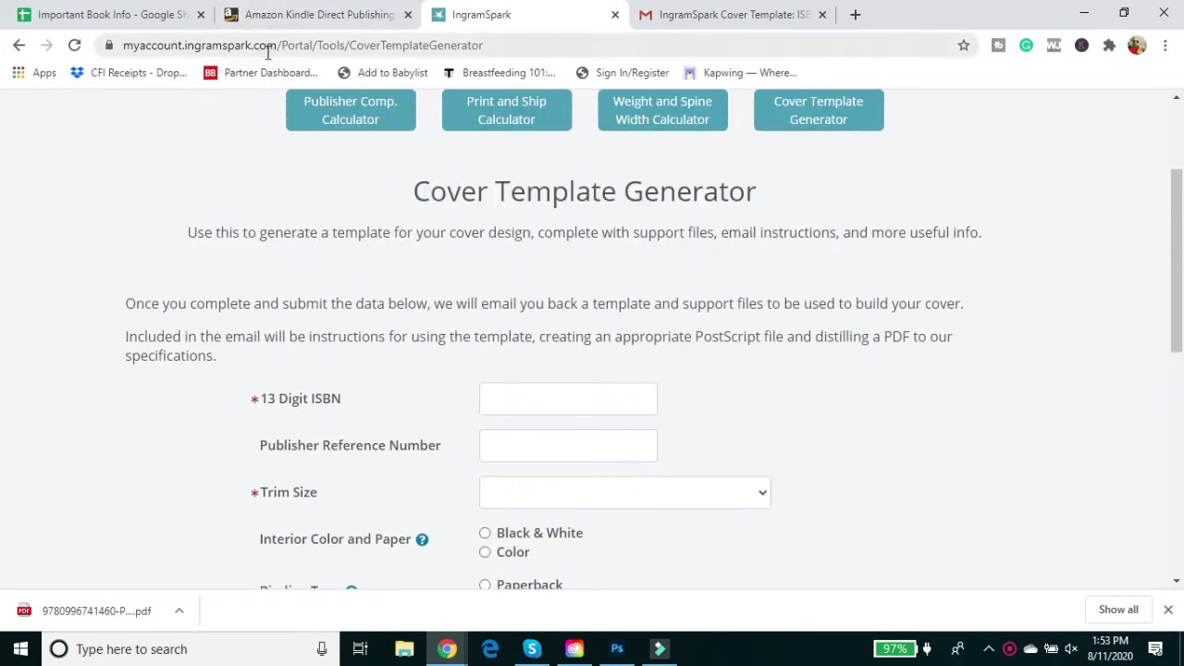
scroll(151, 263, down, 3)
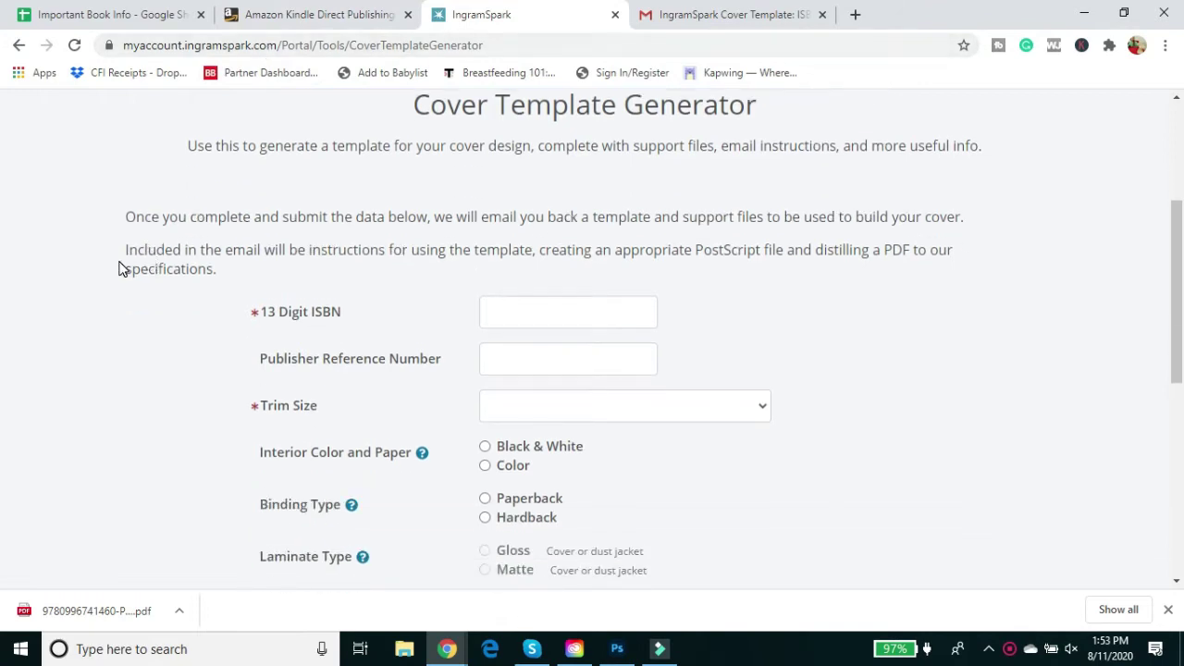
scroll(118, 269, down, 1)
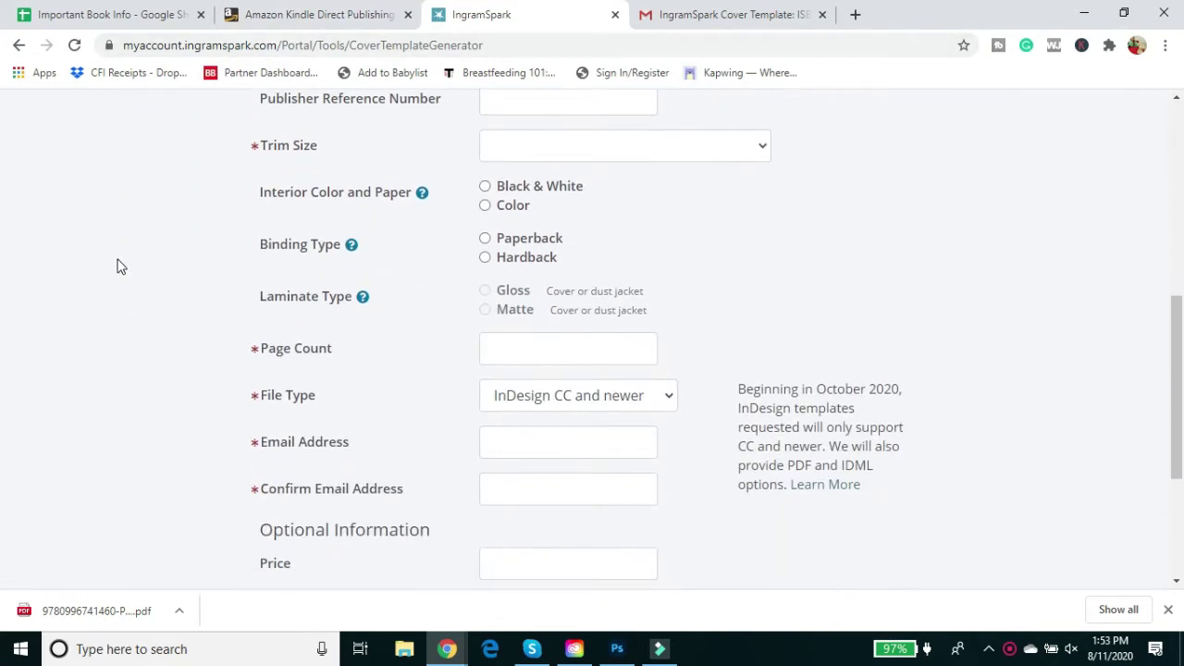
scroll(119, 268, up, 2)
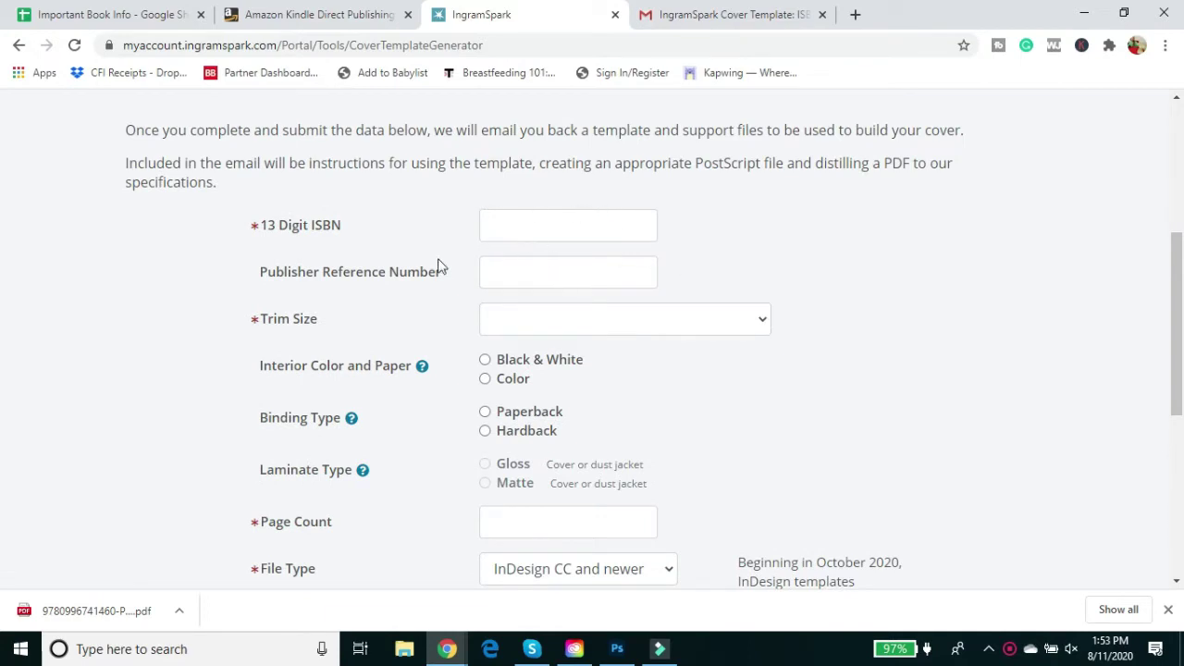
scroll(596, 317, down, 1)
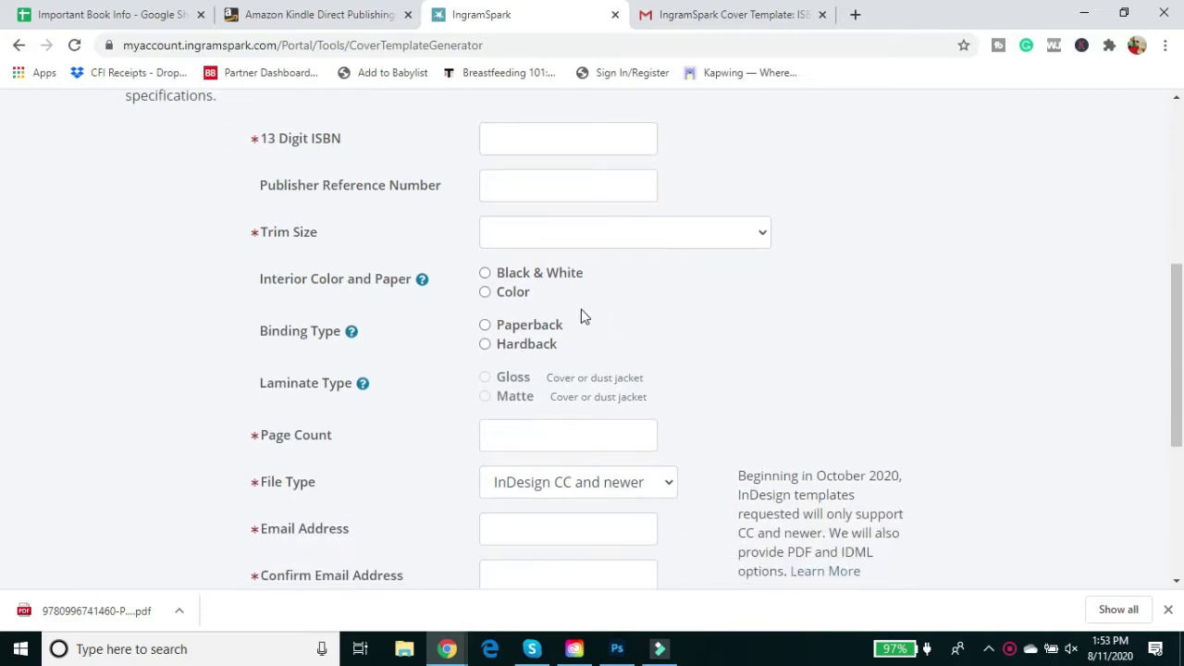
Set the interior to Color and the binding to Paperback, after trying Hardback.
click(485, 273)
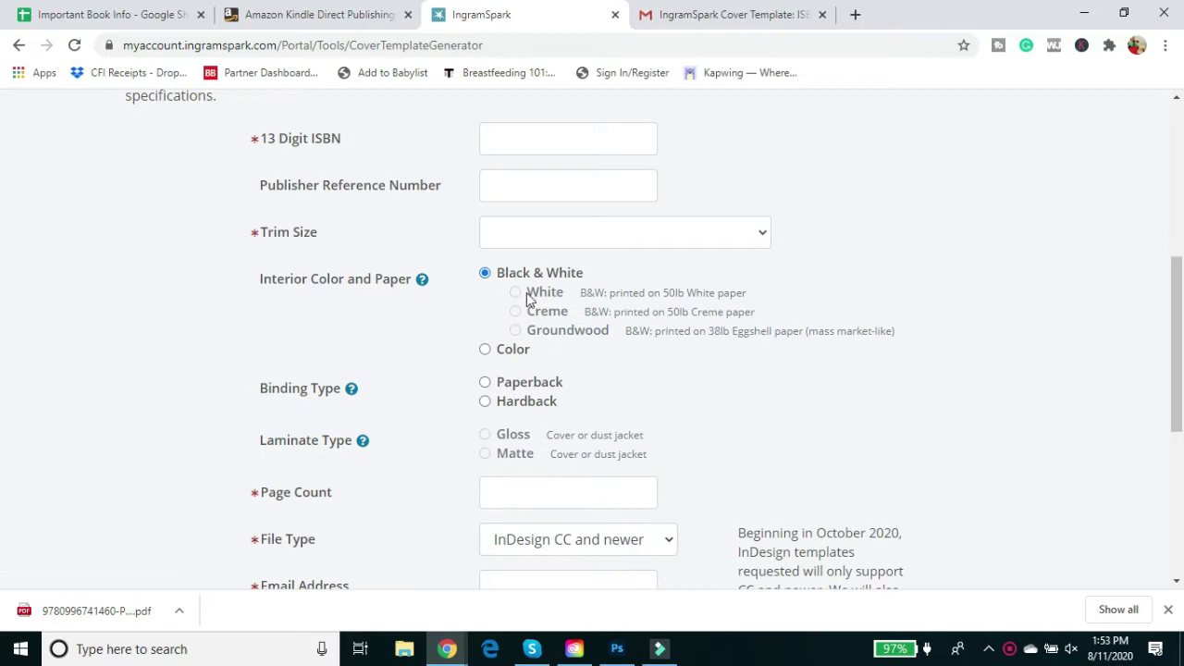
click(485, 350)
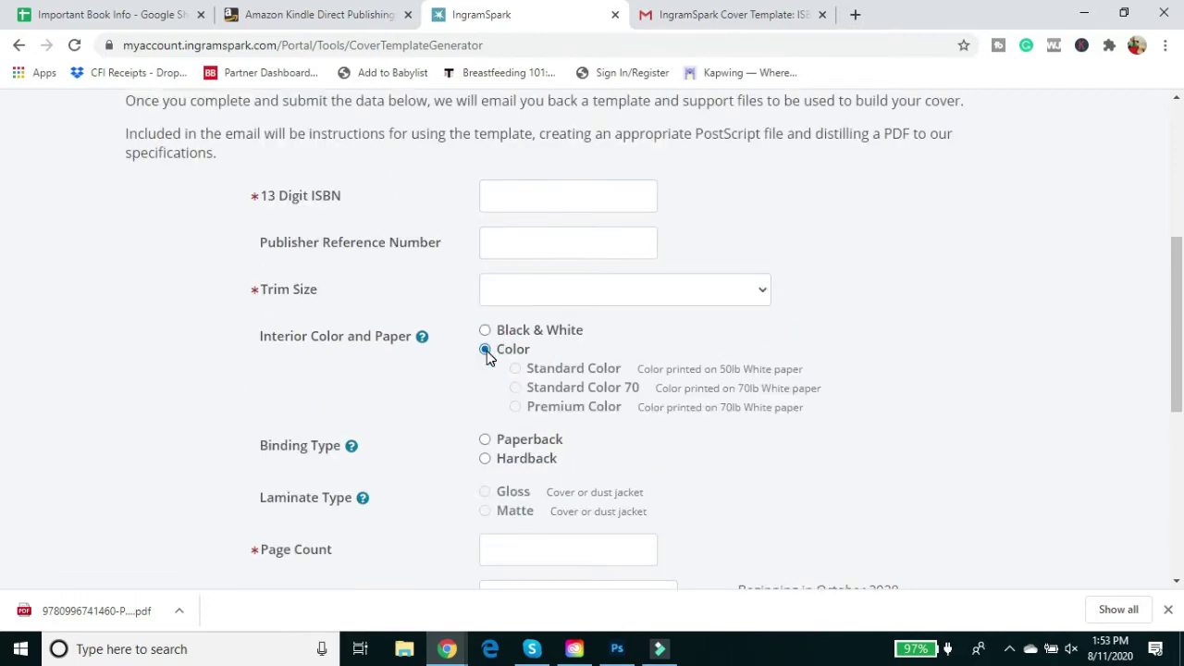
click(485, 440)
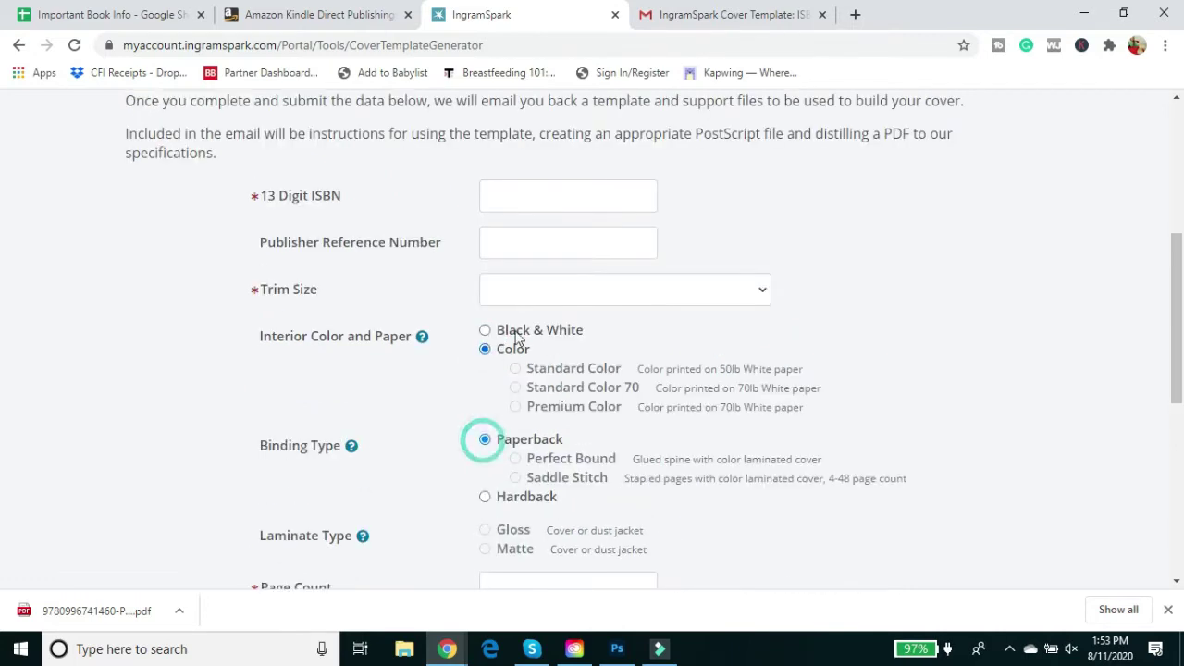
scroll(481, 394, down, 2)
click(488, 326)
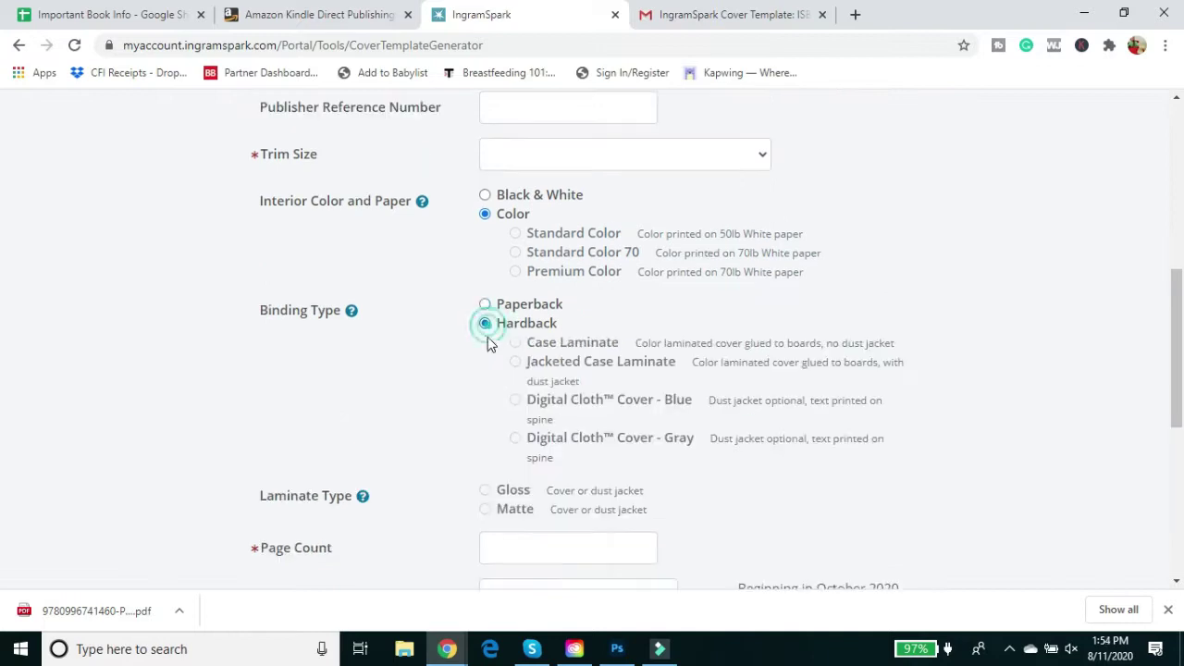
scroll(486, 396, down, 1)
click(486, 403)
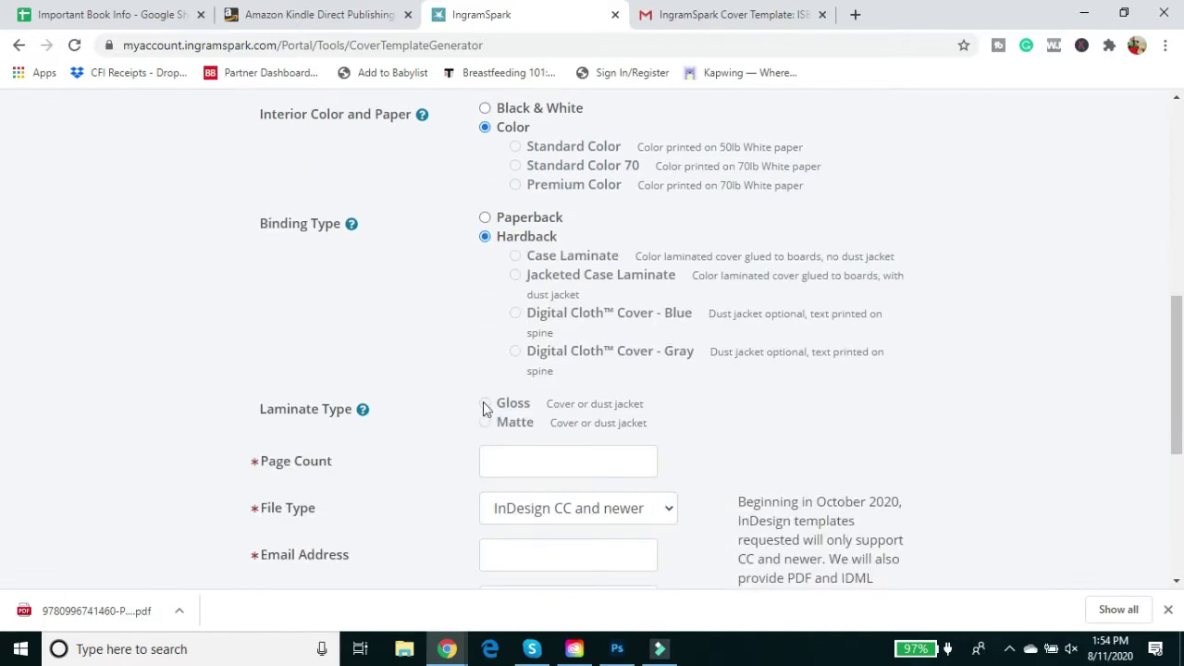
click(483, 221)
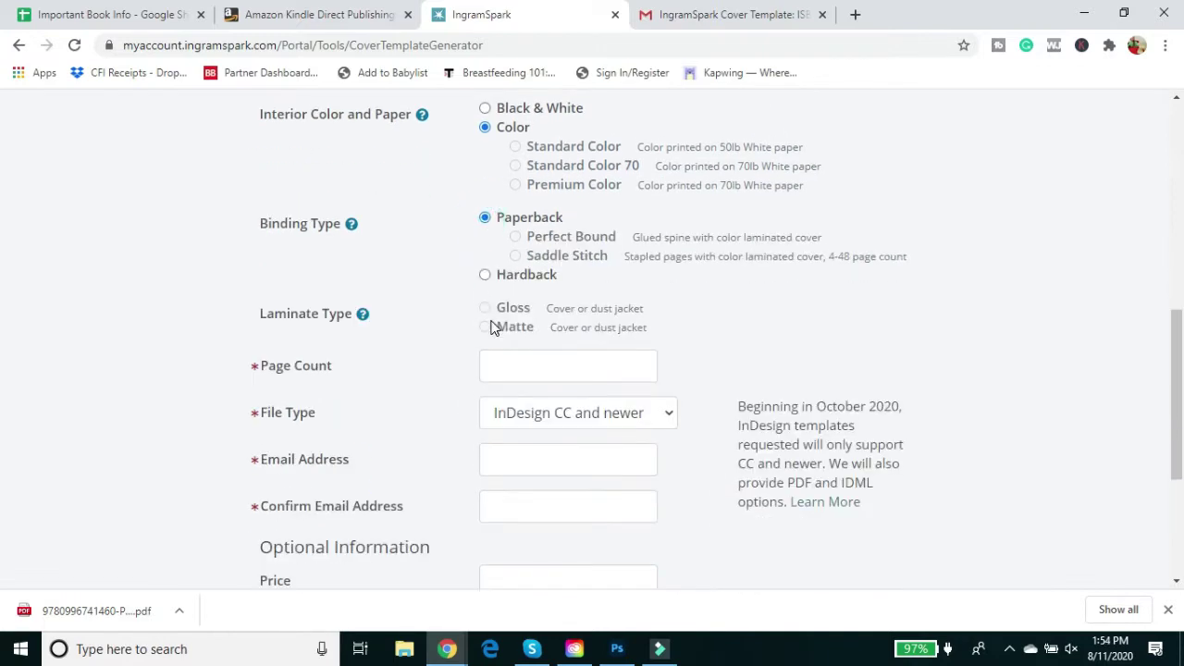
Check the template file type options, leaving InDesign CC and newer selected.
scroll(453, 382, down, 3)
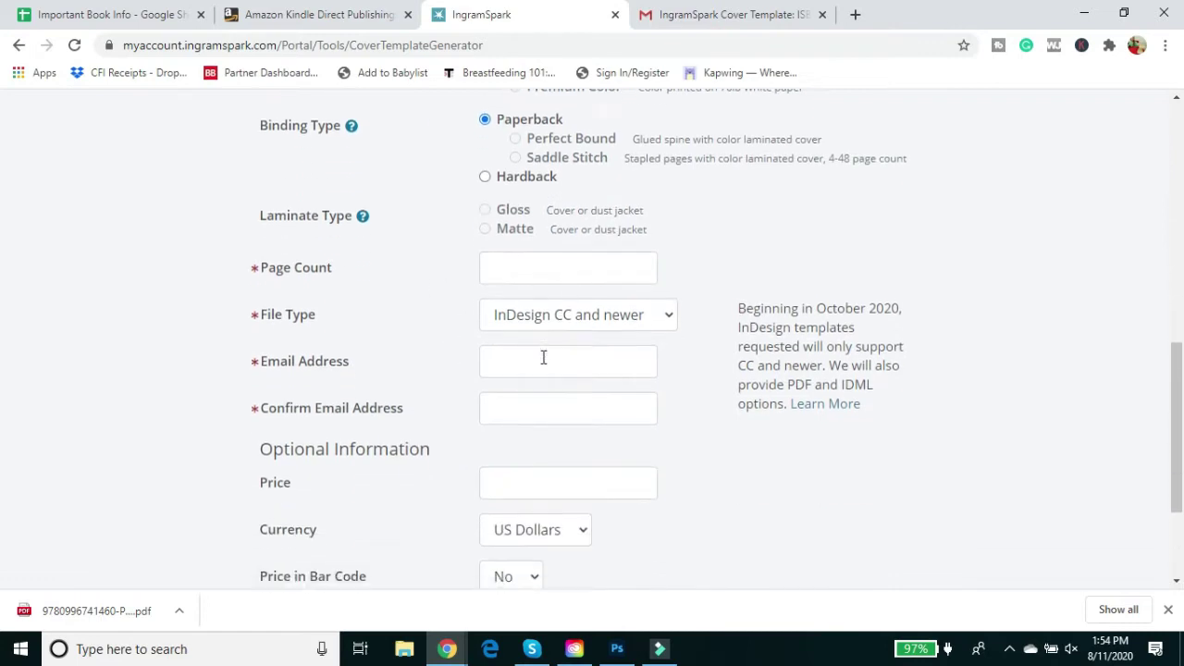
click(650, 160)
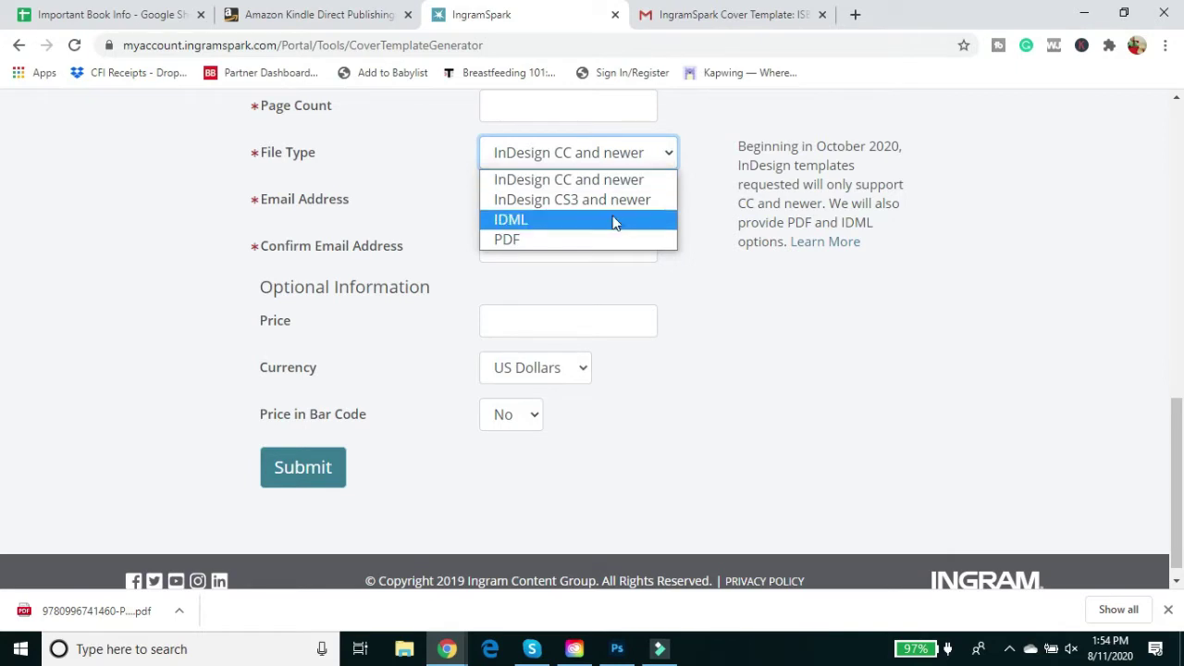
click(761, 350)
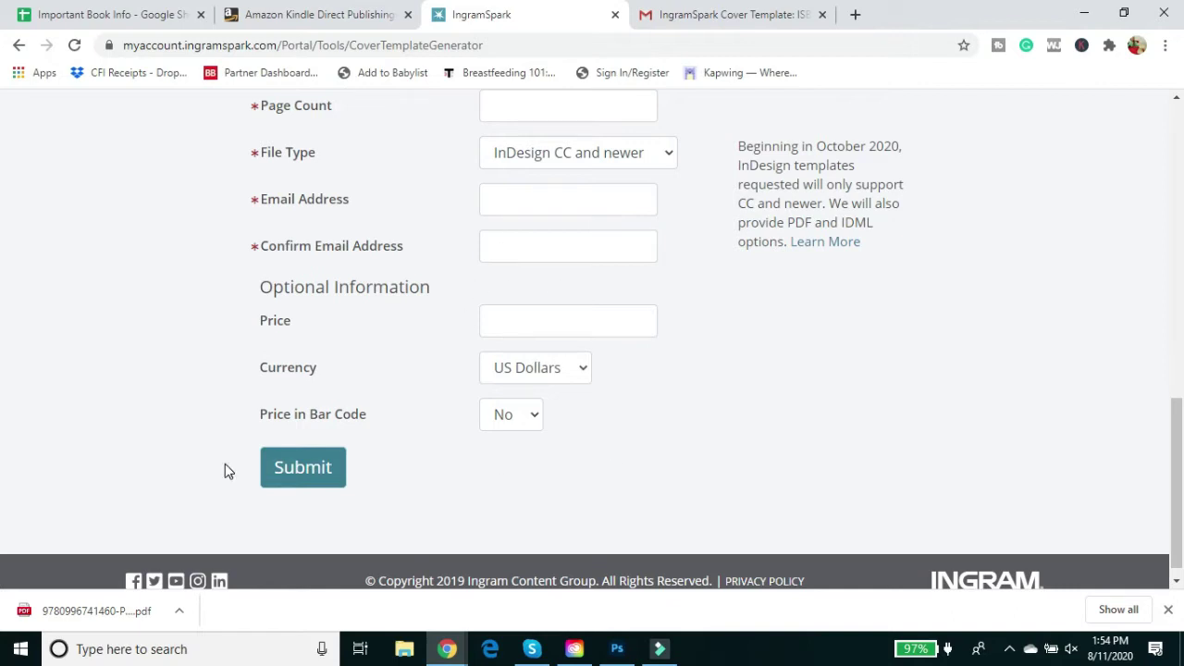
Read the IngramSpark template email's subject and submitted cover settings in Gmail.
click(774, 20)
scroll(576, 347, up, 10)
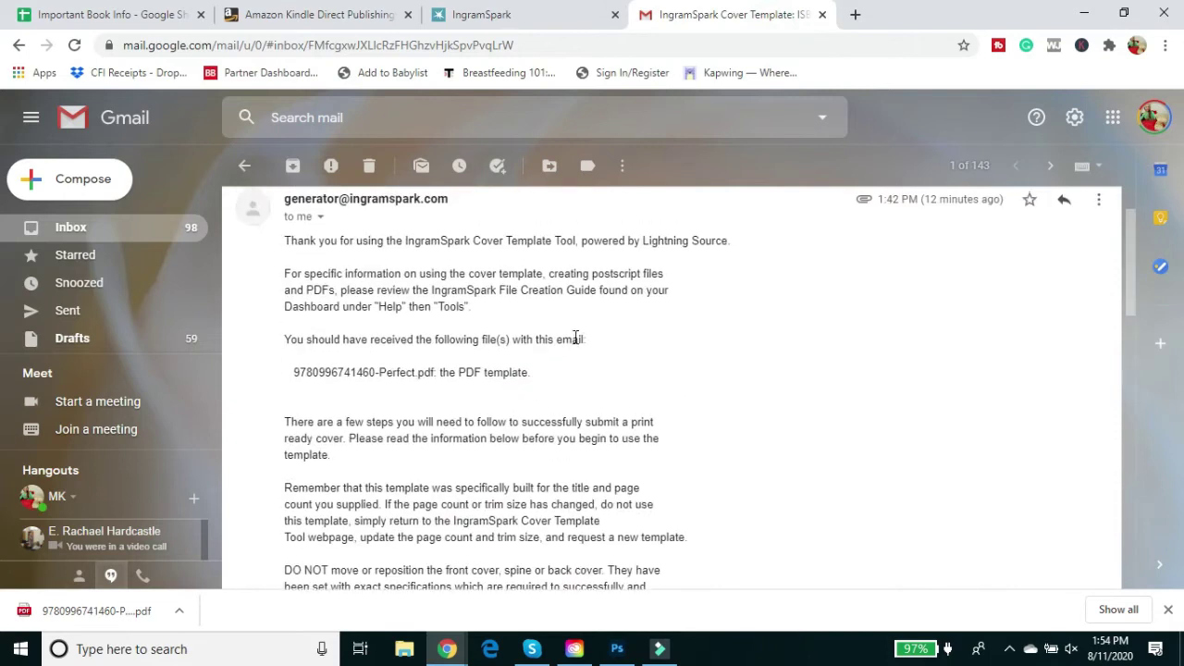
drag(286, 216, 685, 222)
click(890, 227)
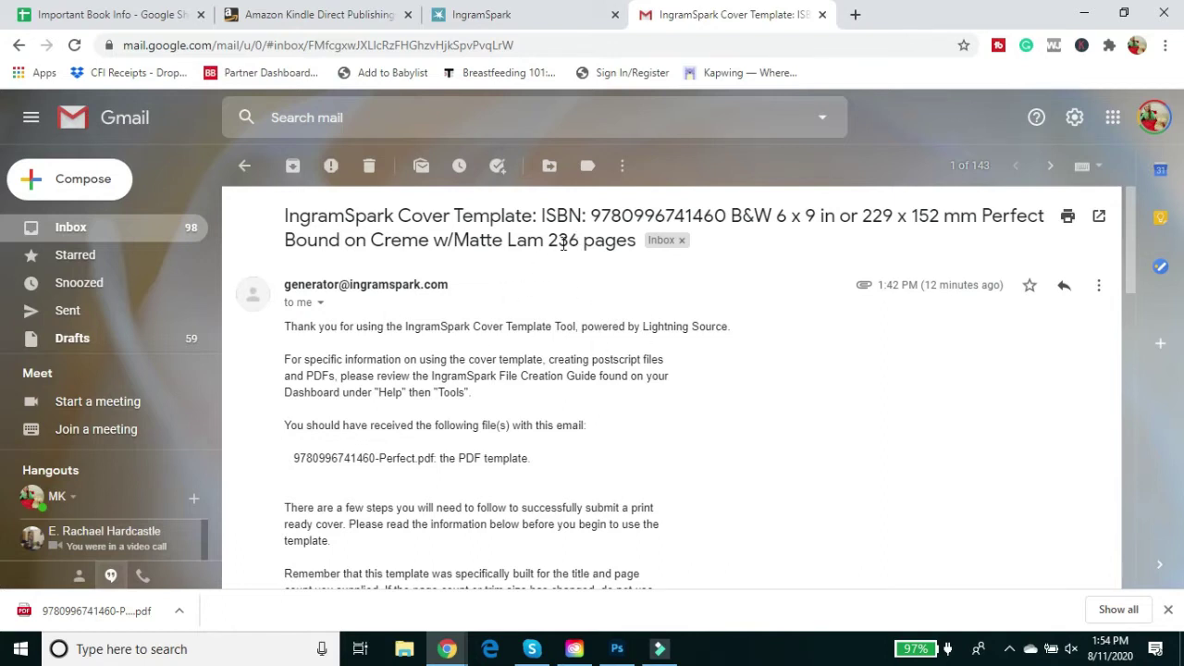
scroll(546, 345, down, 6)
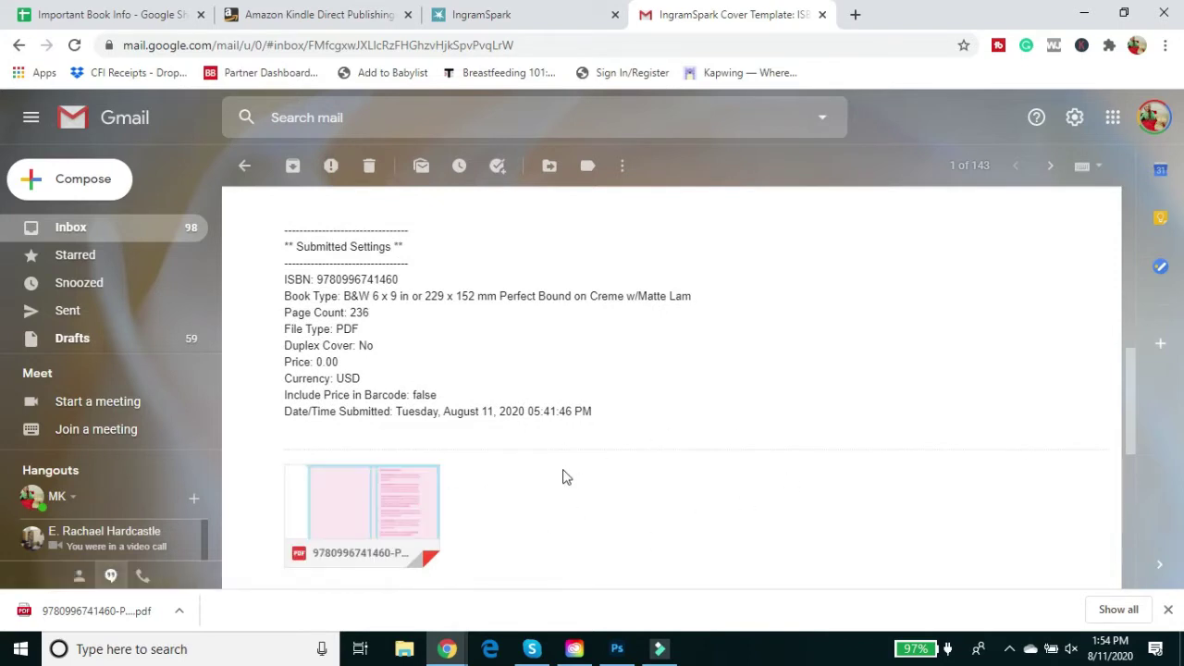
scroll(631, 448, up, 6)
scroll(631, 448, up, 2)
scroll(627, 415, down, 2)
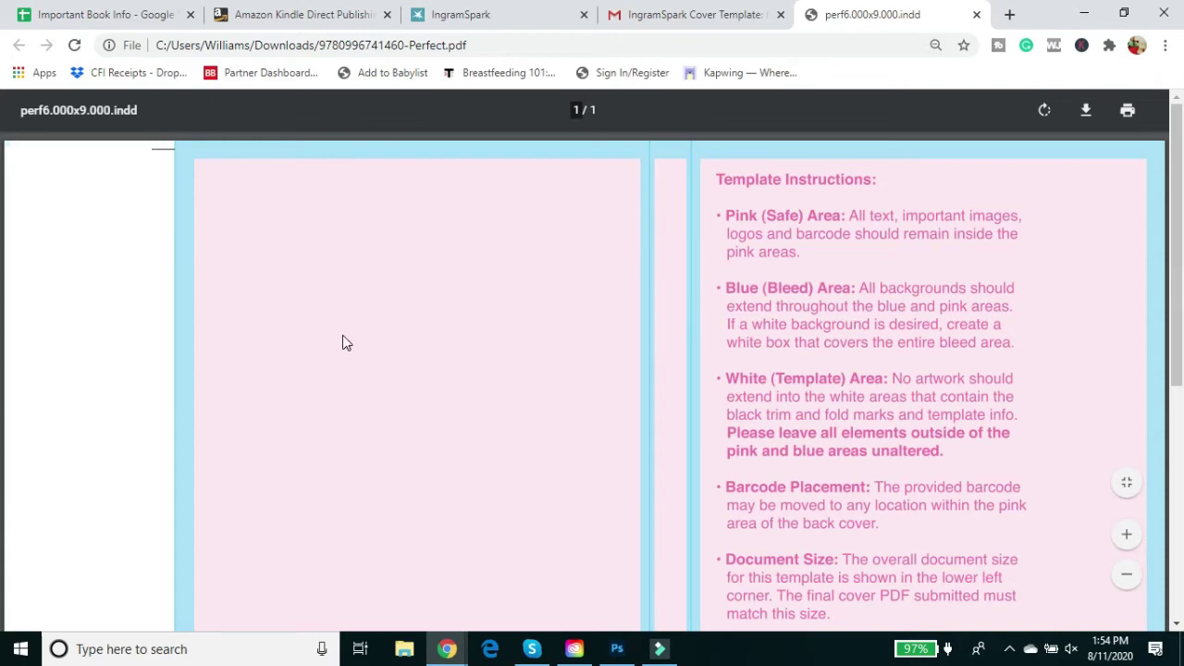
scroll(132, 268, down, 5)
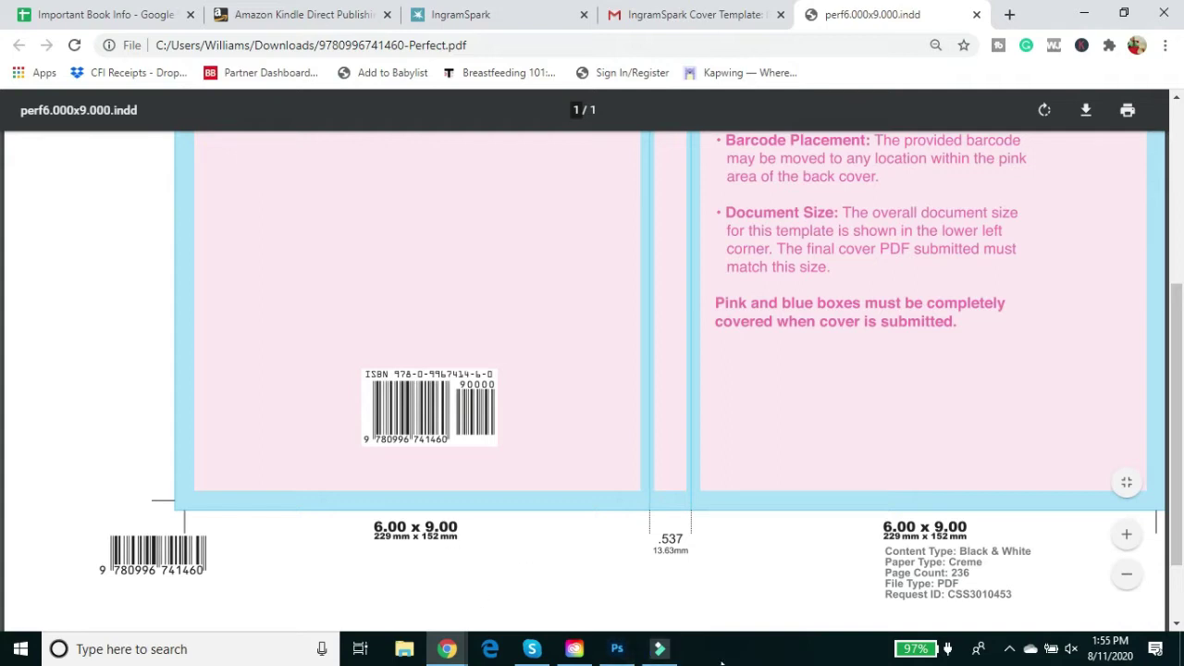
mouse_move(624, 657)
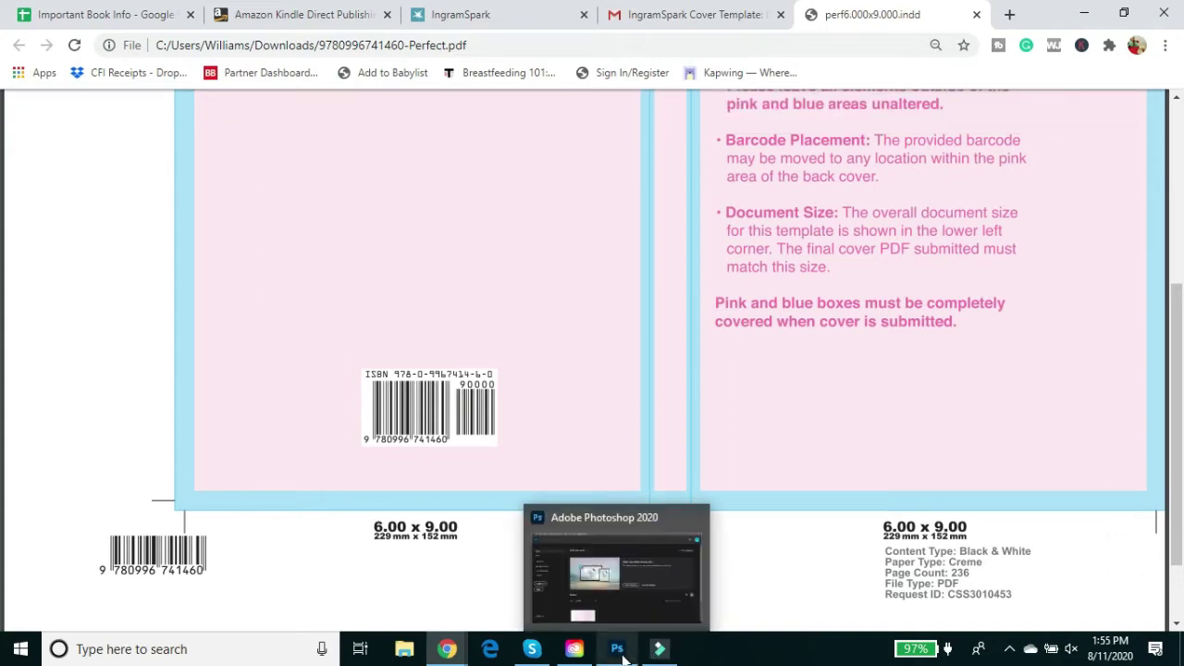
Start a new Photoshop document measured in inches with a 9.5 inch height.
click(618, 612)
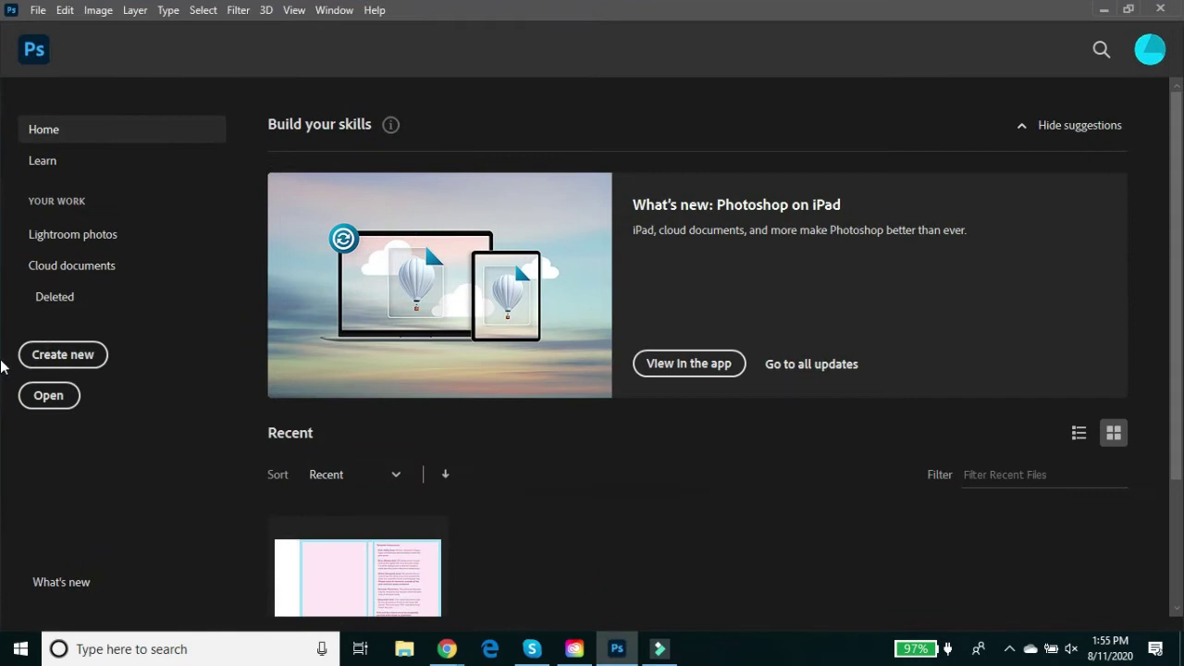
click(83, 357)
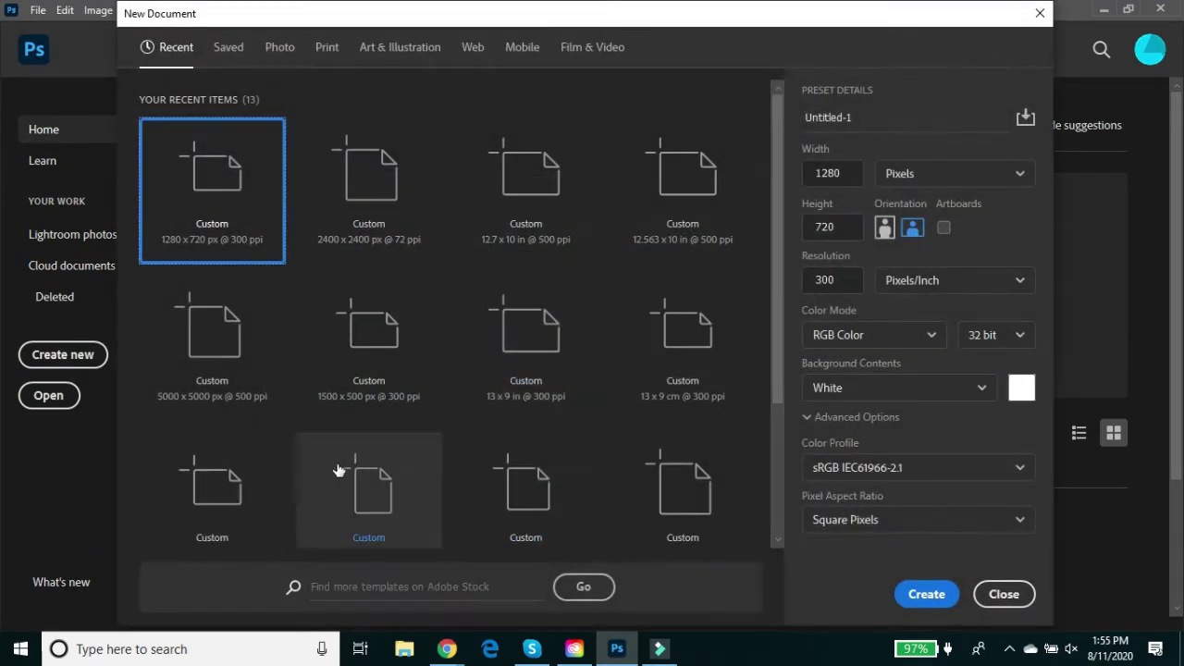
click(984, 179)
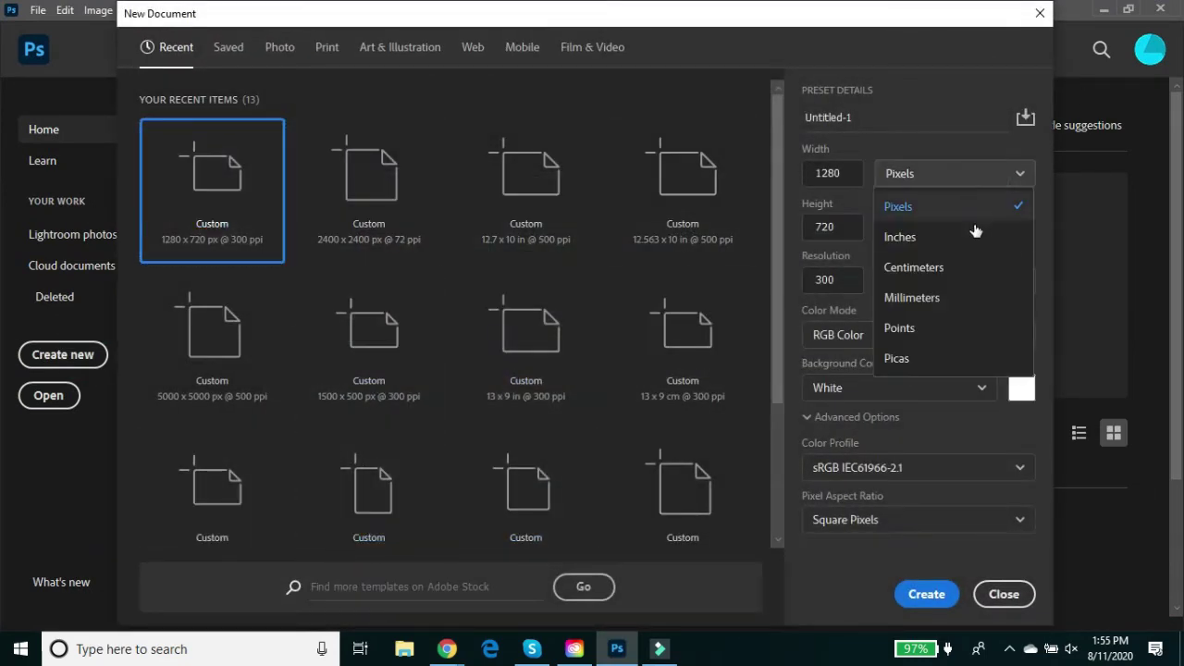
click(973, 233)
click(854, 177)
click(816, 229)
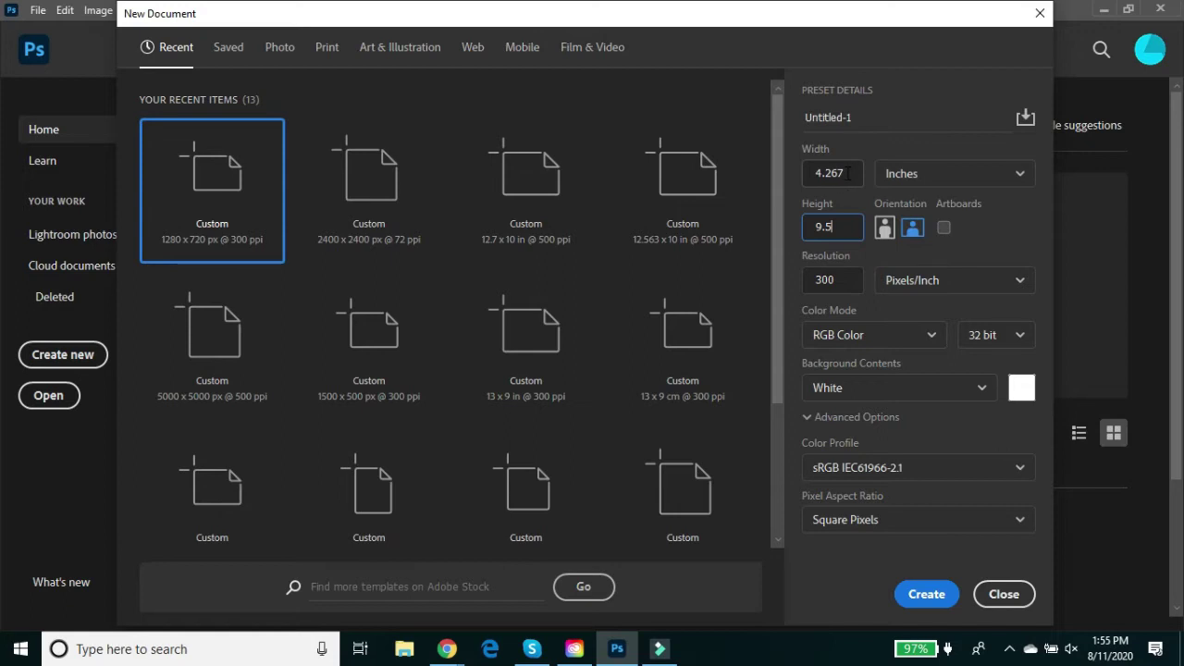
click(832, 174)
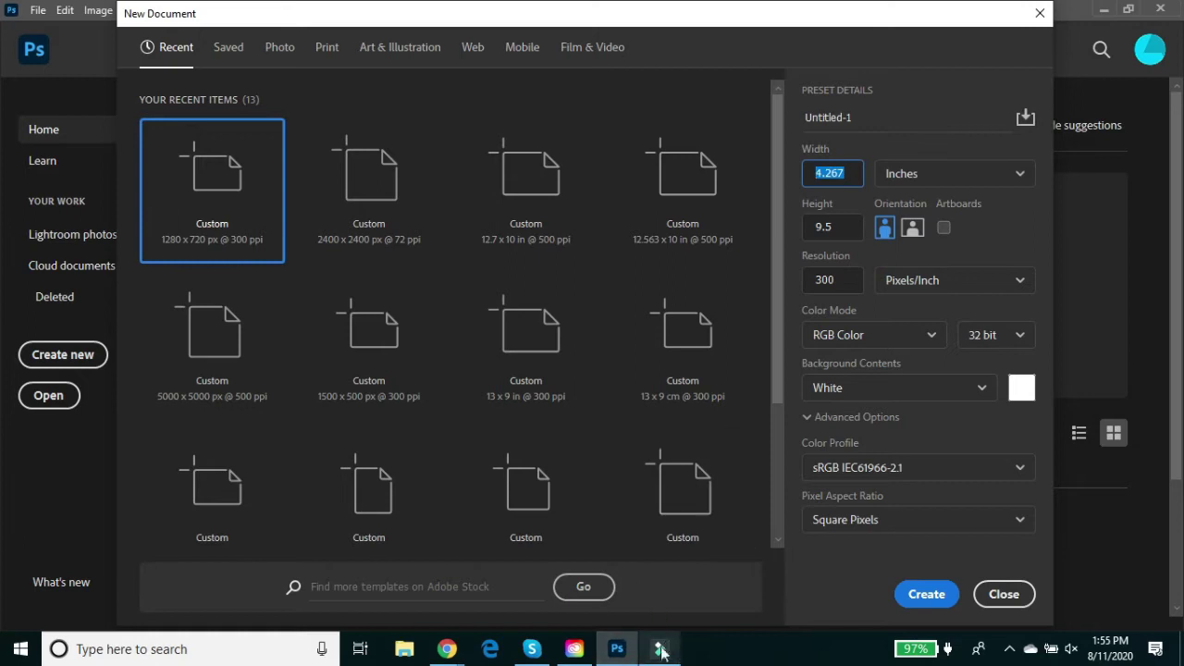
Check the template PDF, then set the width to 13 inches and create the document.
mouse_move(458, 652)
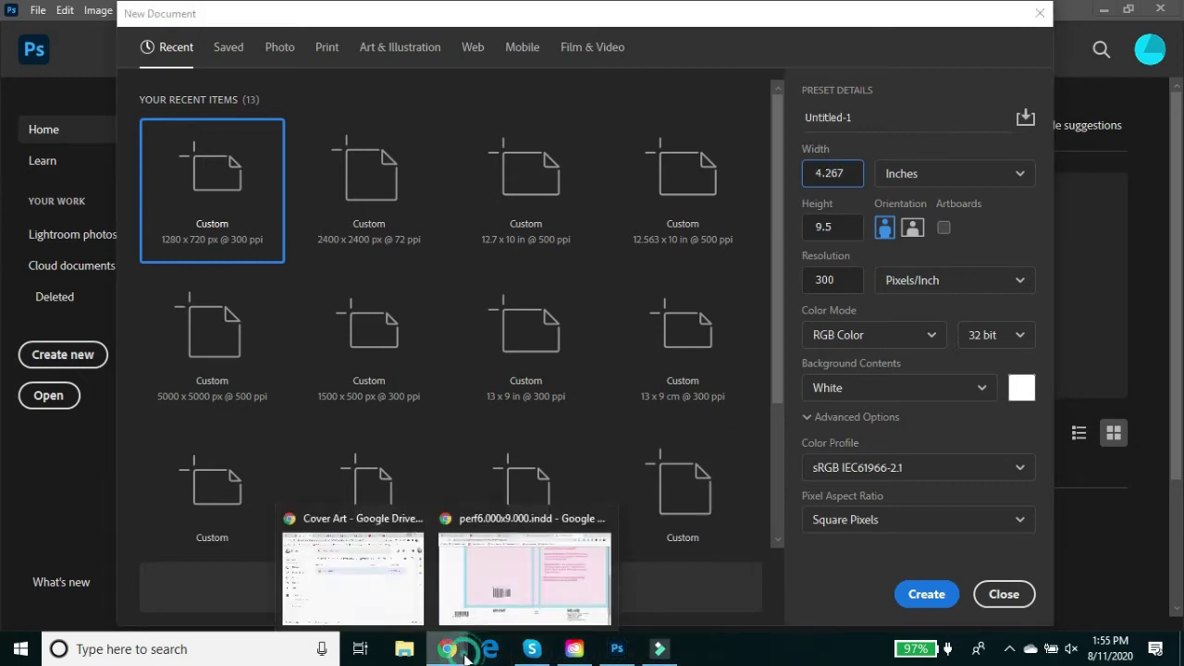
click(574, 588)
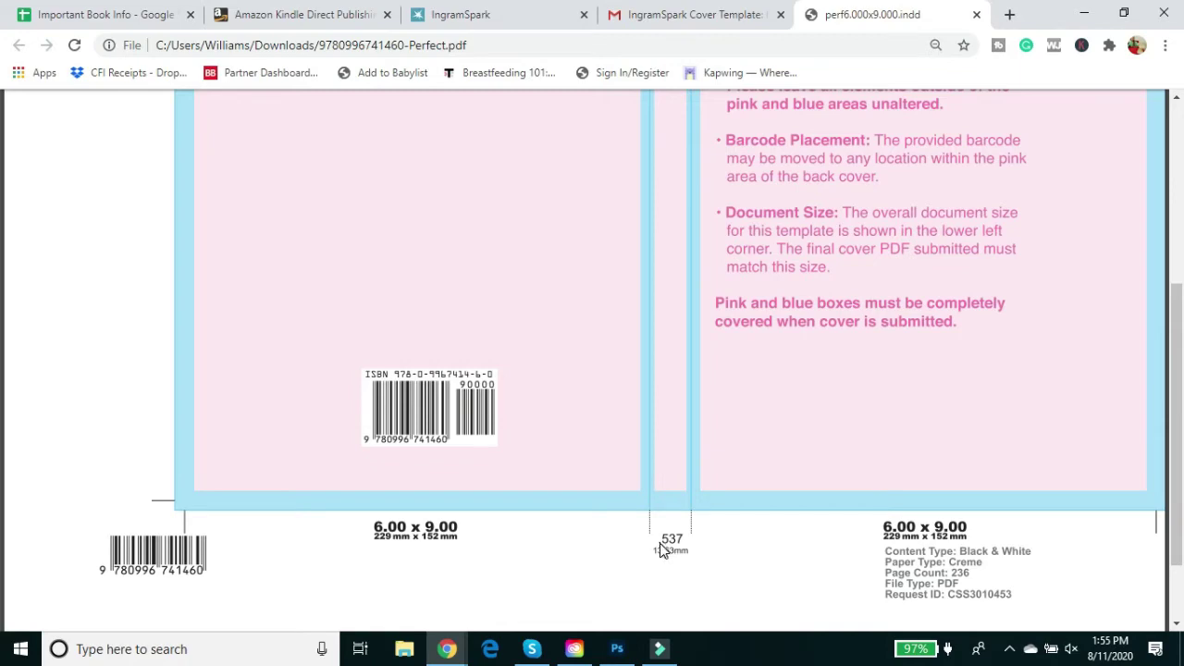
click(618, 648)
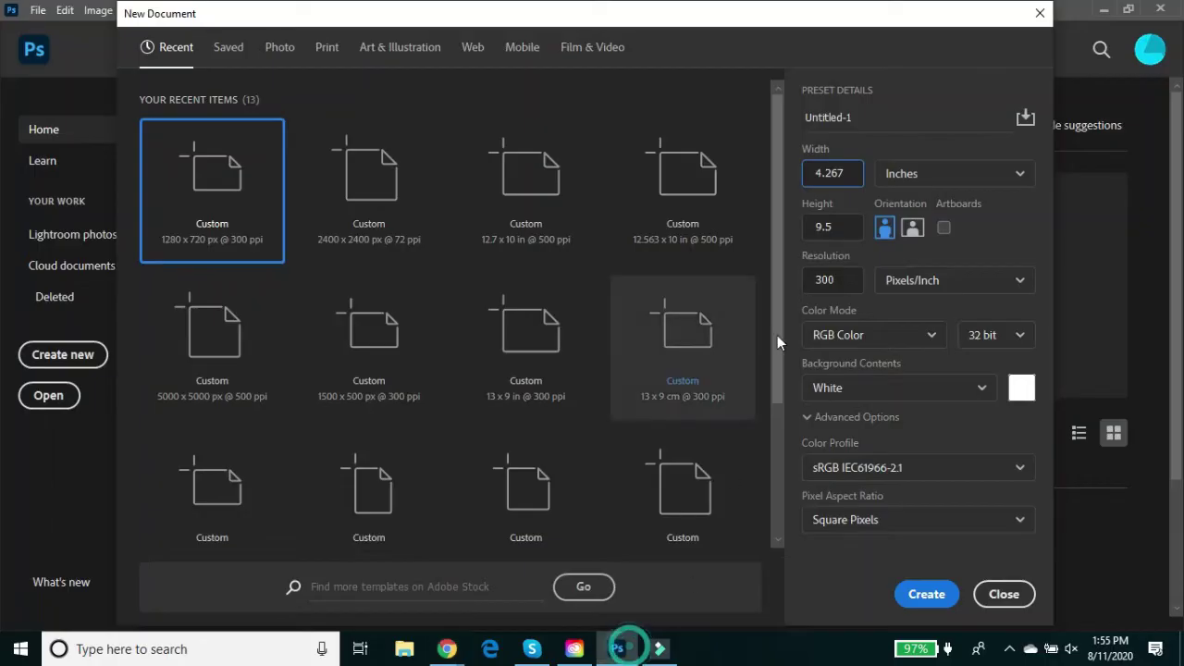
double_click(830, 173)
text(13)
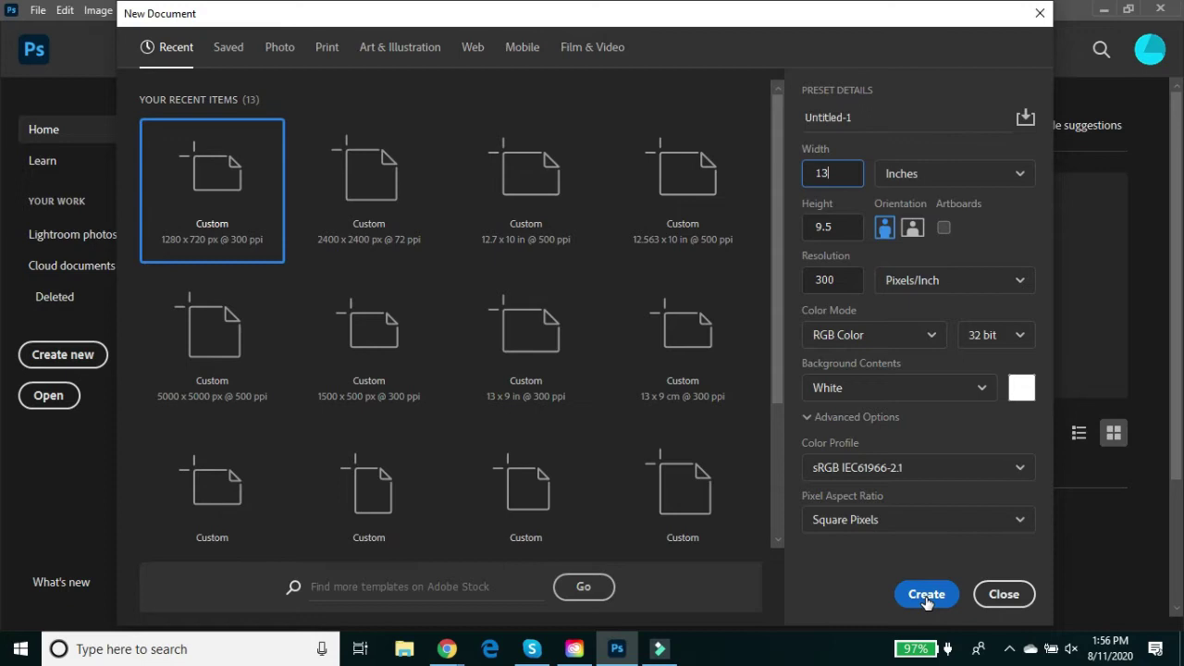
click(927, 595)
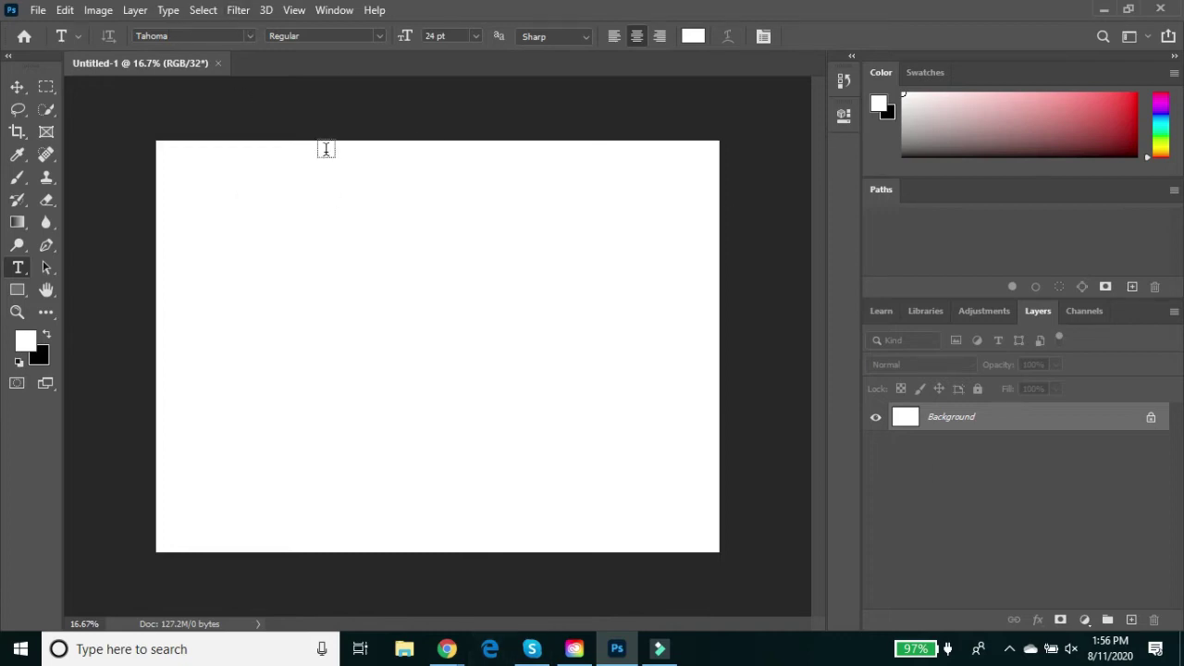
Add a vertical guide near the canvas's left edge with View > New Guide.
click(295, 10)
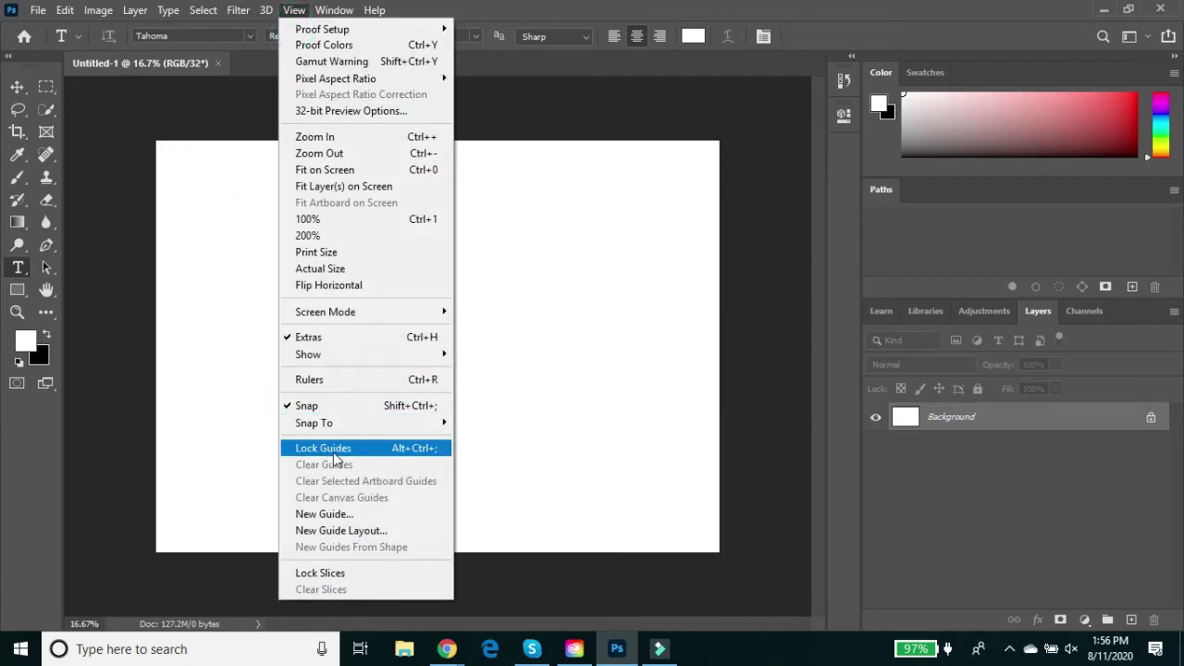
click(325, 515)
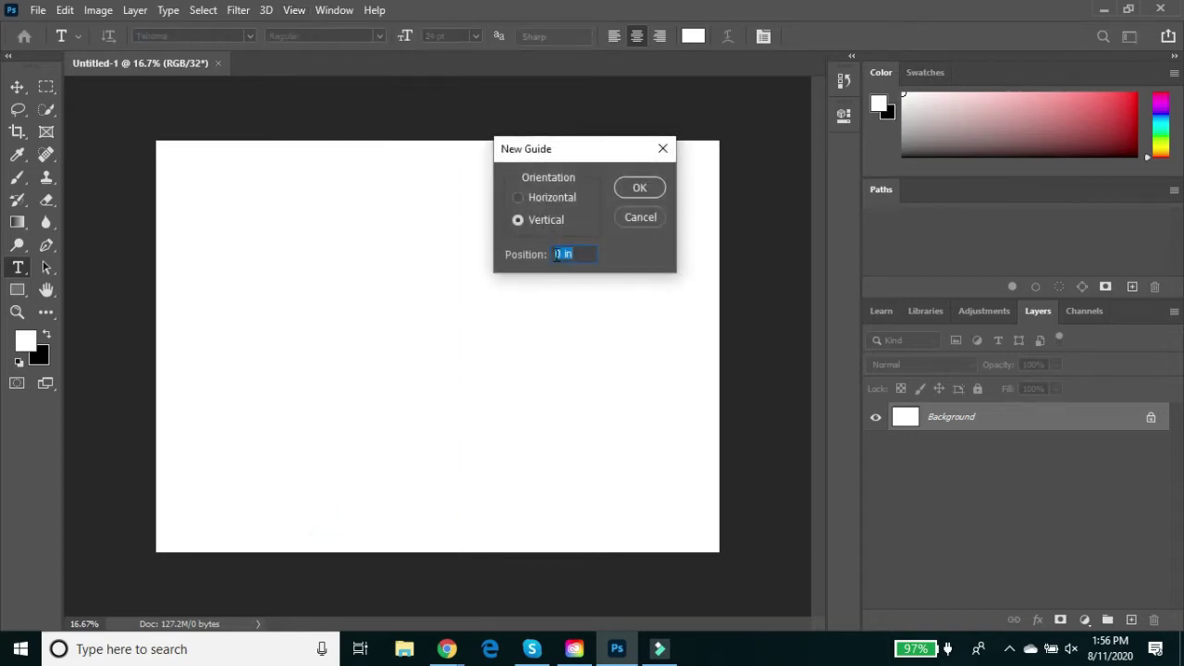
click(560, 252)
click(560, 253)
click(647, 188)
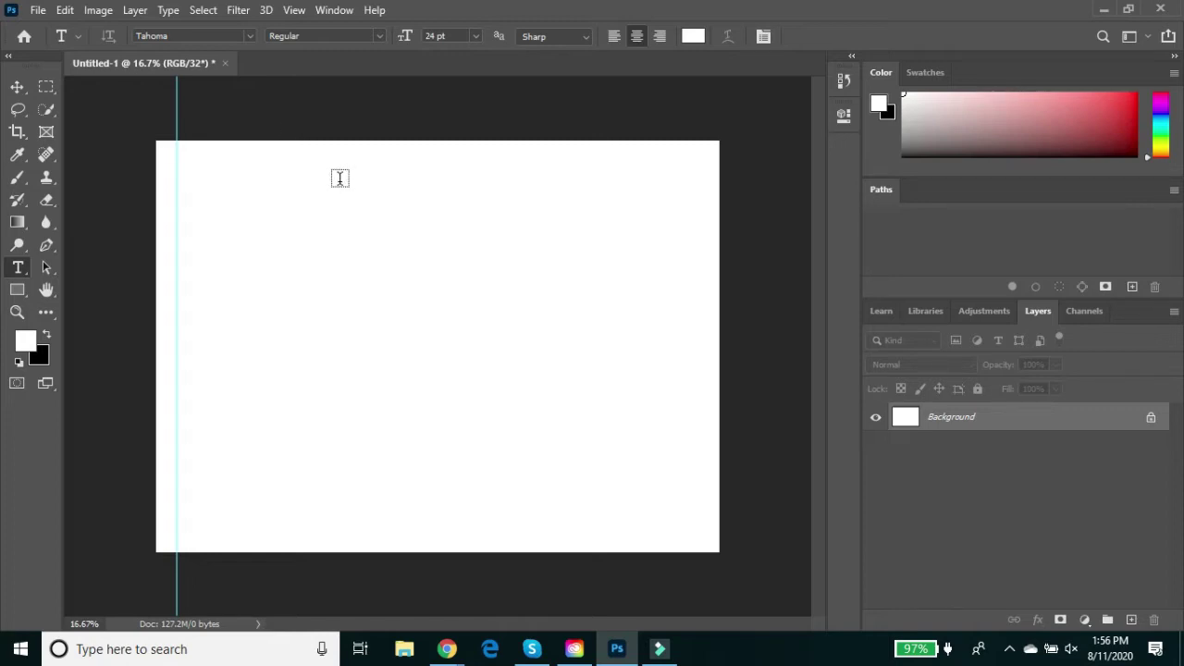
click(292, 10)
mouse_move(306, 30)
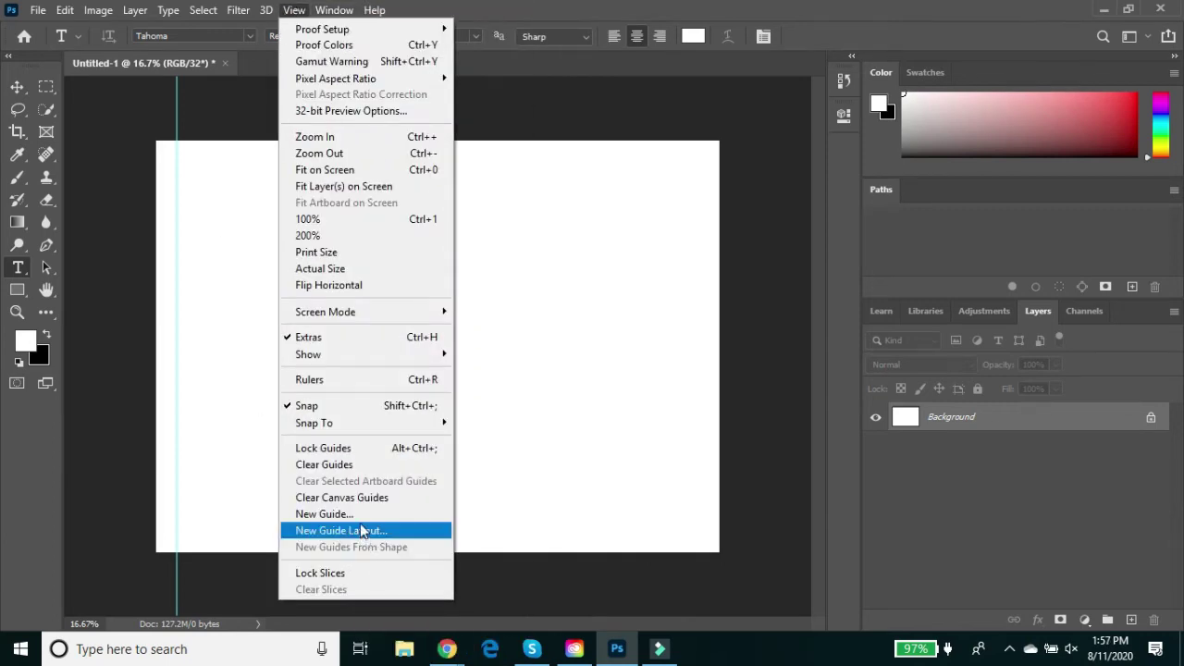
Clear the existing guide and add vertical guides at 0.23 in and 12 in.
click(339, 466)
click(292, 10)
mouse_move(265, 10)
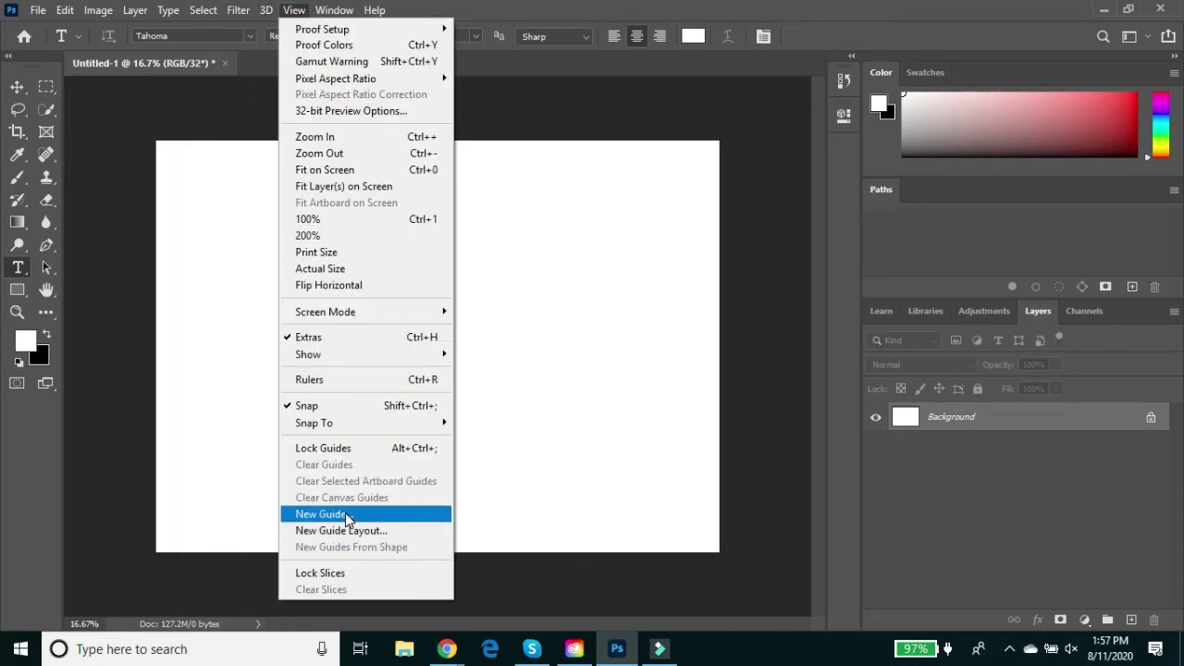
click(348, 514)
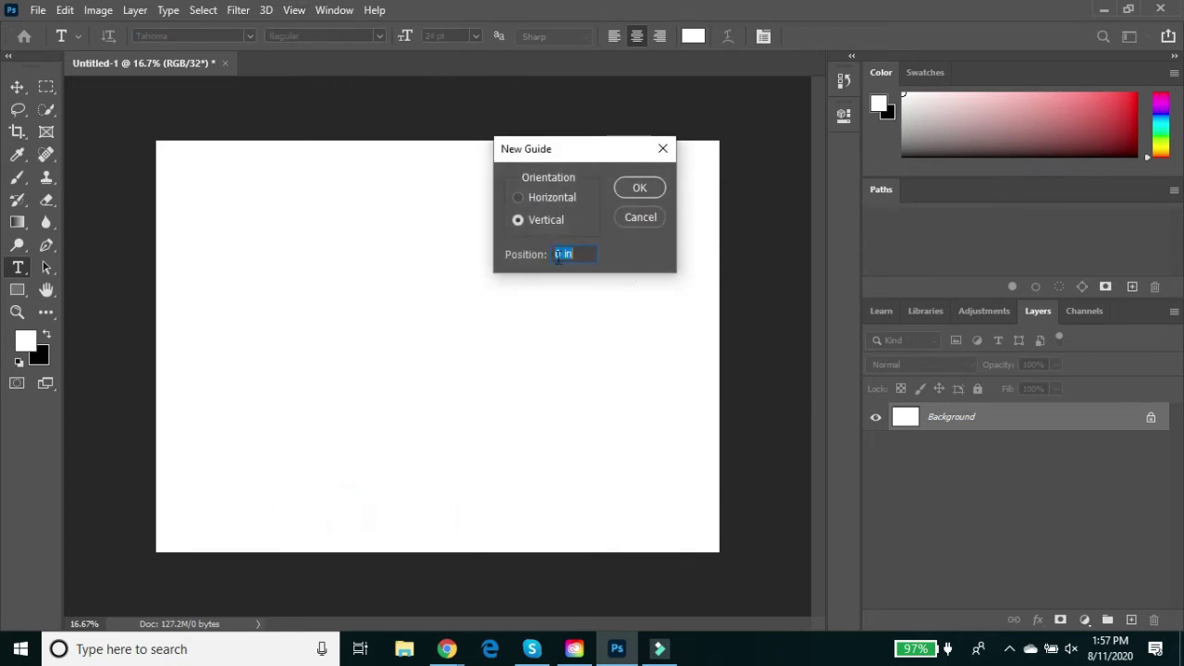
double_click(555, 254)
text(.235)
click(638, 189)
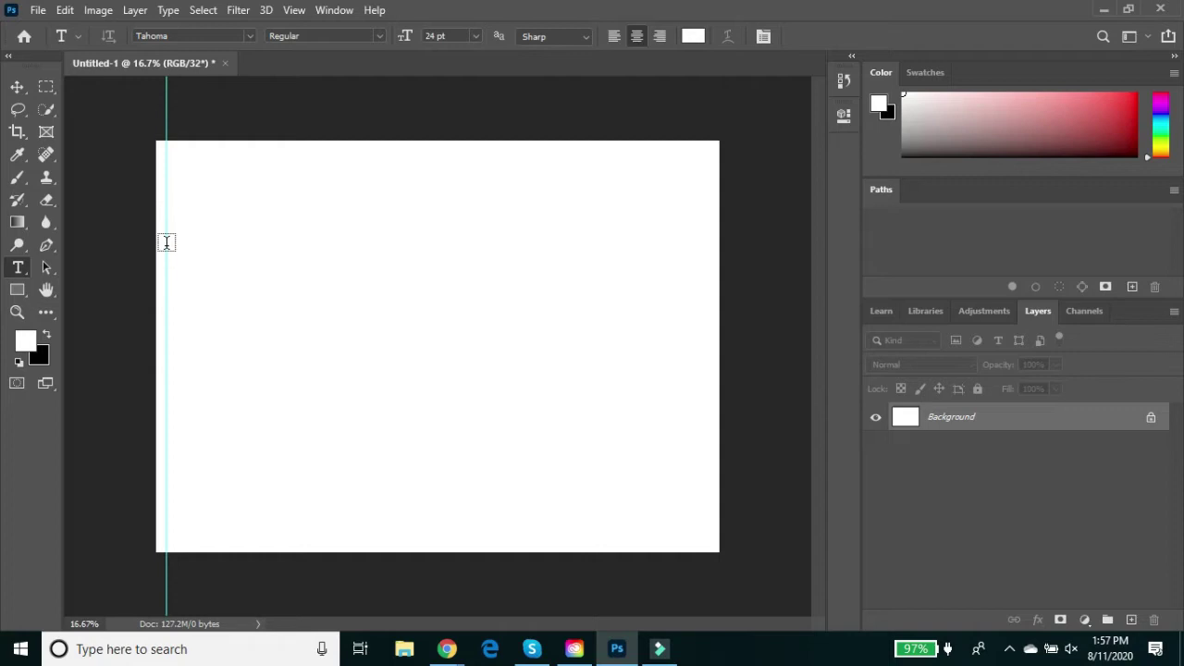
click(295, 10)
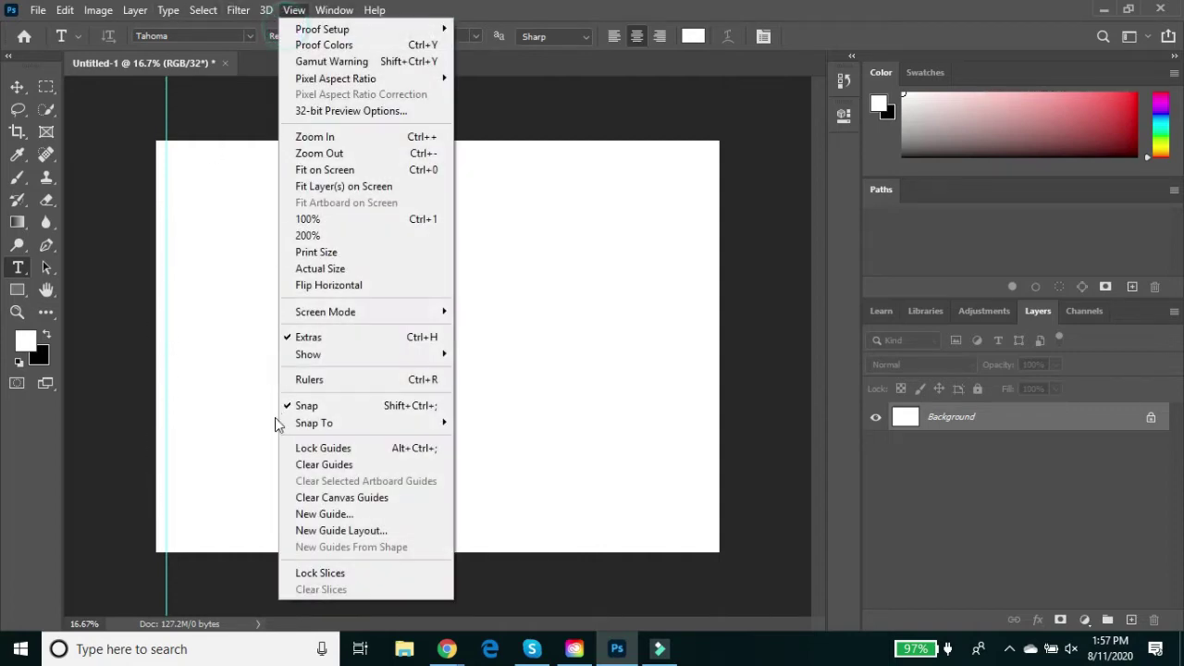
click(327, 513)
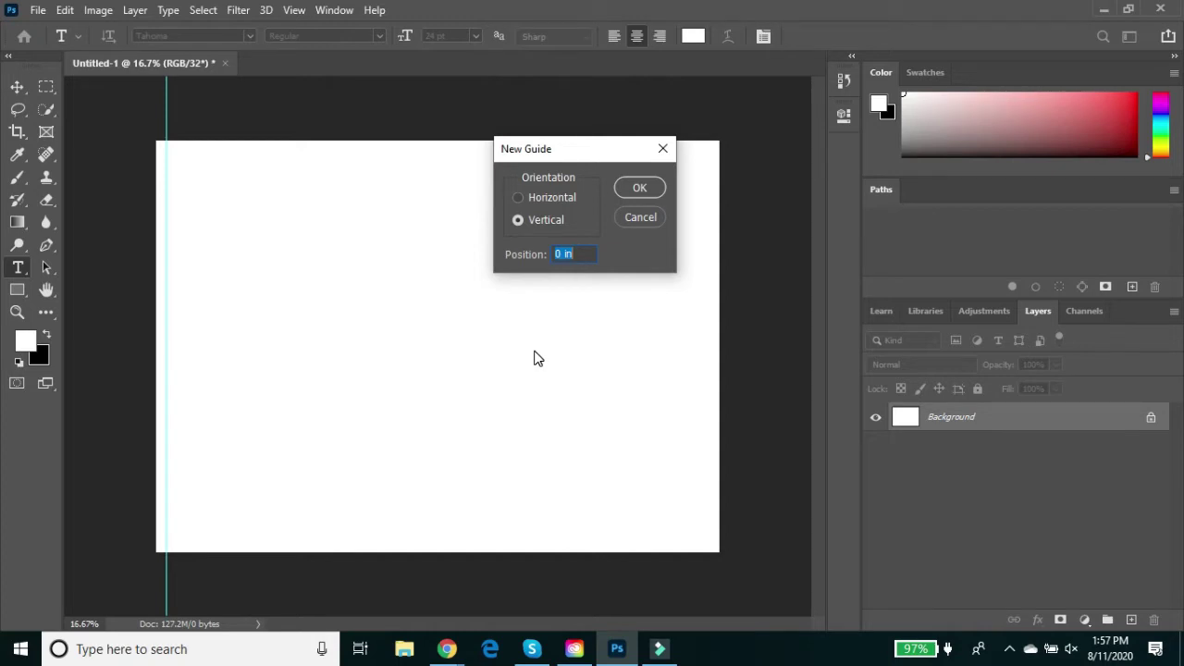
text(12.765)
click(657, 188)
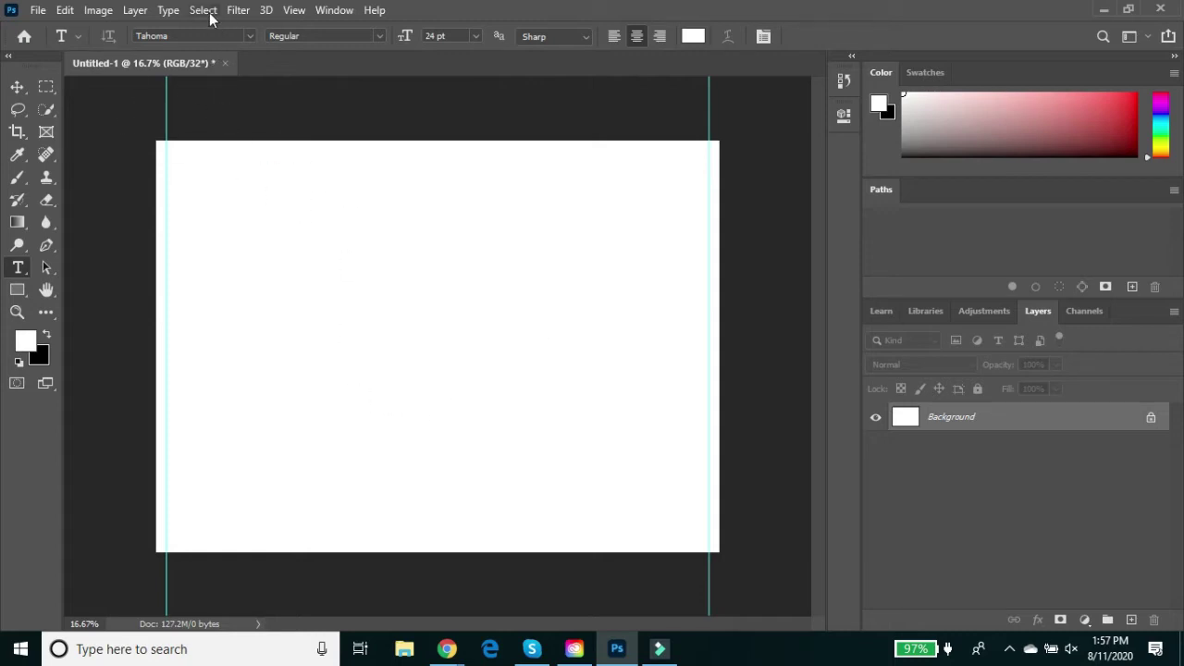
Add horizontal guides at 0.25 in and 9 in.
click(293, 11)
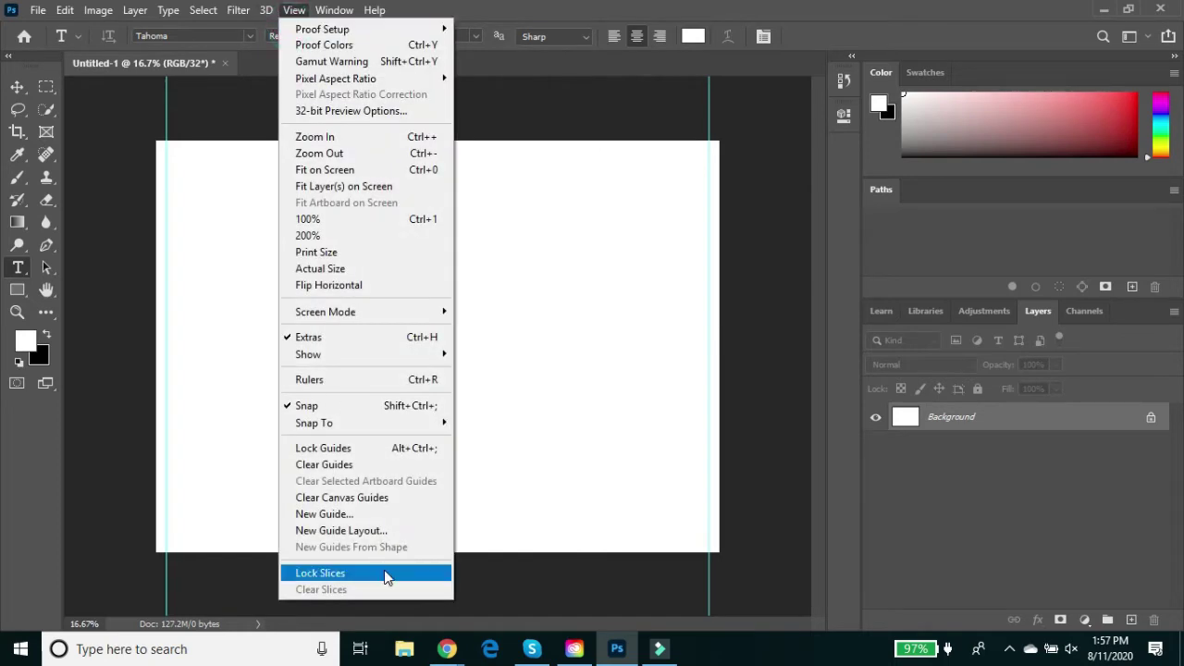
click(367, 516)
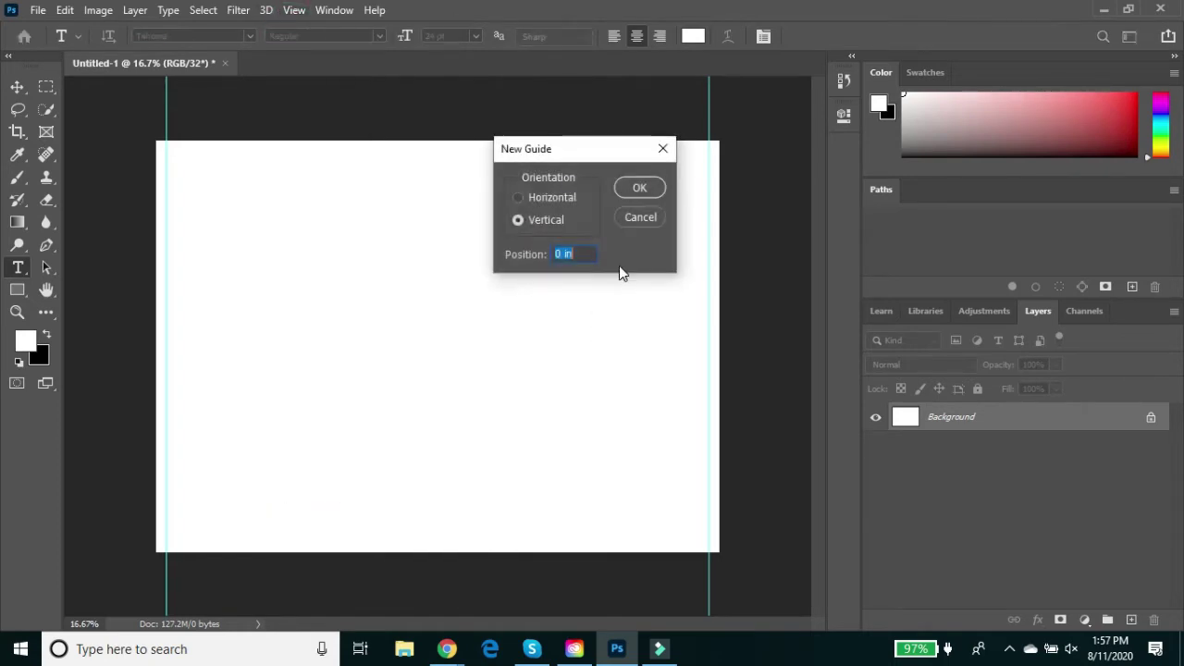
click(539, 198)
click(558, 255)
text(.25)
click(639, 188)
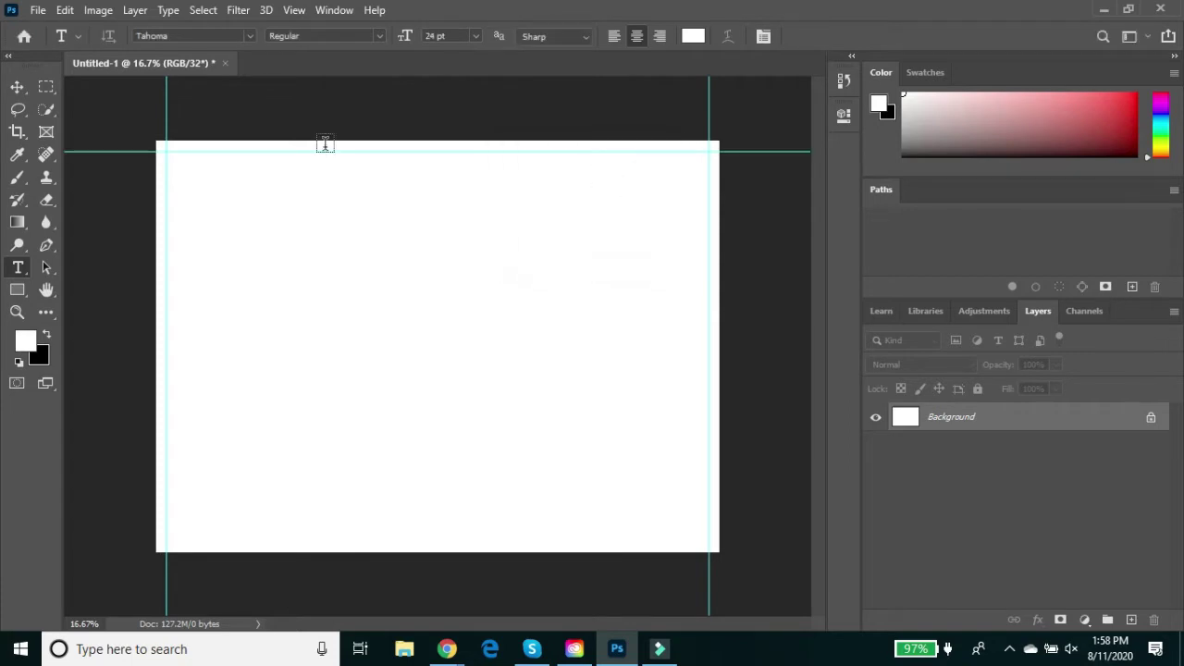
click(292, 10)
mouse_move(265, 10)
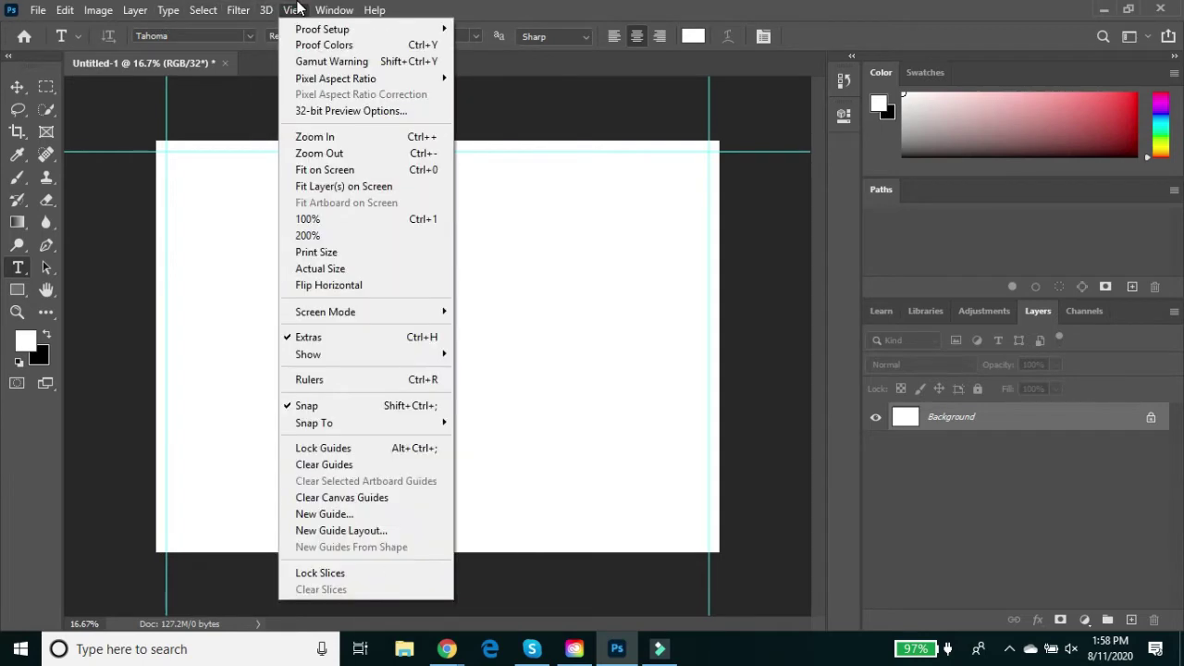
click(350, 515)
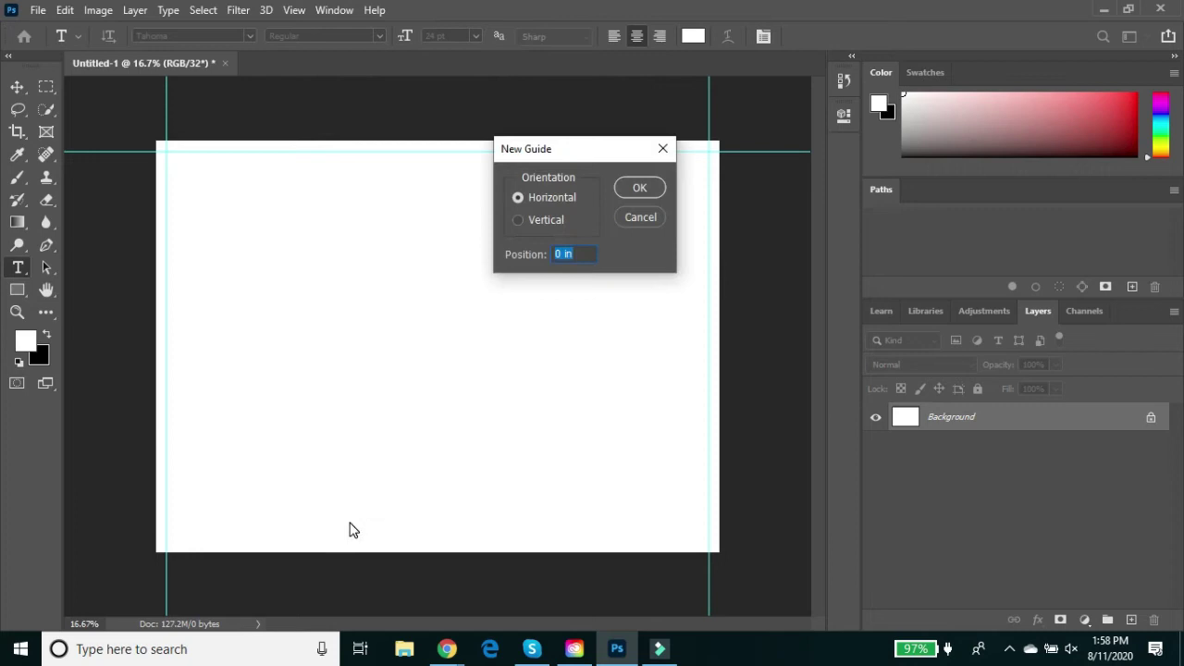
text(9.25)
click(641, 192)
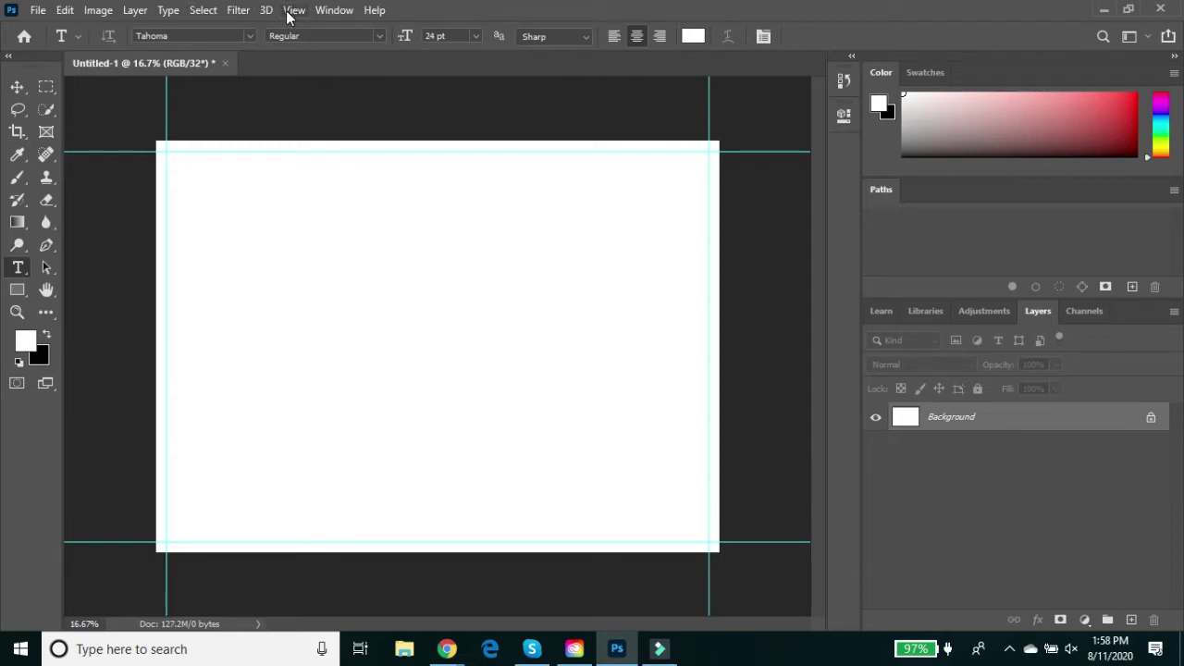
Compute .235 + 6 = 6.235 in Windows Calculator, then minimize it.
click(21, 657)
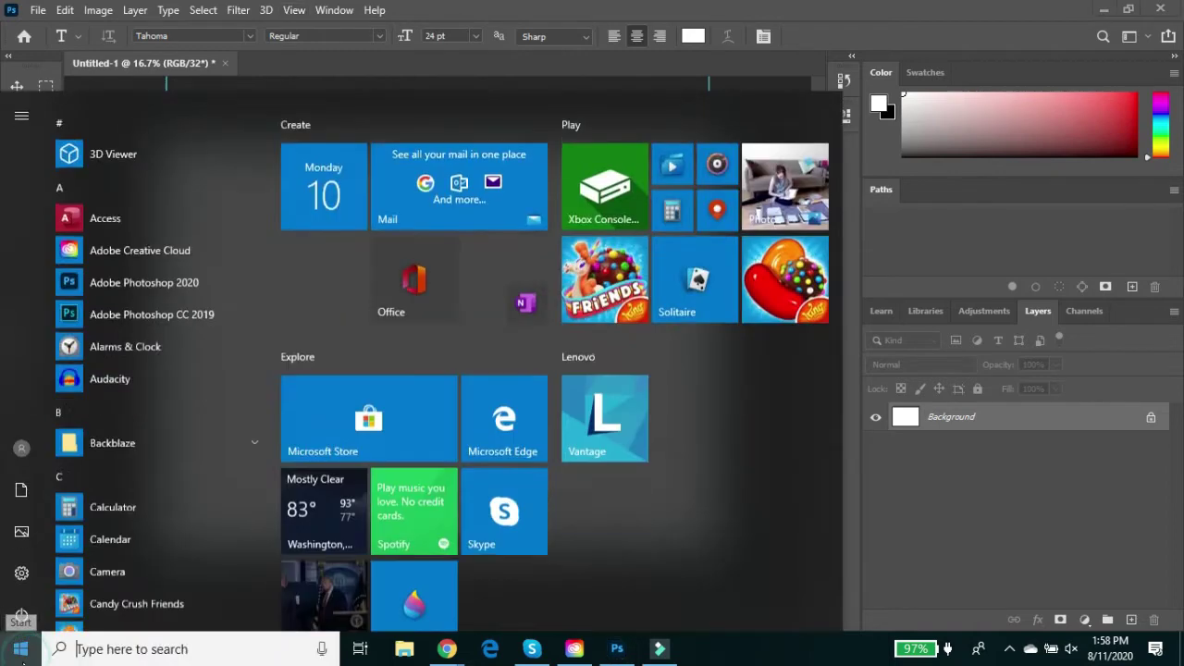
scroll(159, 425, down, 5)
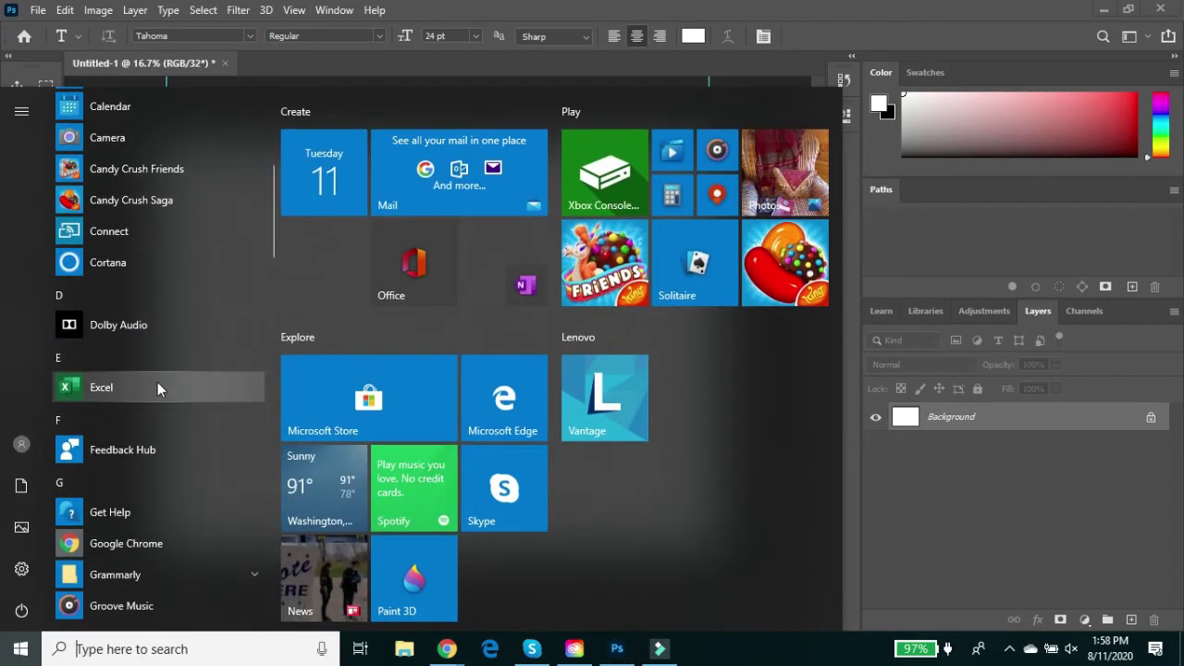
scroll(155, 378, up, 5)
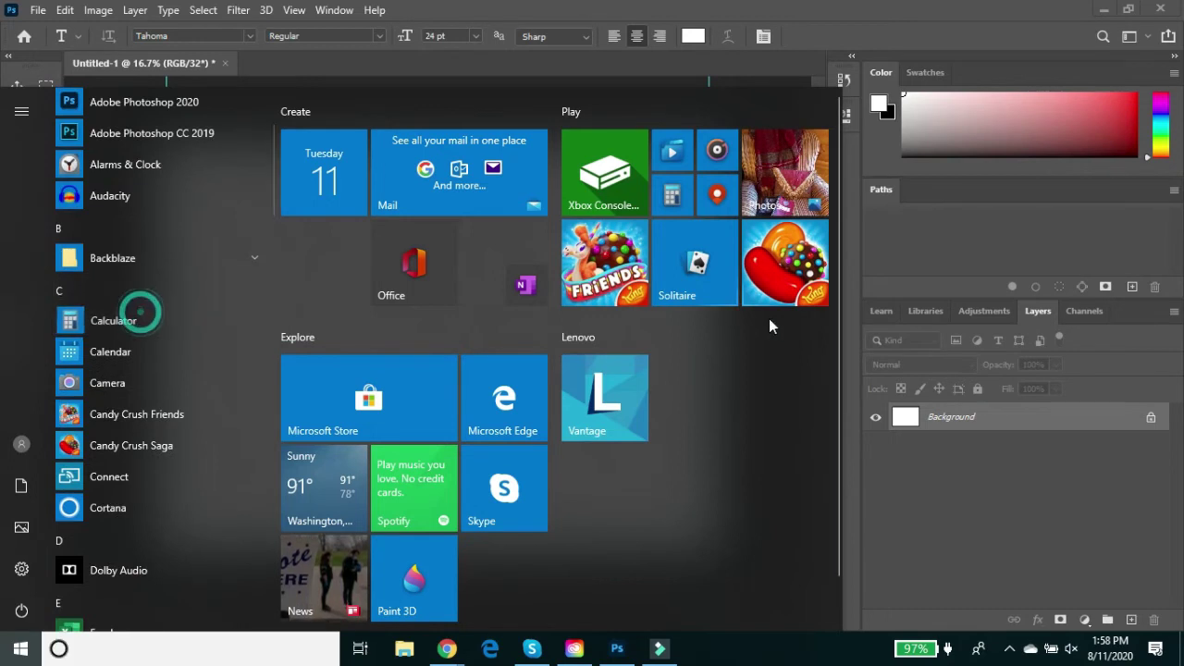
click(141, 314)
text(.235)
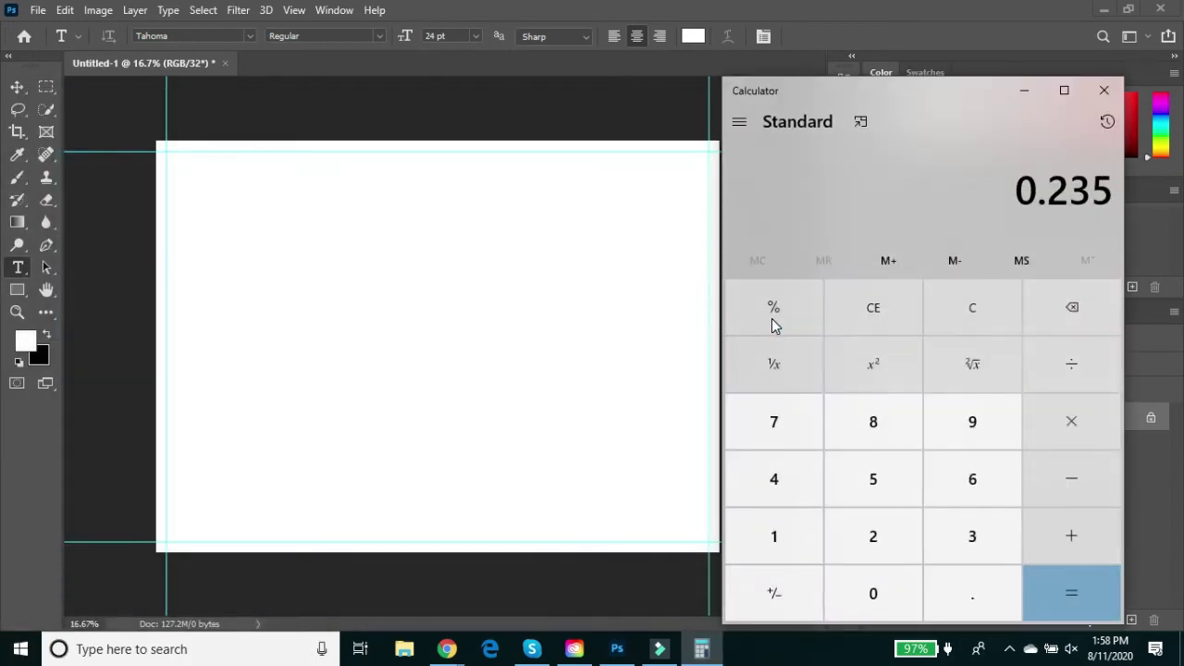
text( + 6)
key(Return)
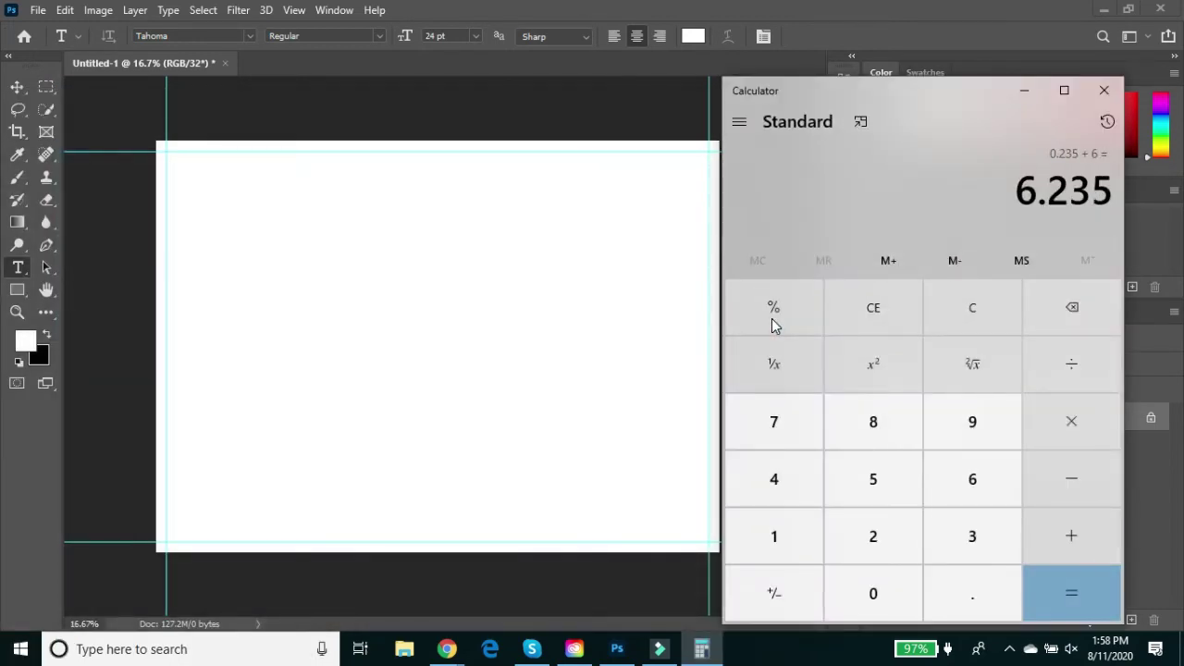
click(1023, 90)
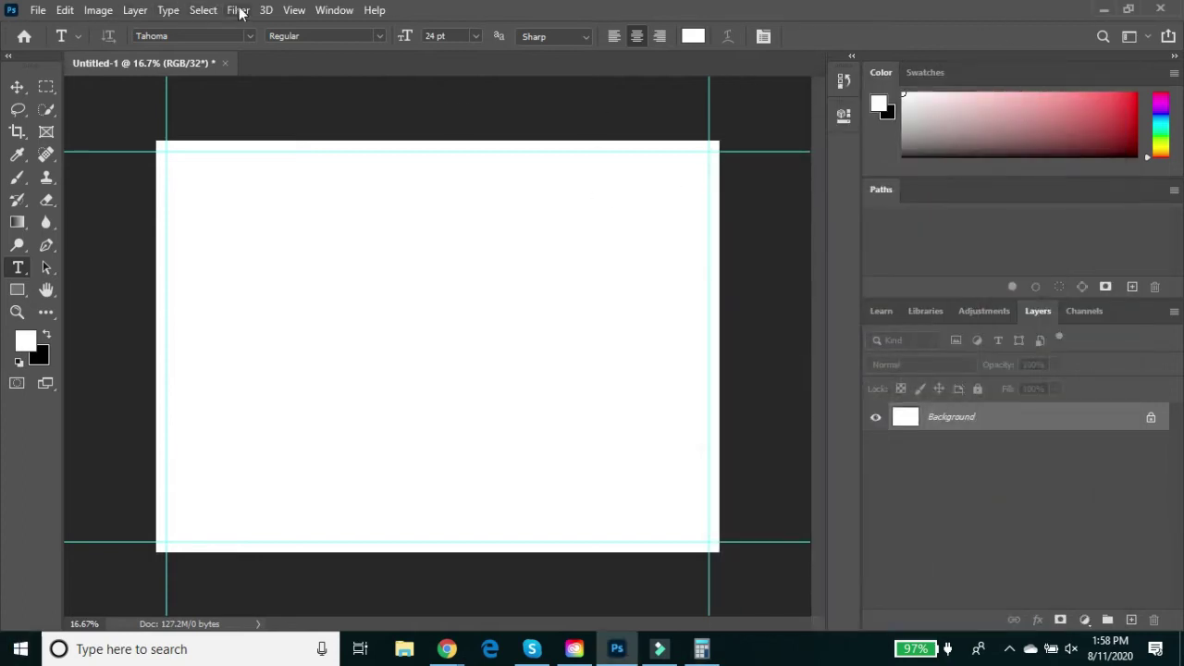
Undo a stray horizontal guide and add a vertical spine guide at 6.235 in.
click(294, 10)
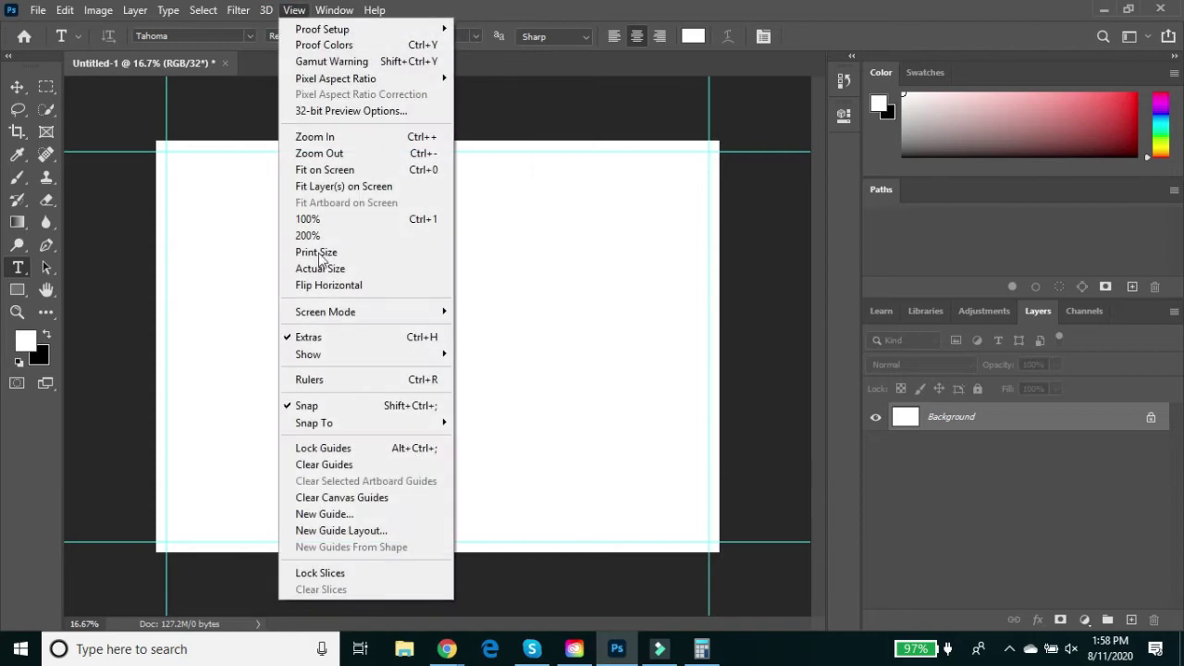
click(333, 515)
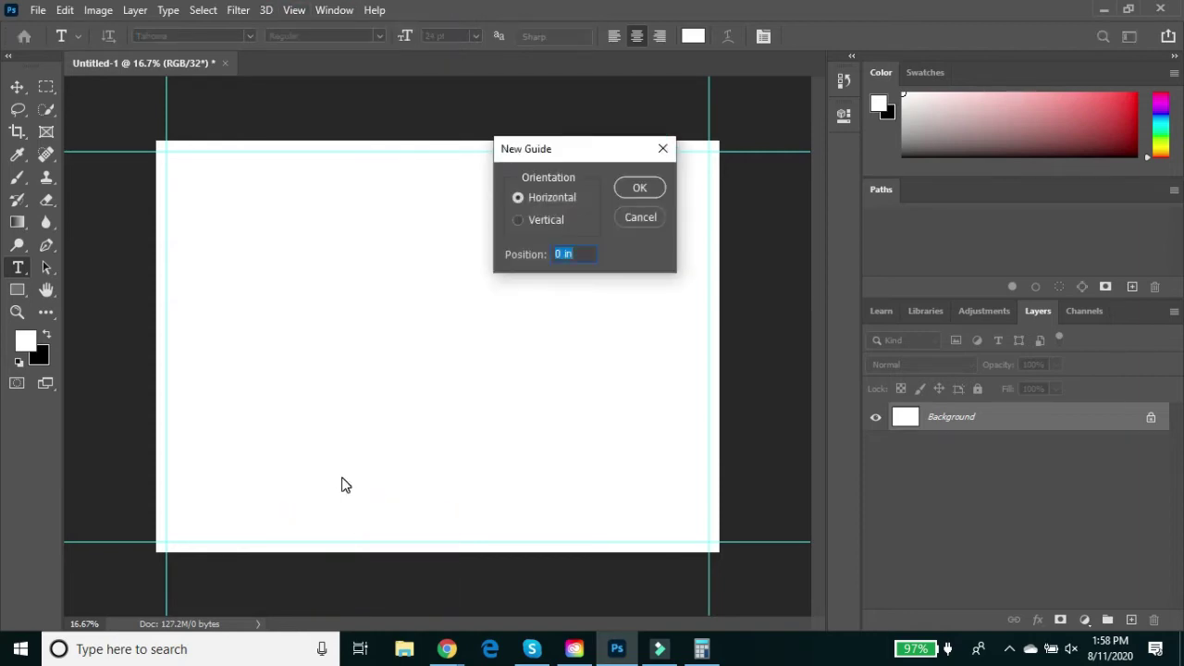
text(6.235)
click(639, 188)
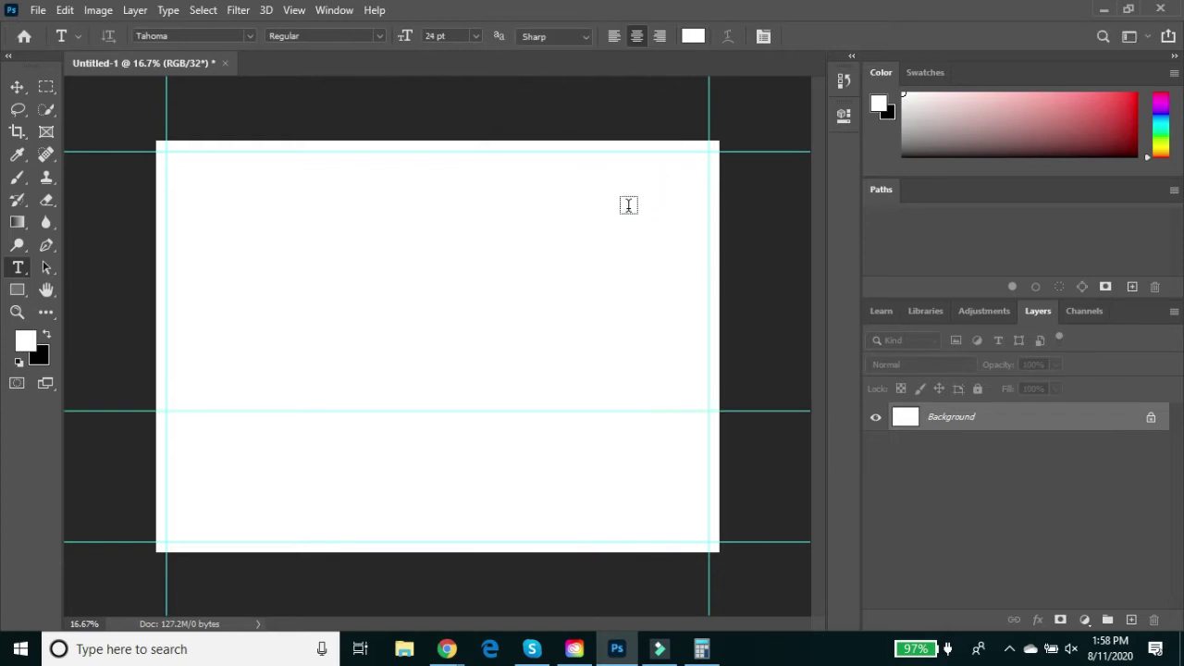
click(65, 10)
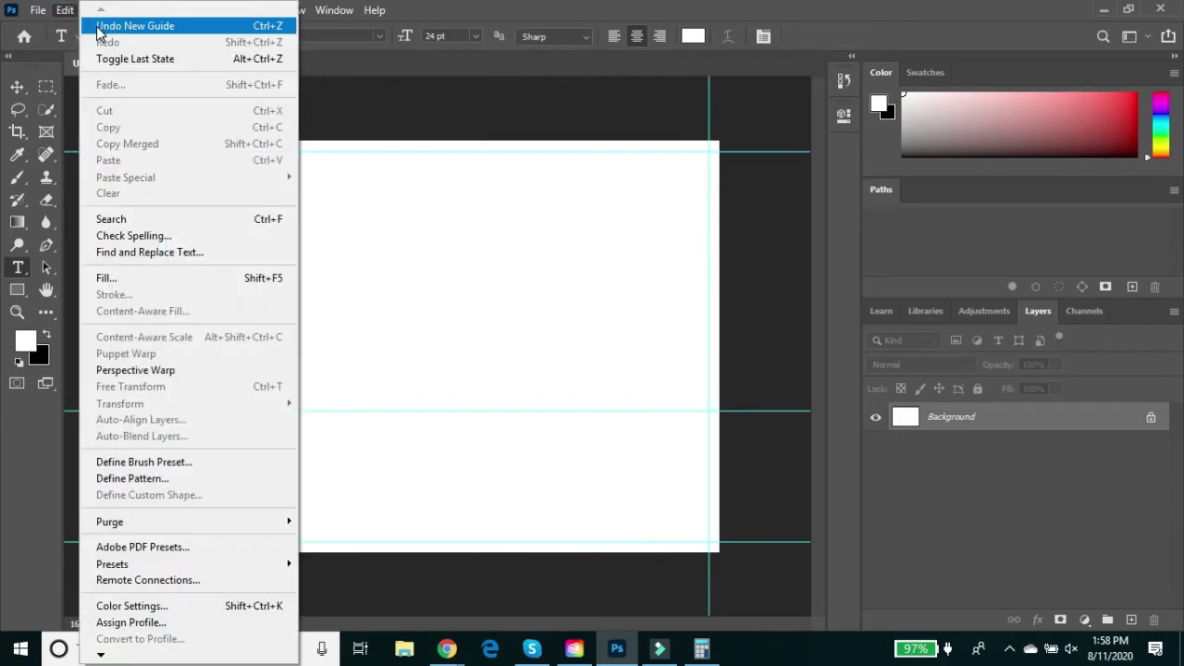
click(98, 28)
click(294, 10)
click(348, 515)
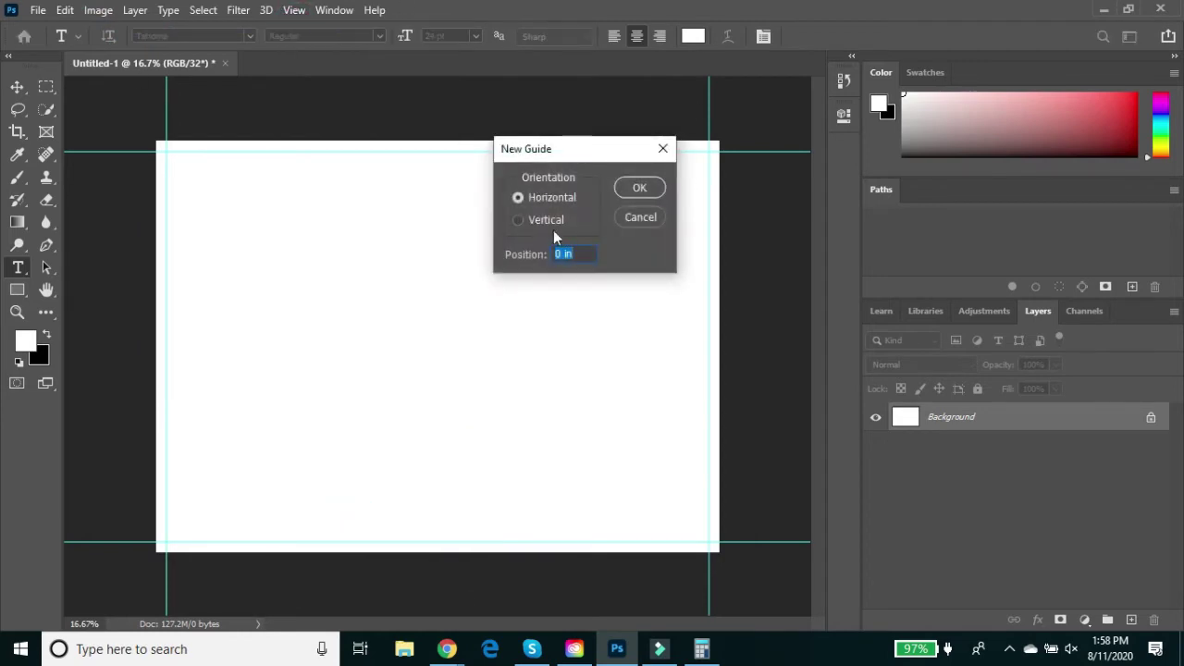
double_click(581, 254)
text(6.235)
key(Return)
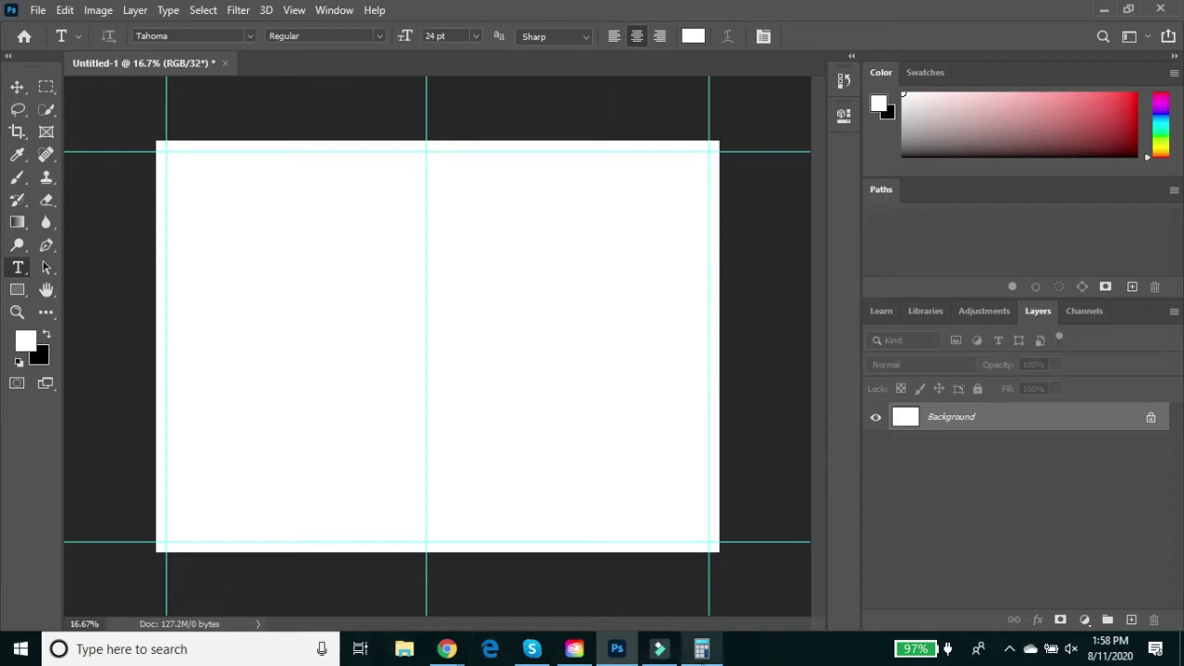
Add 0.537 to 6.235 in Calculator and place the second spine guide at 6.772 in.
click(685, 657)
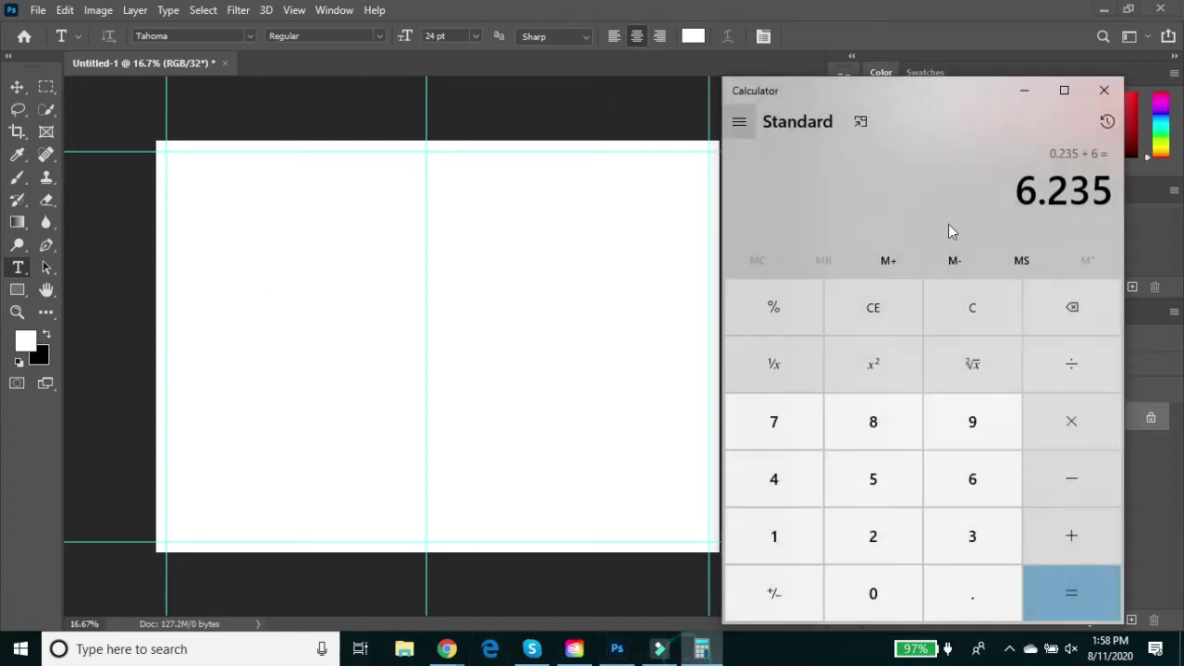
click(1092, 536)
text(.537)
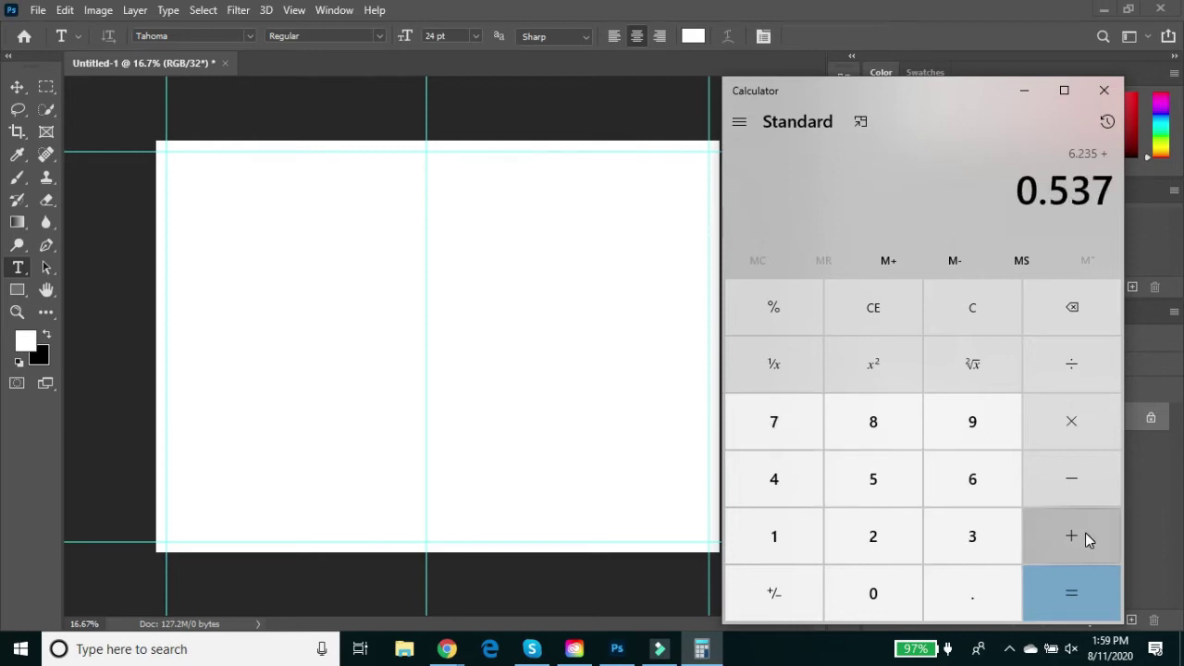
key(Return)
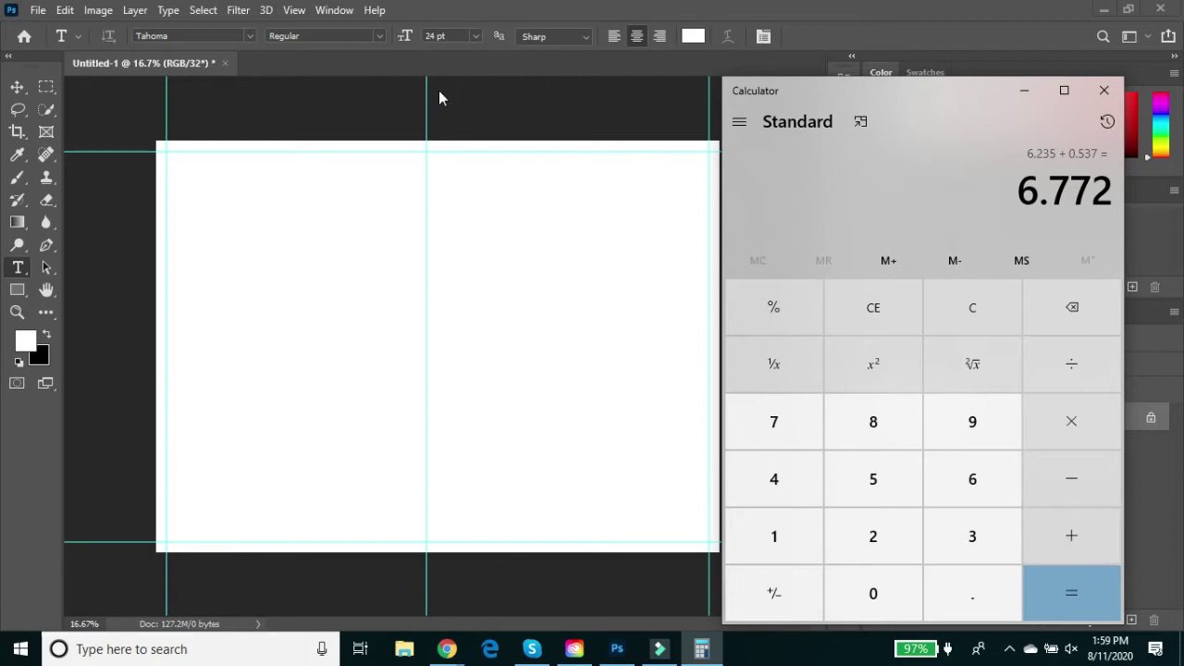
click(295, 10)
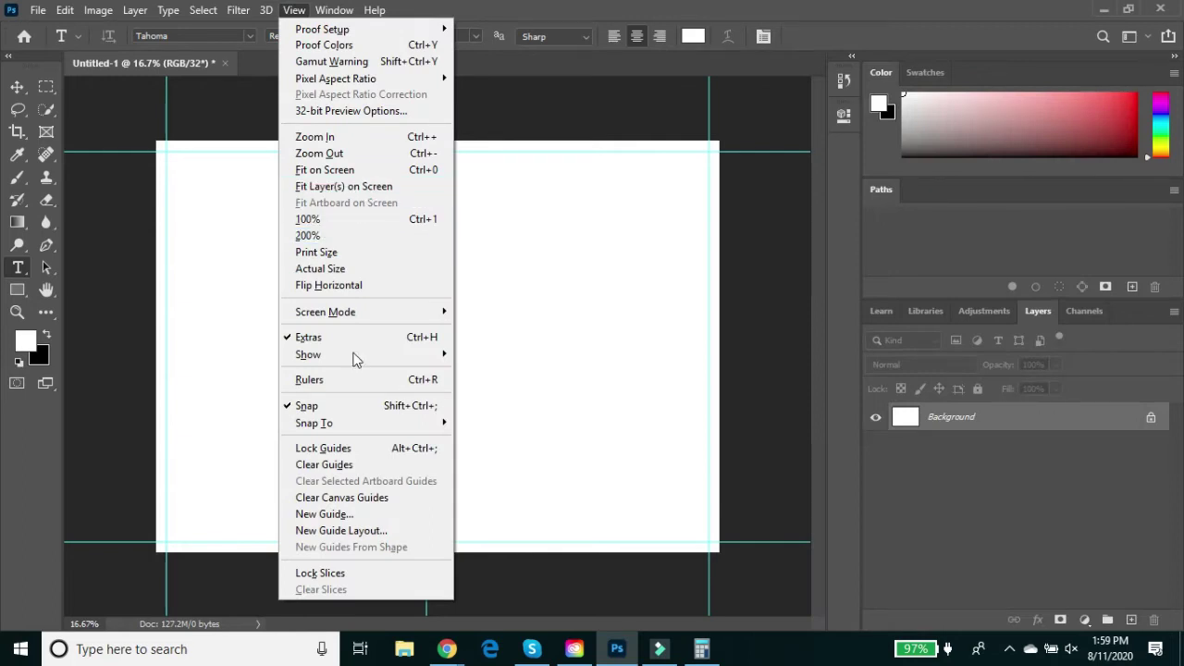
click(333, 514)
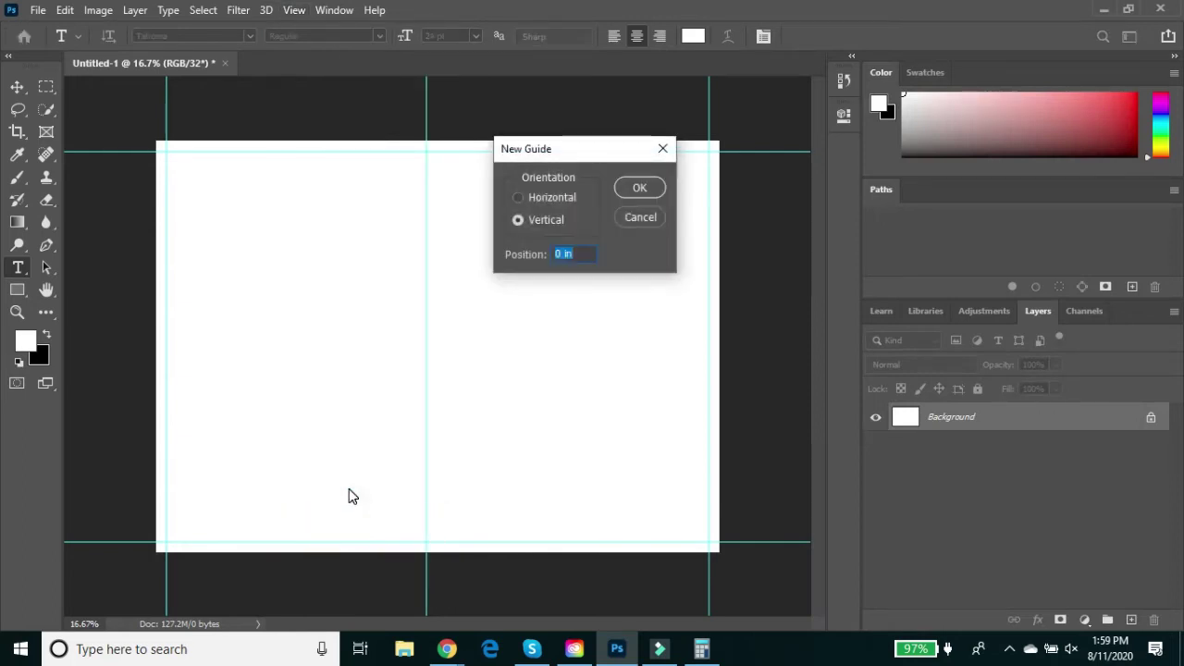
text(6.772)
click(639, 188)
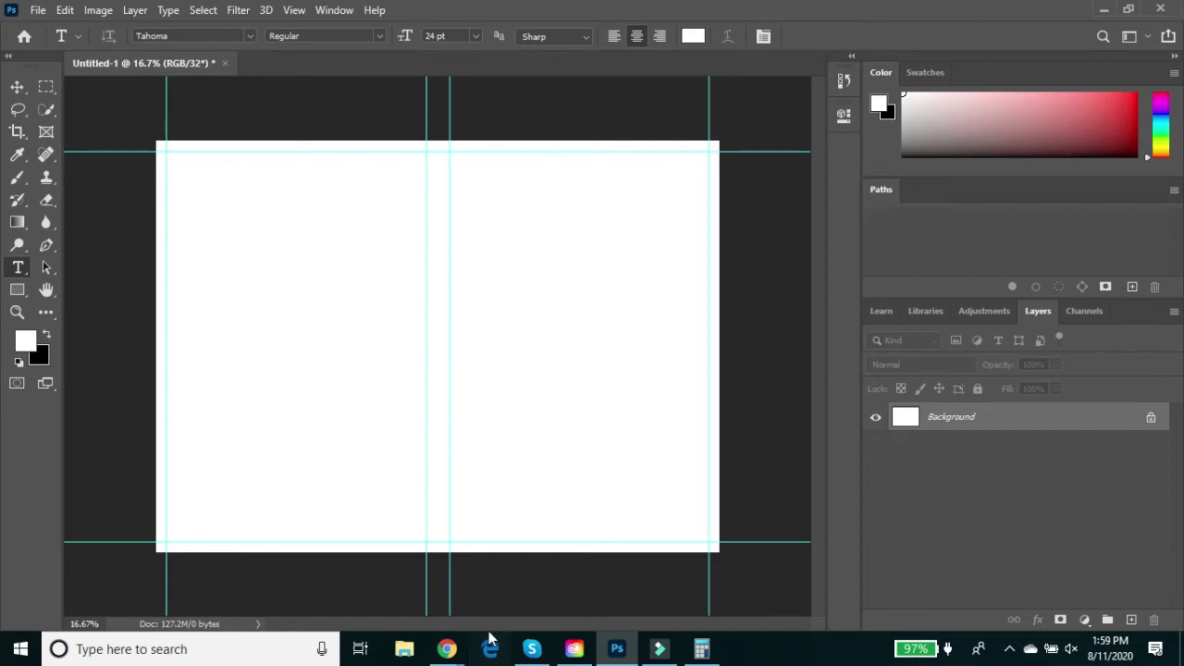
Restore Photoshop's window, hide Chrome, close Calculator and bring in the EoP Cover image.
click(1128, 11)
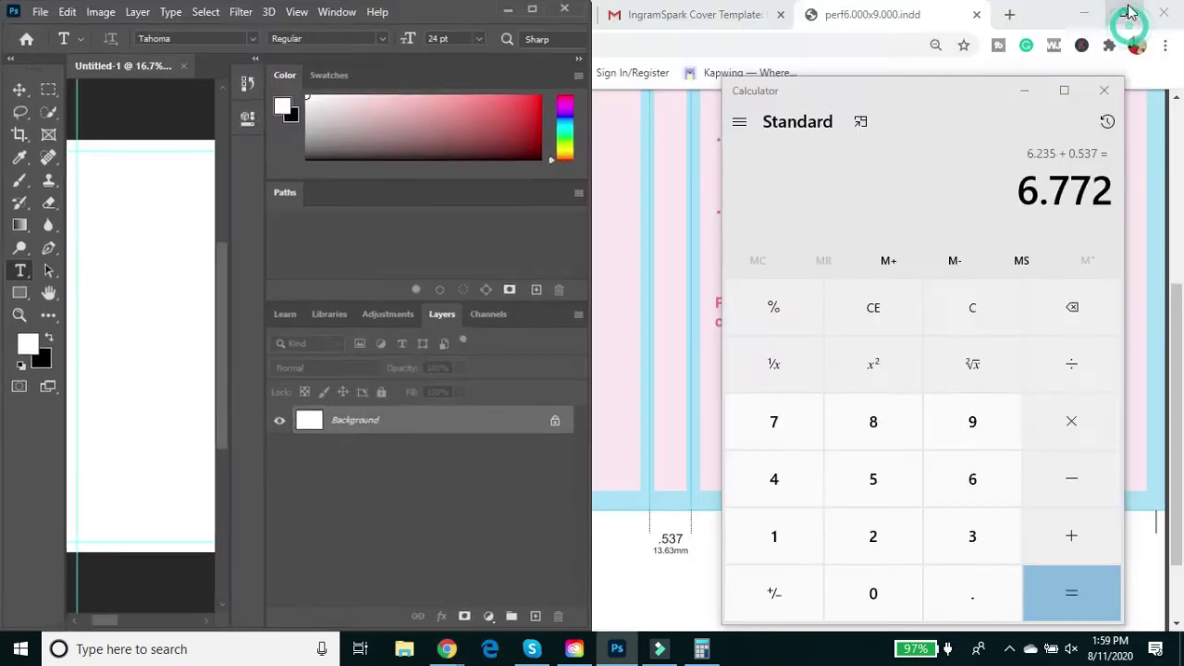
click(1084, 14)
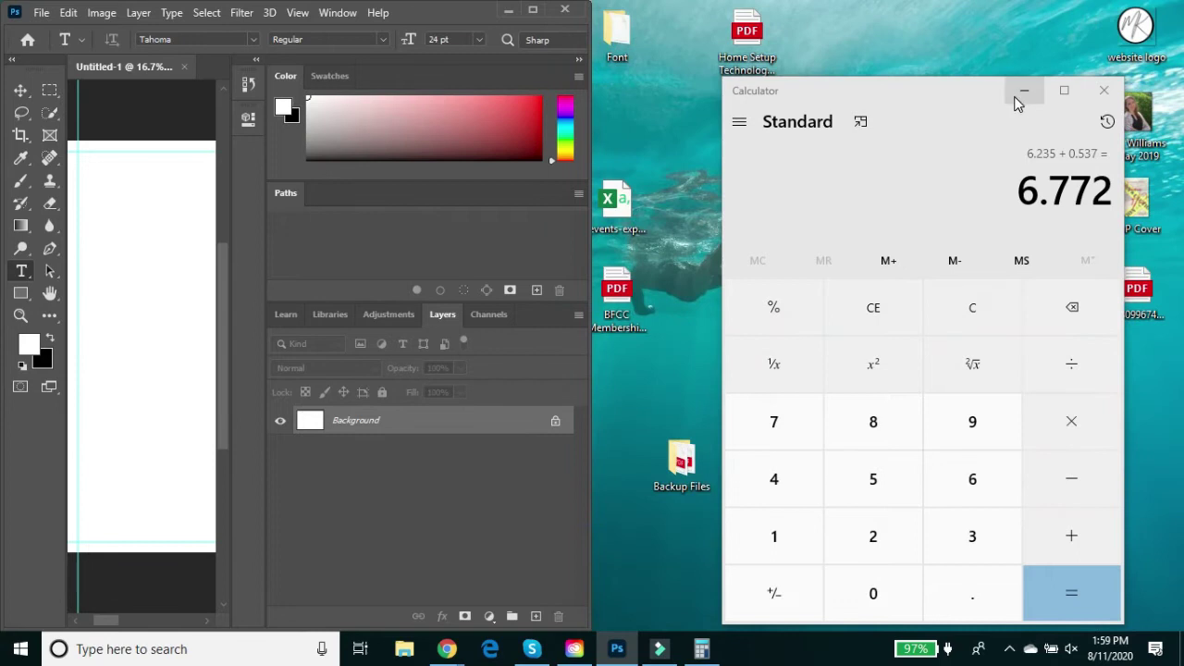
click(1104, 90)
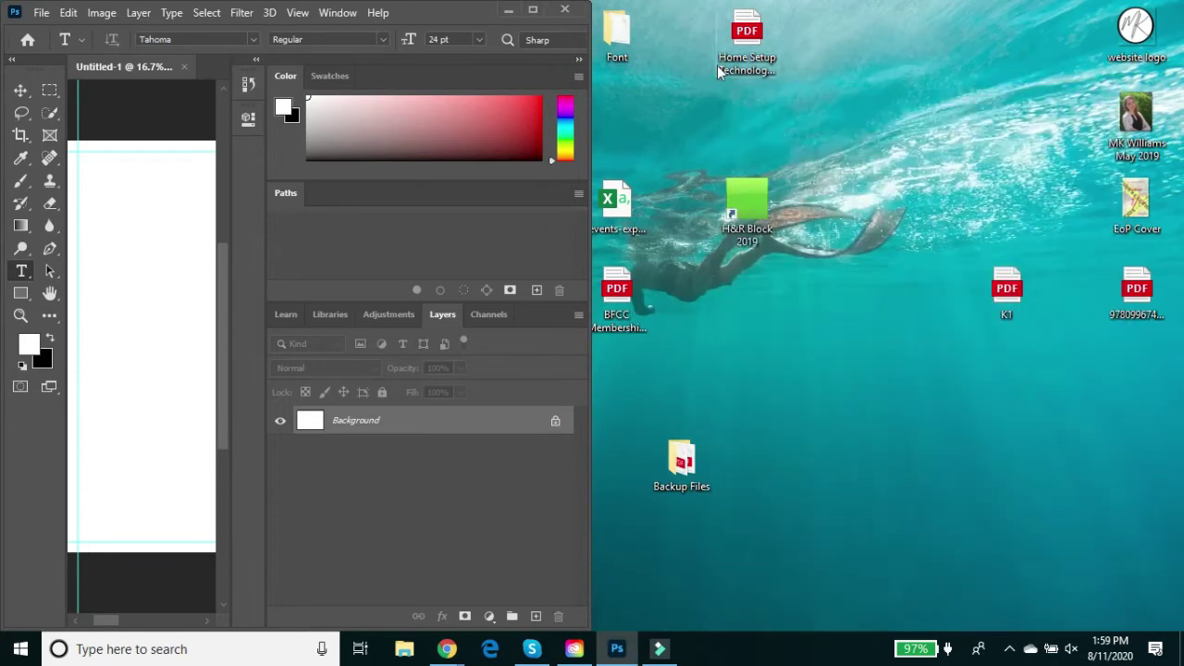
drag(590, 244, 1043, 250)
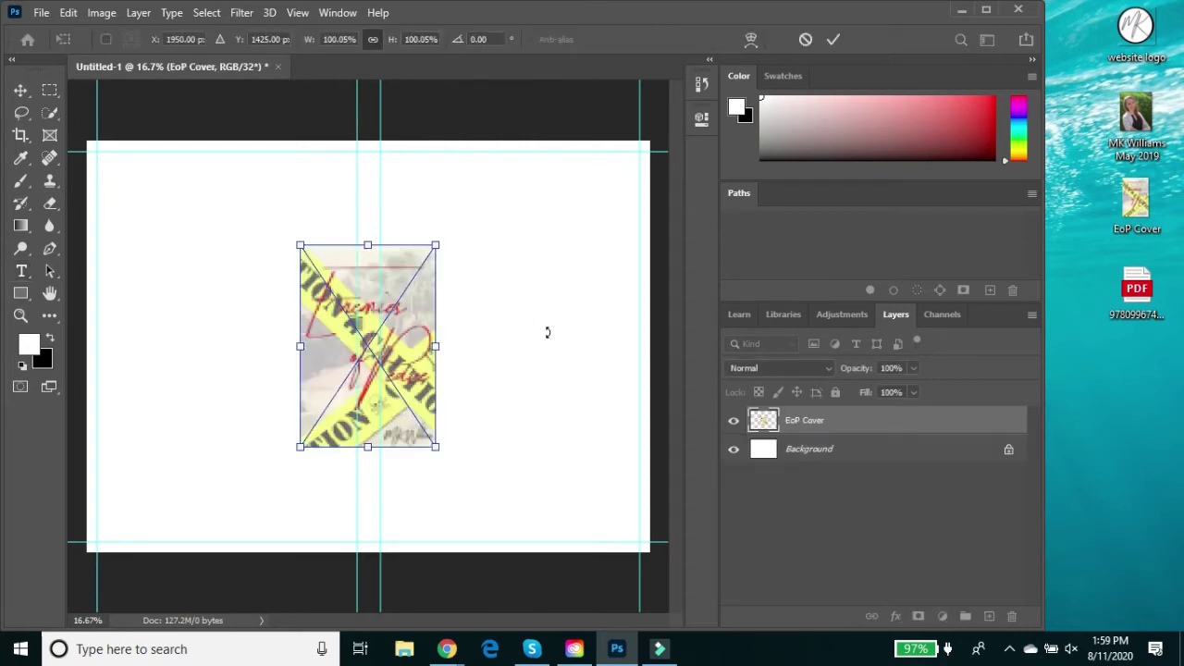
Scale and move the EoP Cover artwork to fill the area right of the spine guide.
drag(433, 446, 506, 554)
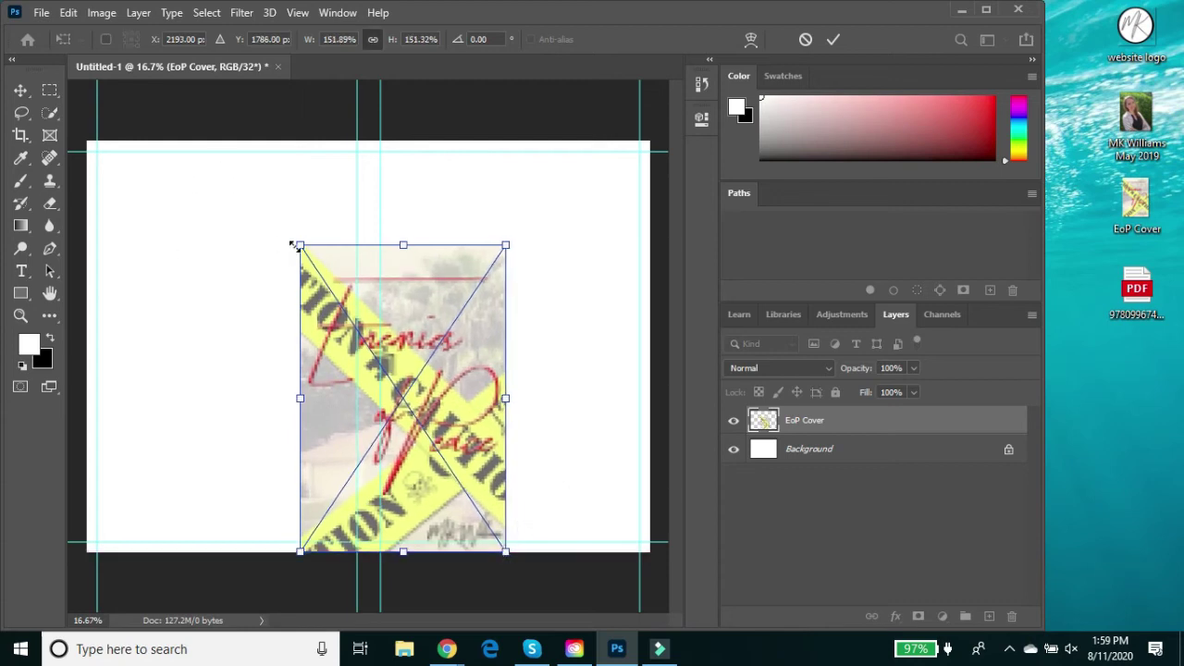
drag(297, 245, 245, 142)
drag(439, 297, 590, 300)
drag(388, 343, 381, 346)
key(Return)
key(t)
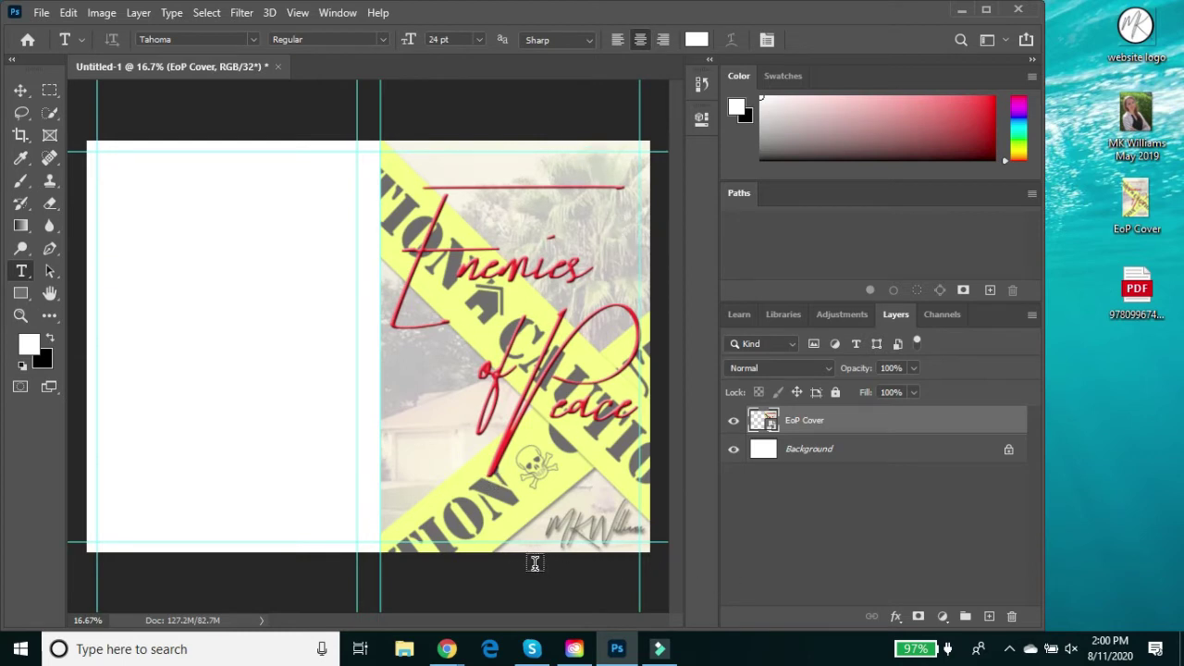
Free Transform the cover artwork, nudging its bottom-right corner so it sits flush.
click(70, 13)
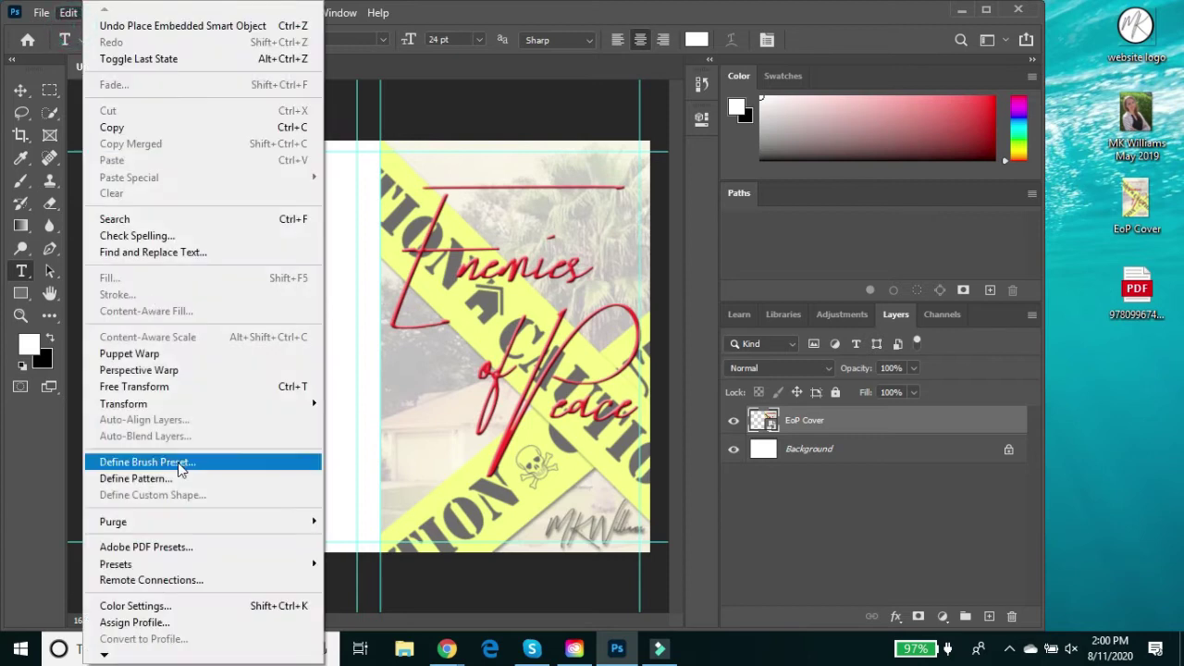
click(165, 387)
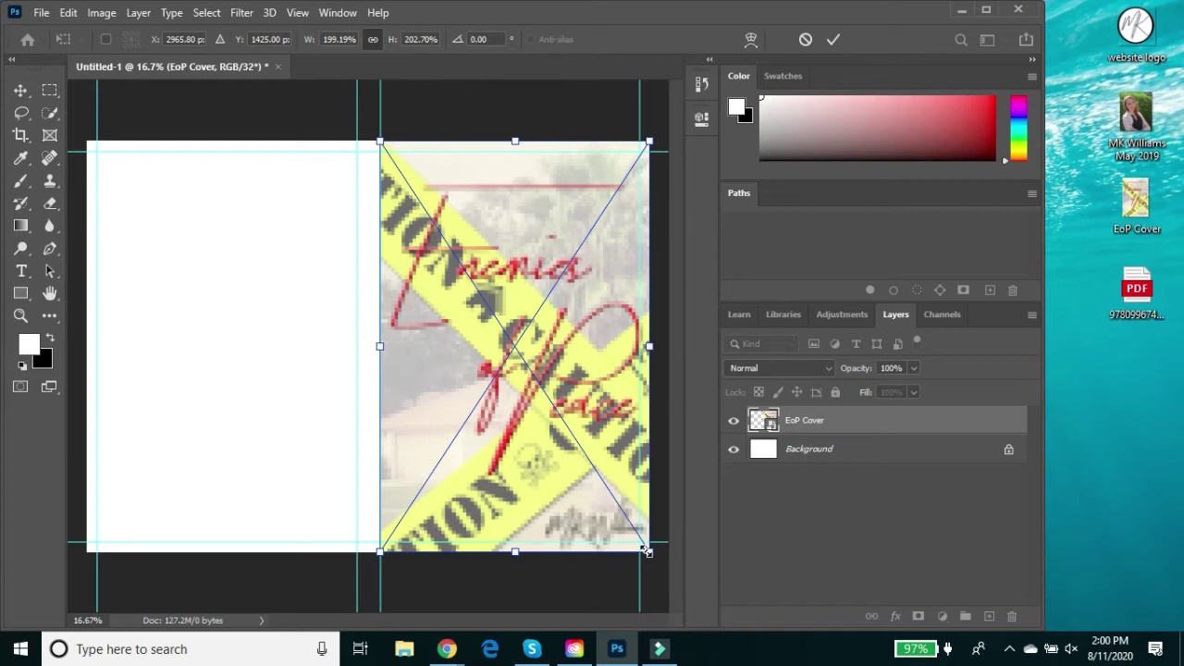
drag(648, 553, 646, 548)
key(Return)
key(t)
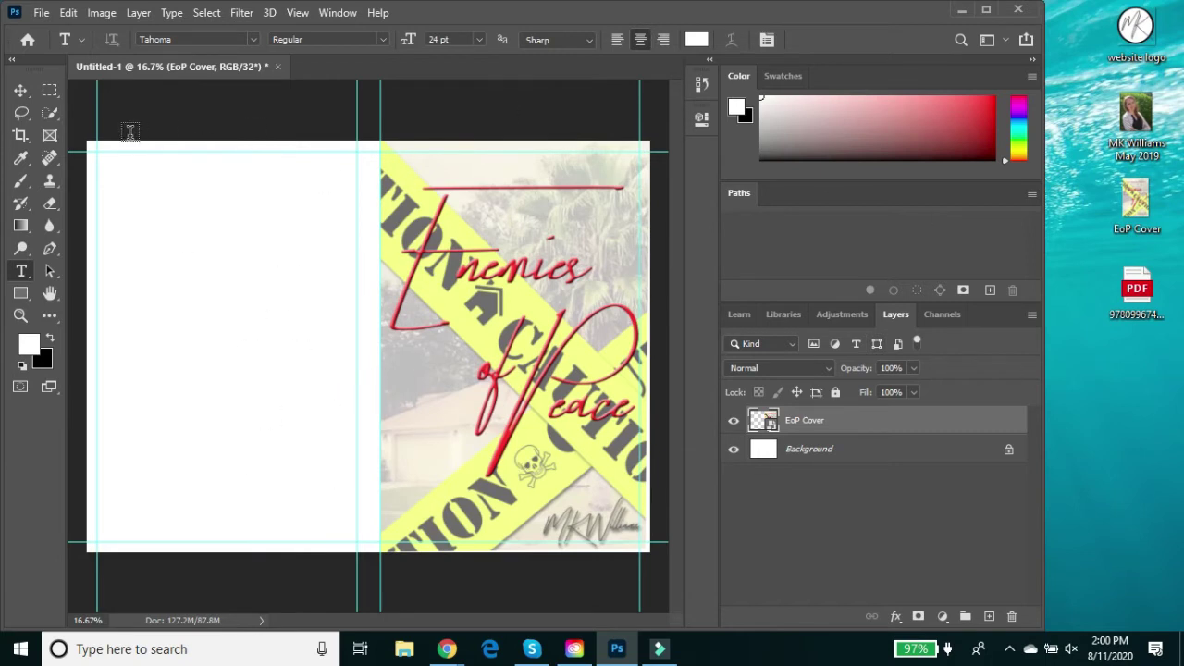
Draw a rectangle over the back cover and spine, filled with the sampled caution-tape yellow.
click(21, 293)
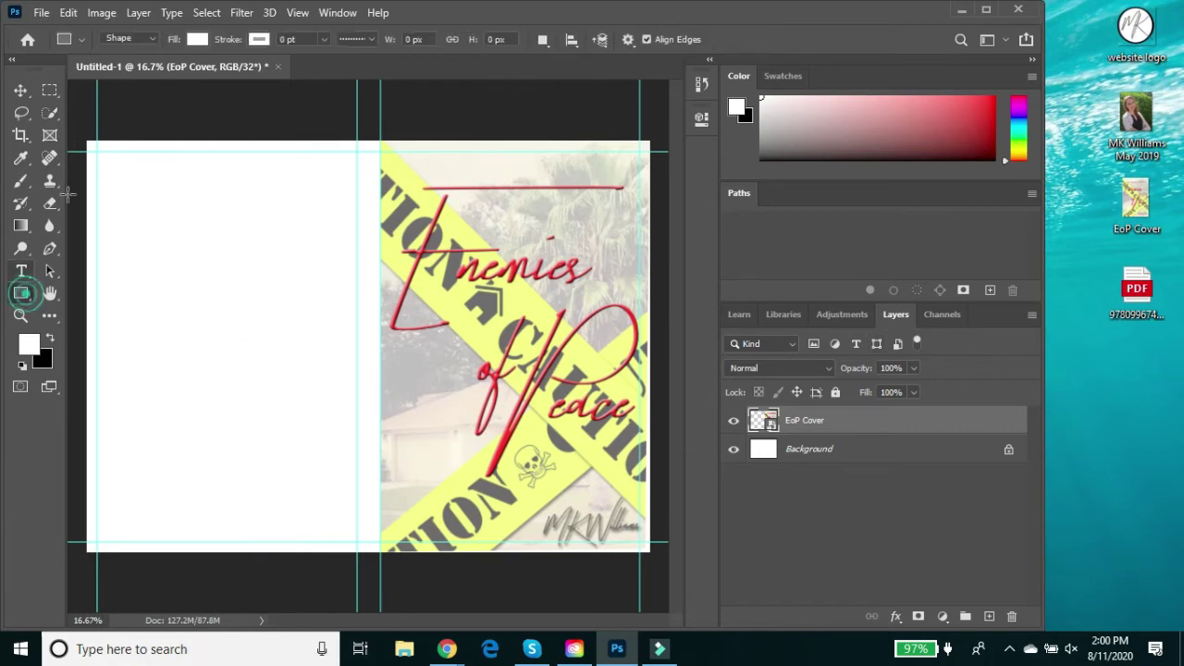
drag(79, 132, 452, 583)
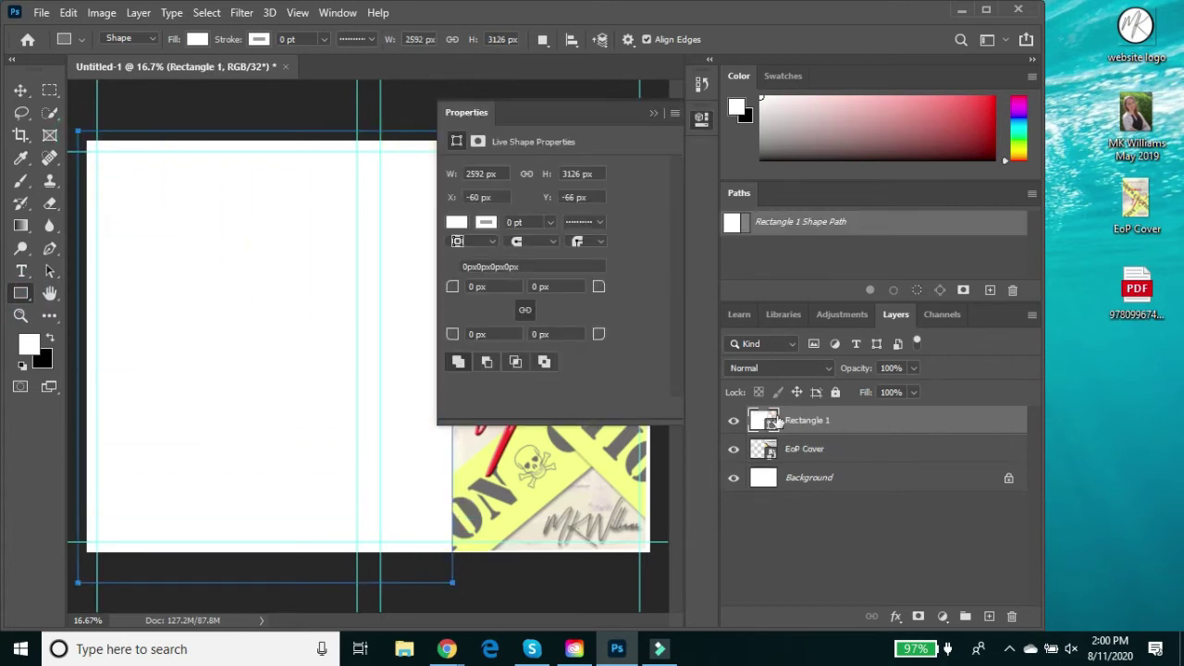
click(455, 223)
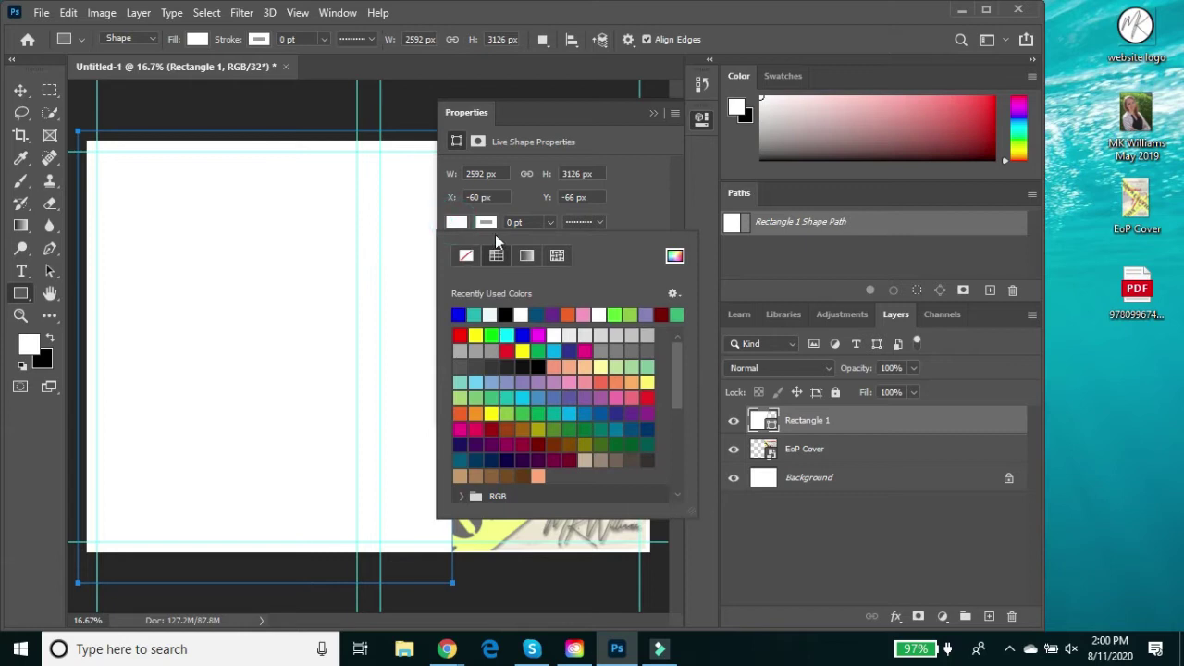
click(675, 256)
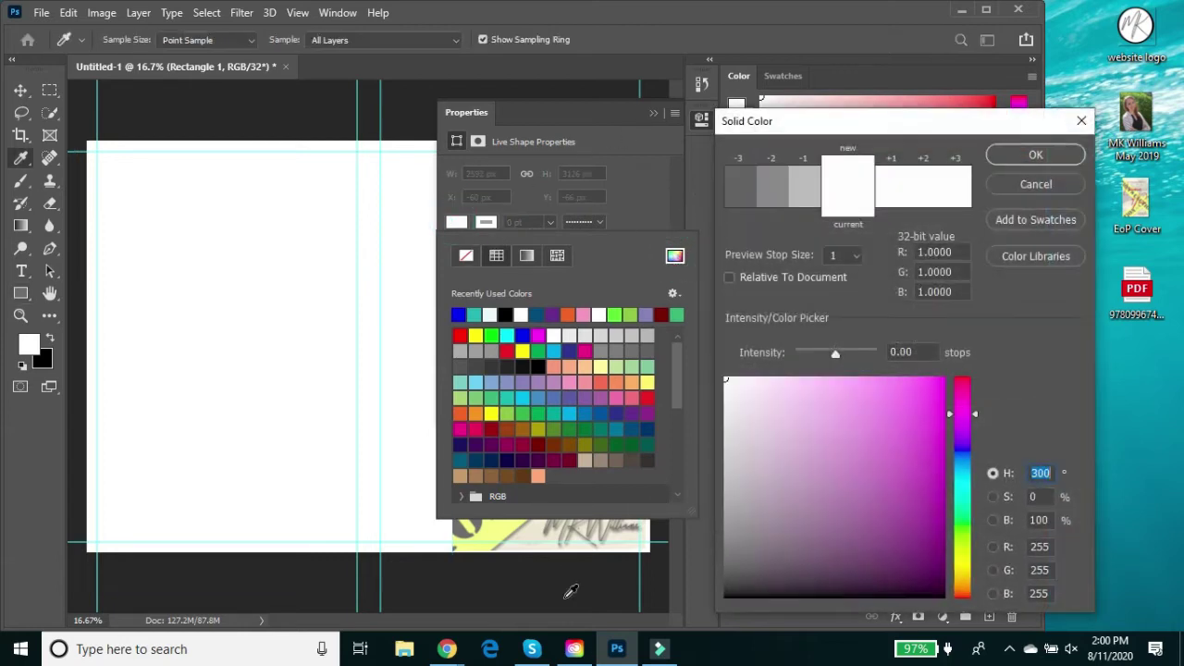
click(499, 532)
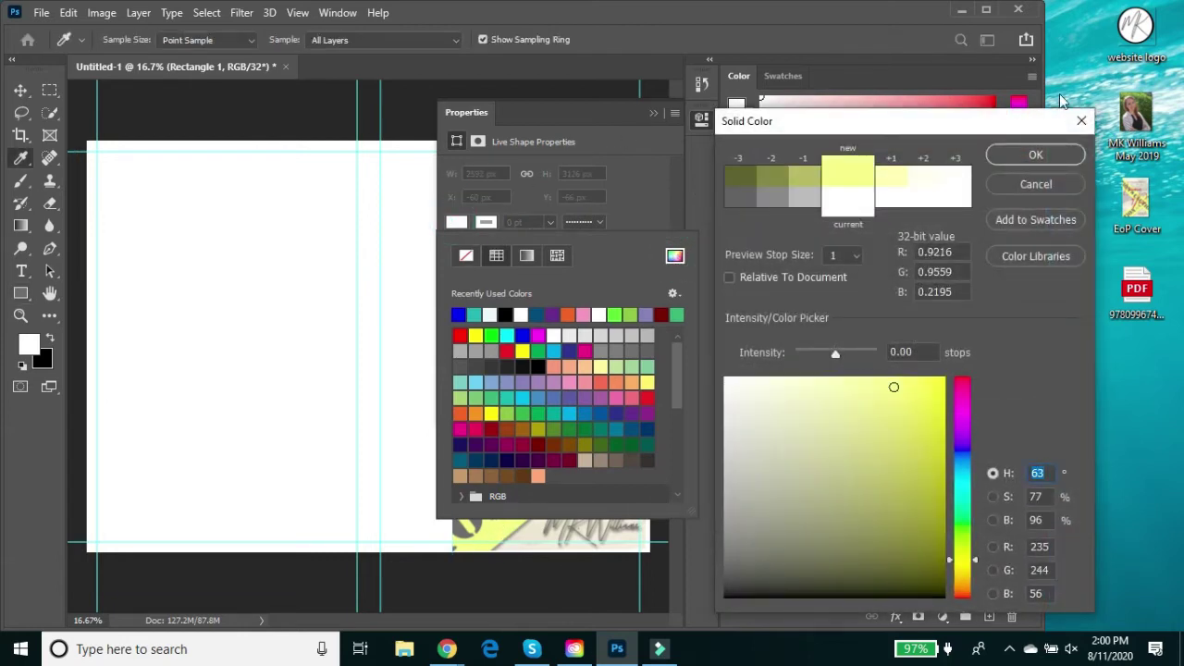
click(1029, 160)
Move Rectangle 1 below the EoP Cover layer and deselect it.
drag(840, 421, 845, 463)
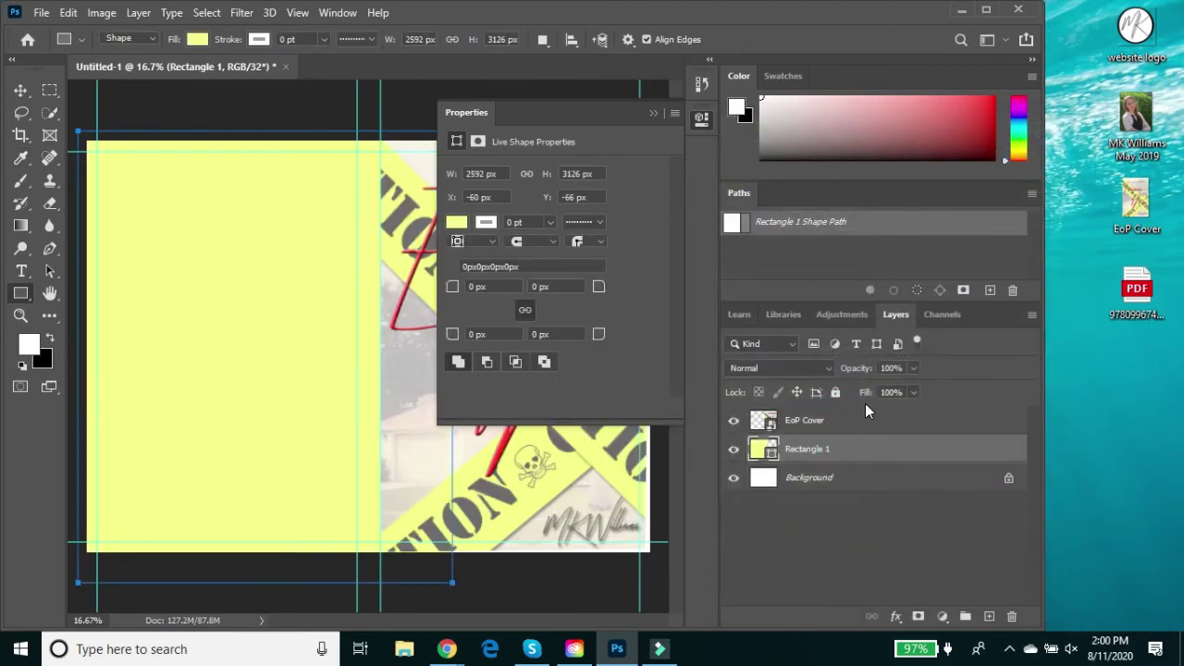
click(652, 112)
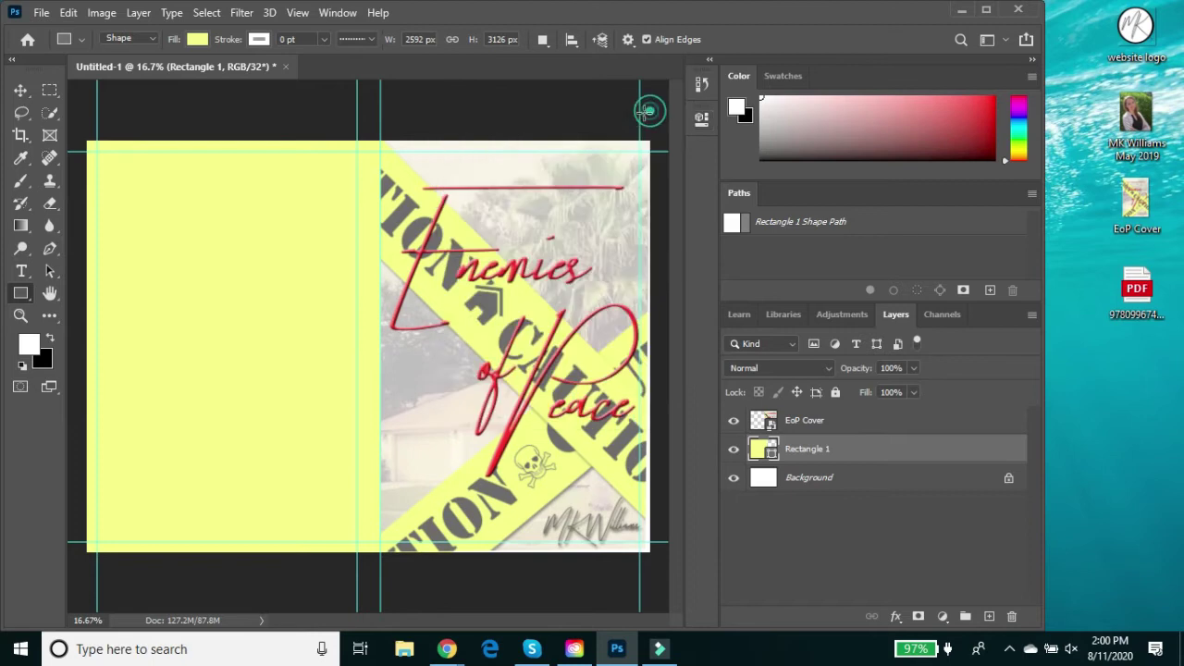
click(820, 558)
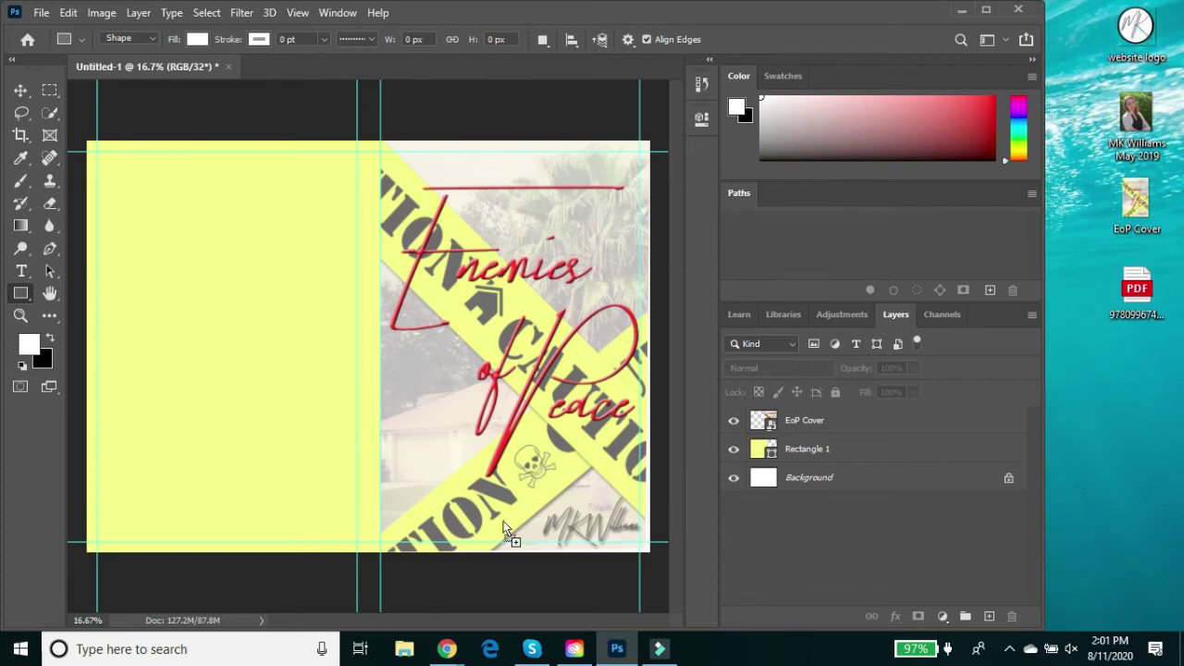
Place the round website logo on the canvas and shrink it.
drag(366, 523, 366, 518)
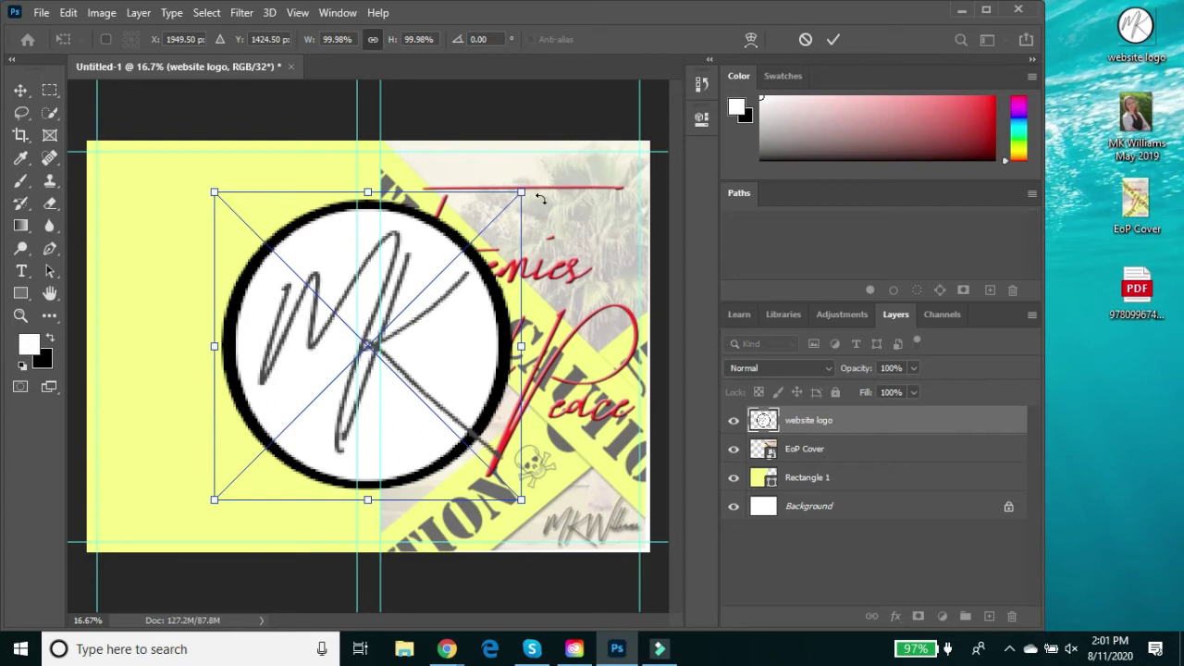
drag(521, 192, 237, 481)
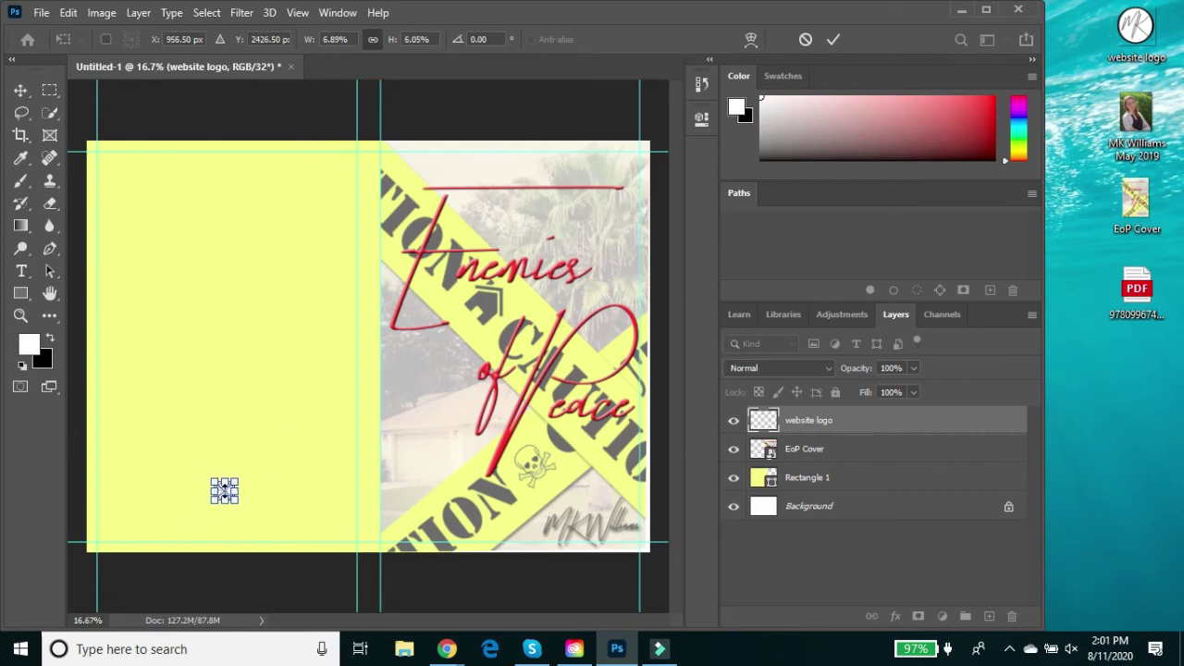
key(Return)
key(u)
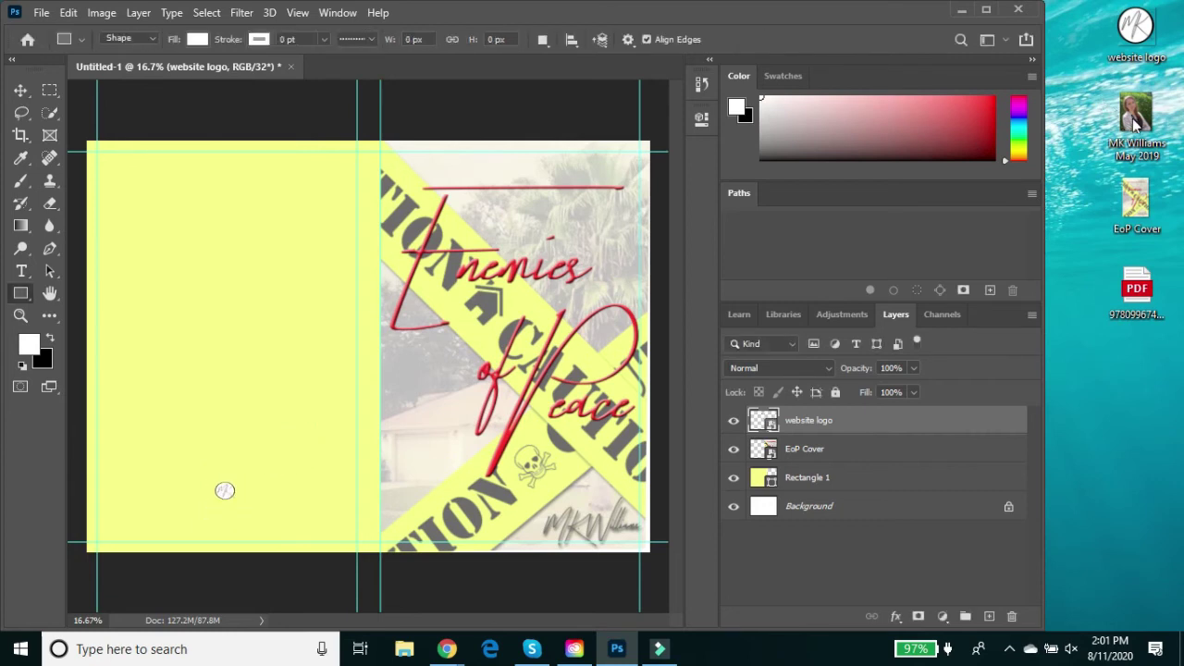
Place the author photo and shrink it into the back cover's lower left.
drag(274, 417, 247, 377)
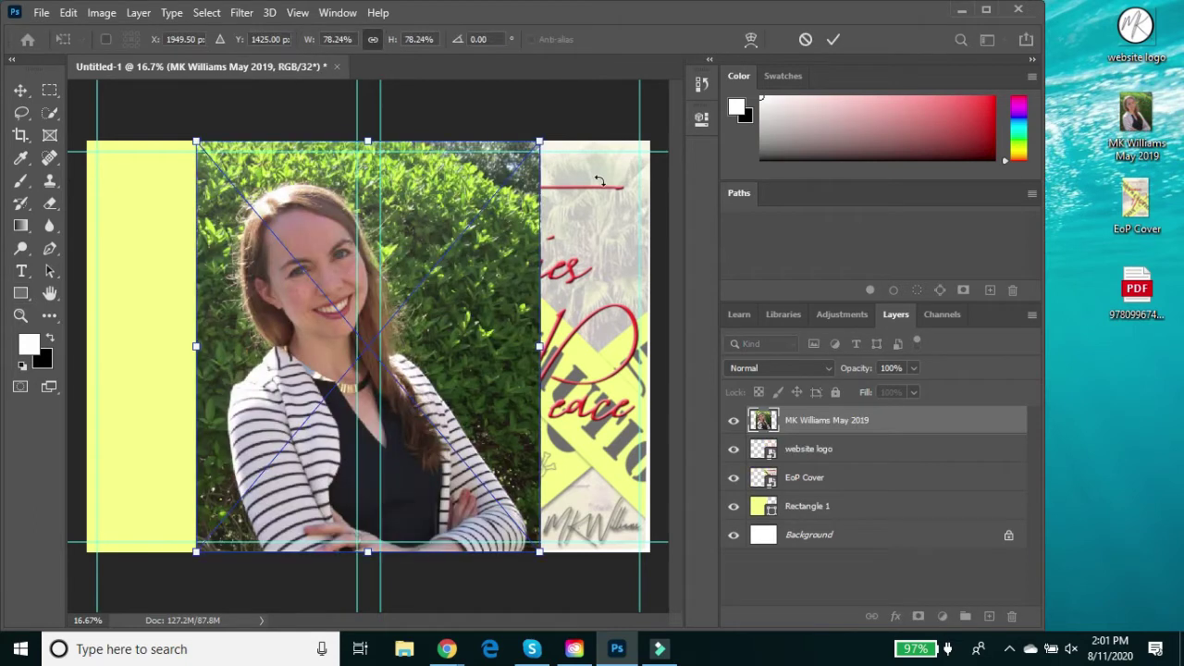
drag(540, 146, 184, 376)
key(Return)
Zoom to 56.67% and move the website logo toward the spine.
click(986, 9)
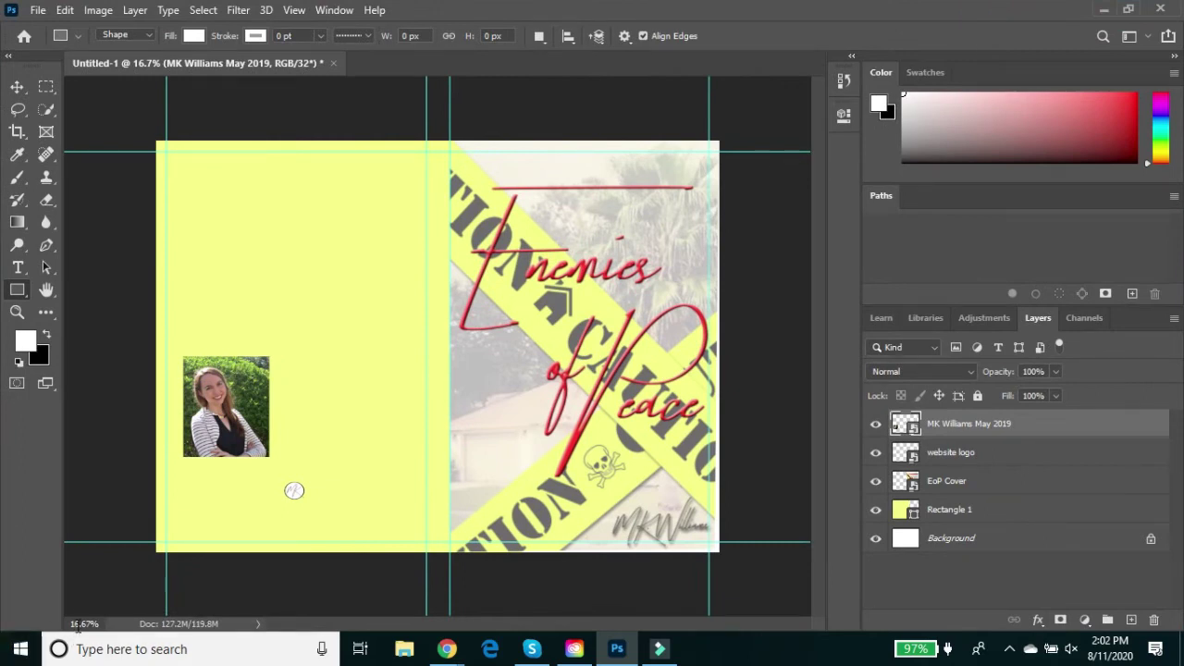
click(68, 624)
key(shift+Up)
key(shift+Up)
key(shift+Up)
key(shift+Up)
scroll(304, 372, down, 5)
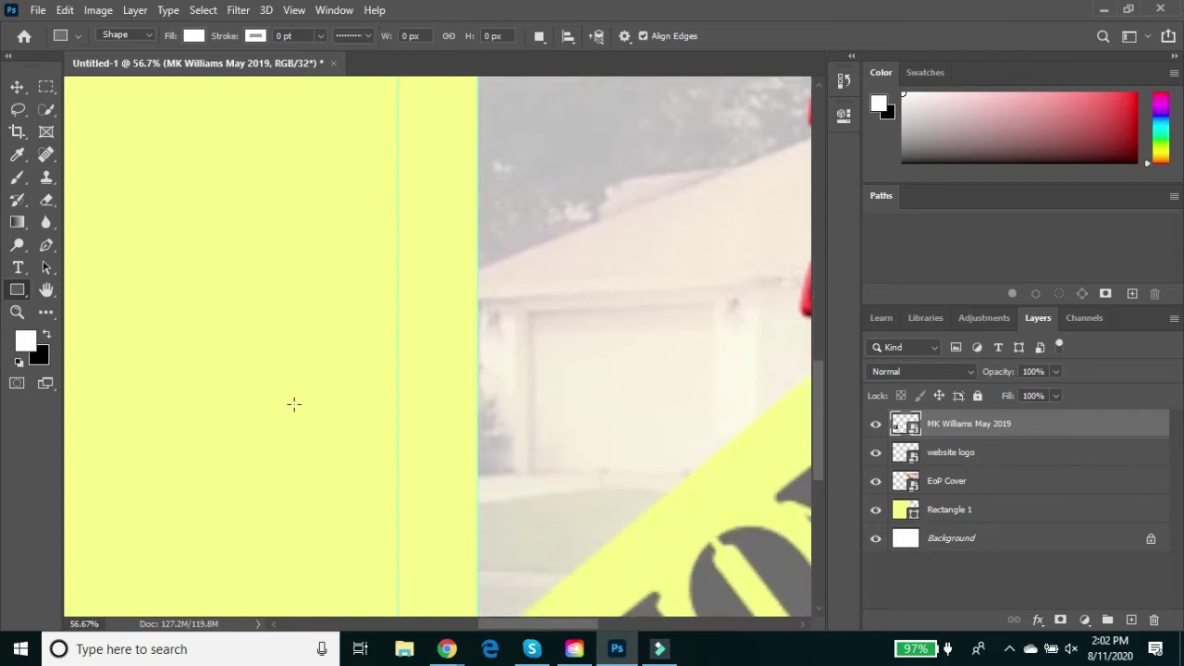
drag(553, 625, 504, 626)
click(953, 455)
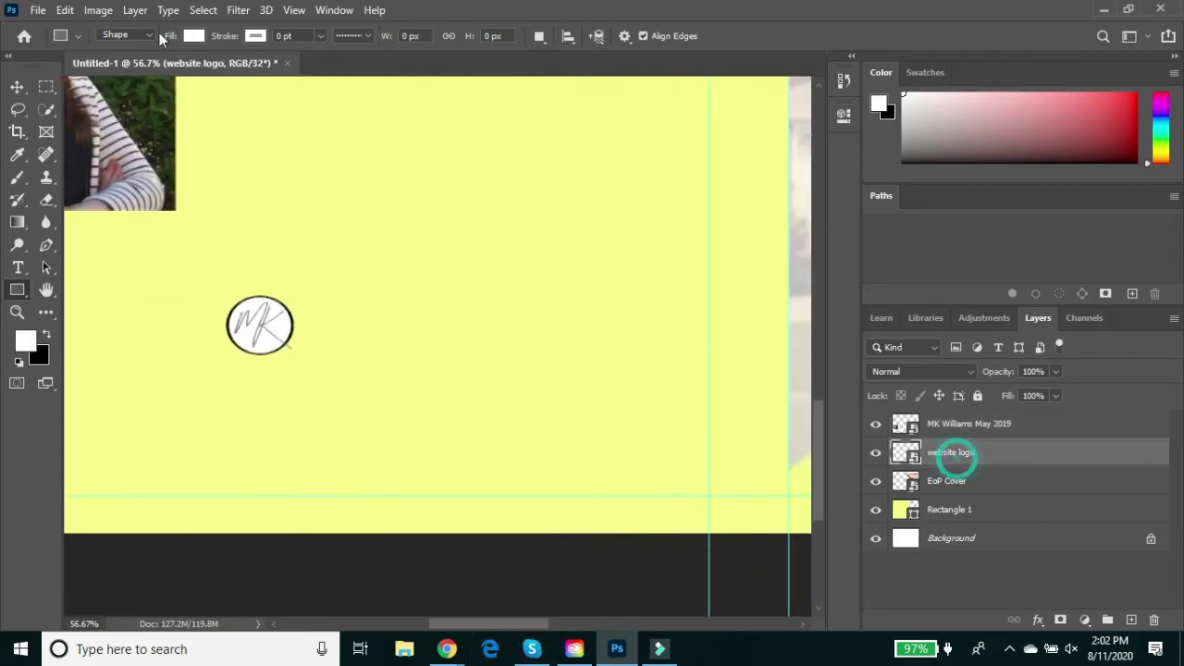
click(64, 9)
click(144, 387)
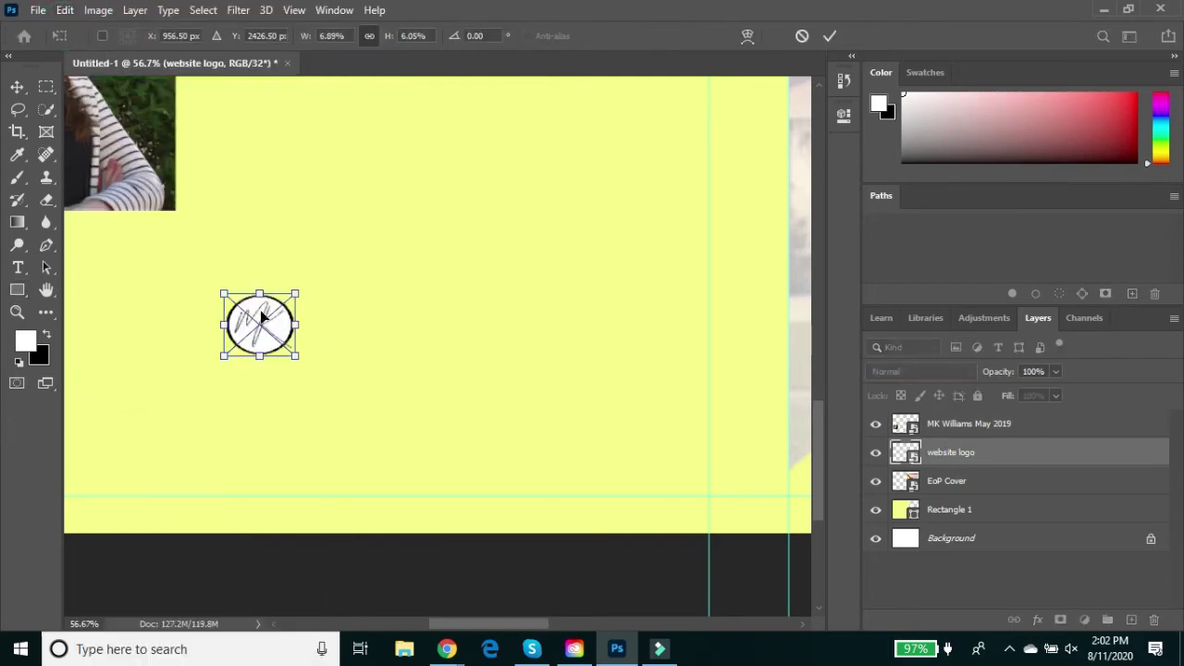
drag(264, 319, 749, 383)
key(Return)
key(u)
Zoom out to 16.67% to check the layout, then back in to 36.67%.
scroll(488, 305, up, 3)
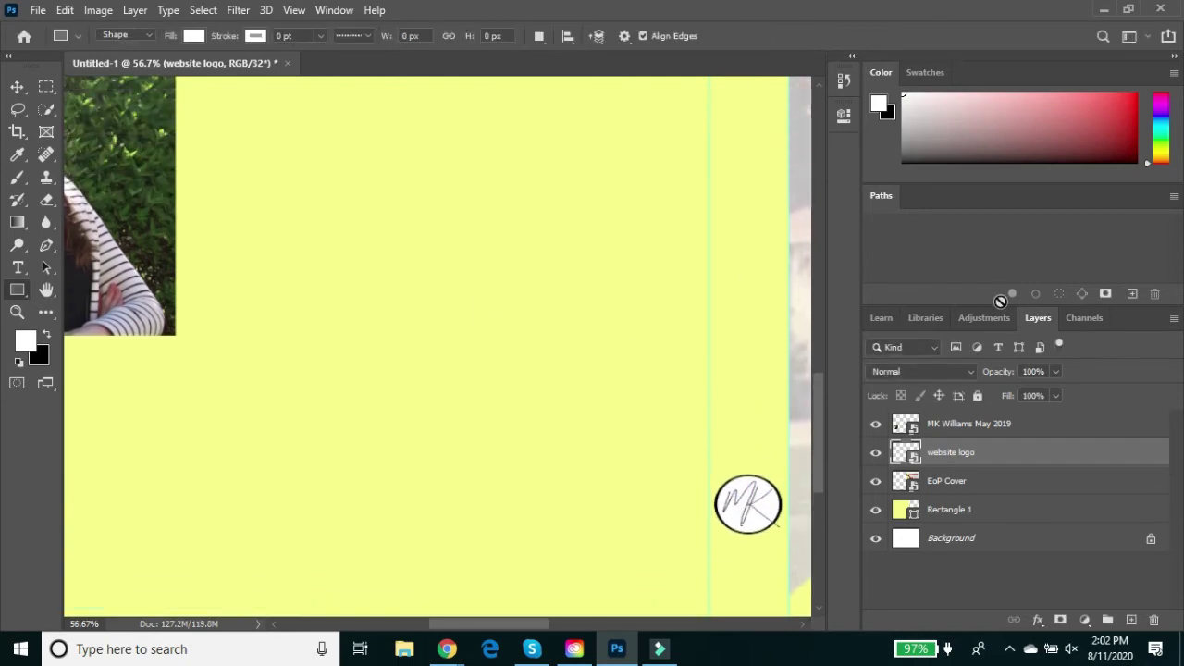
click(79, 623)
text(16.67)
key(Return)
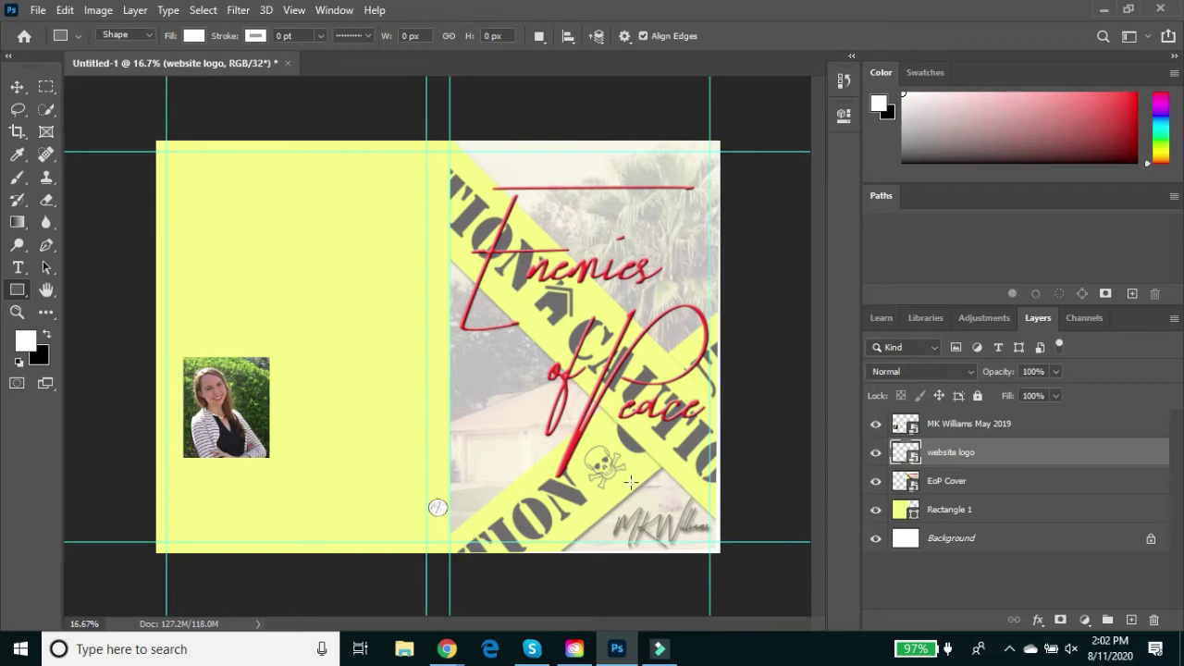
click(74, 624)
text(36.67)
key(Return)
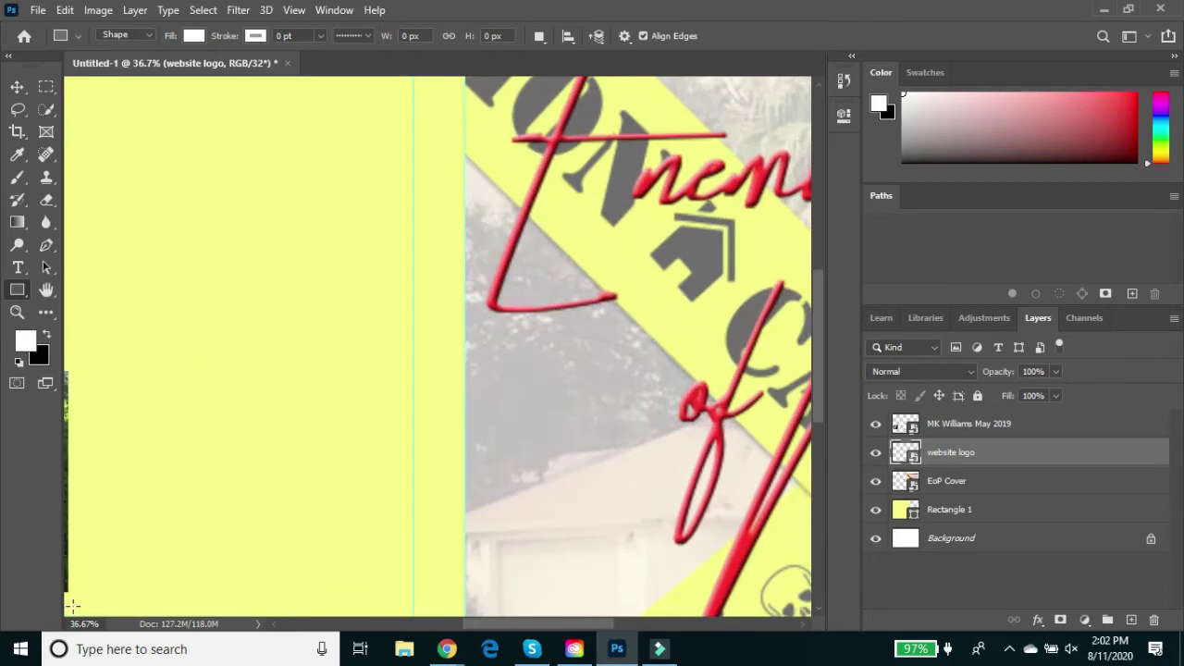
Shrink the website logo slightly near the spine's bottom.
scroll(577, 325, down, 5)
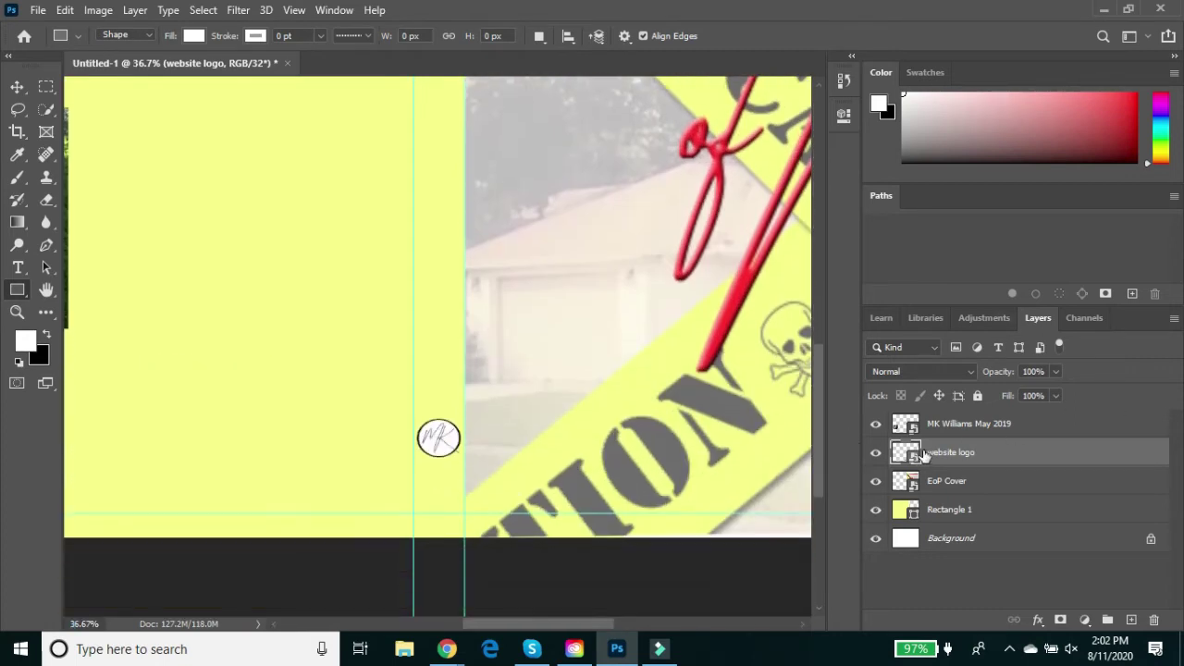
click(65, 10)
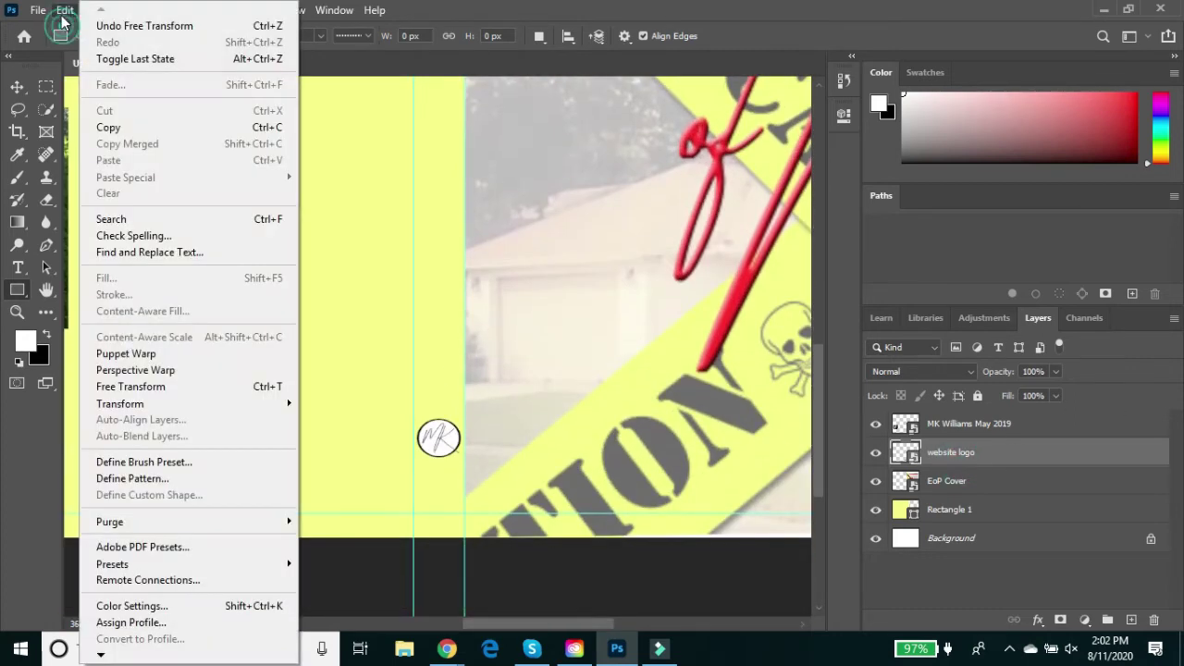
click(130, 386)
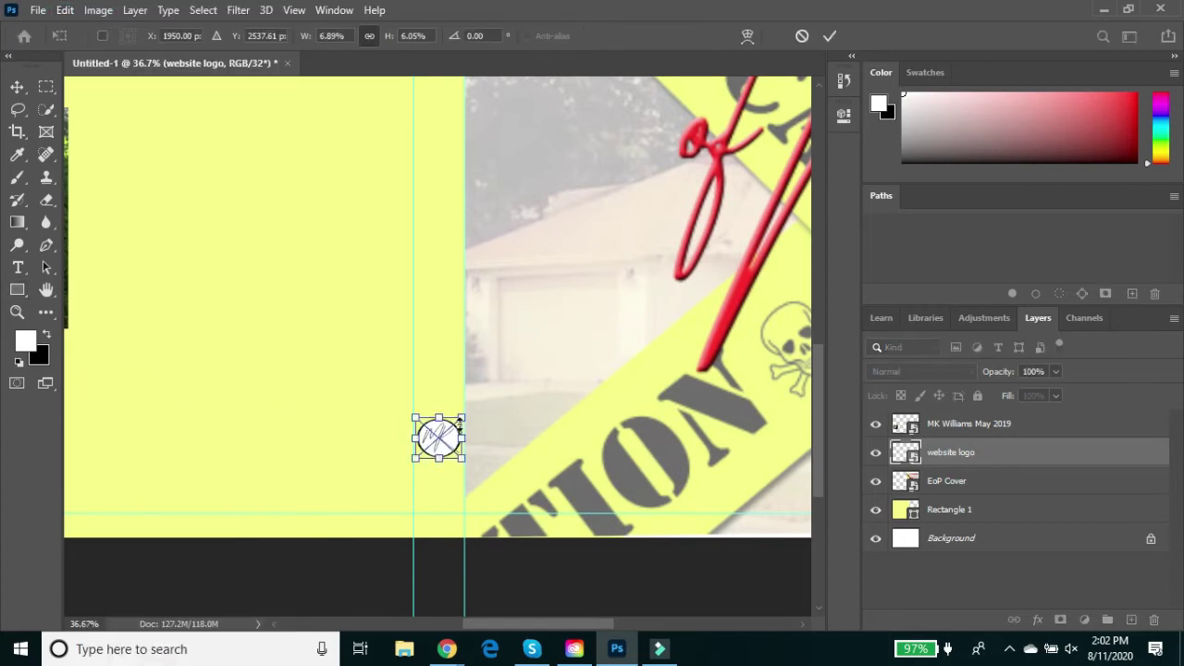
drag(459, 419, 446, 448)
key(Return)
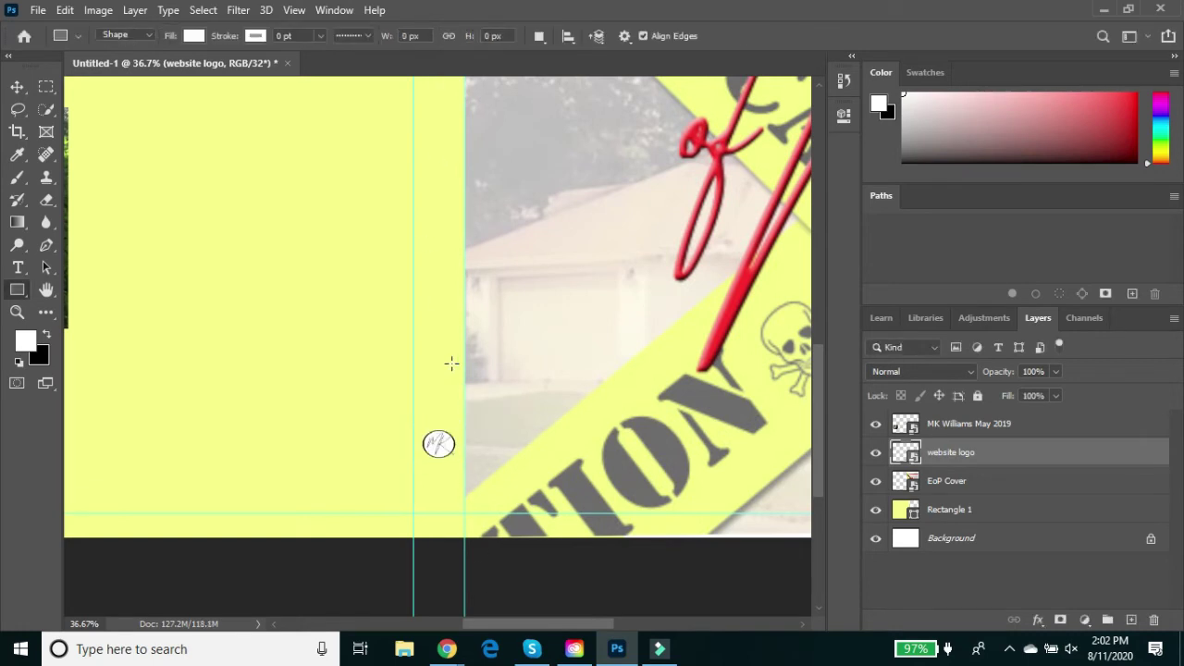
Zoom out to 16.67% to view the whole cover.
scroll(444, 360, up, 2)
scroll(434, 370, down, 1)
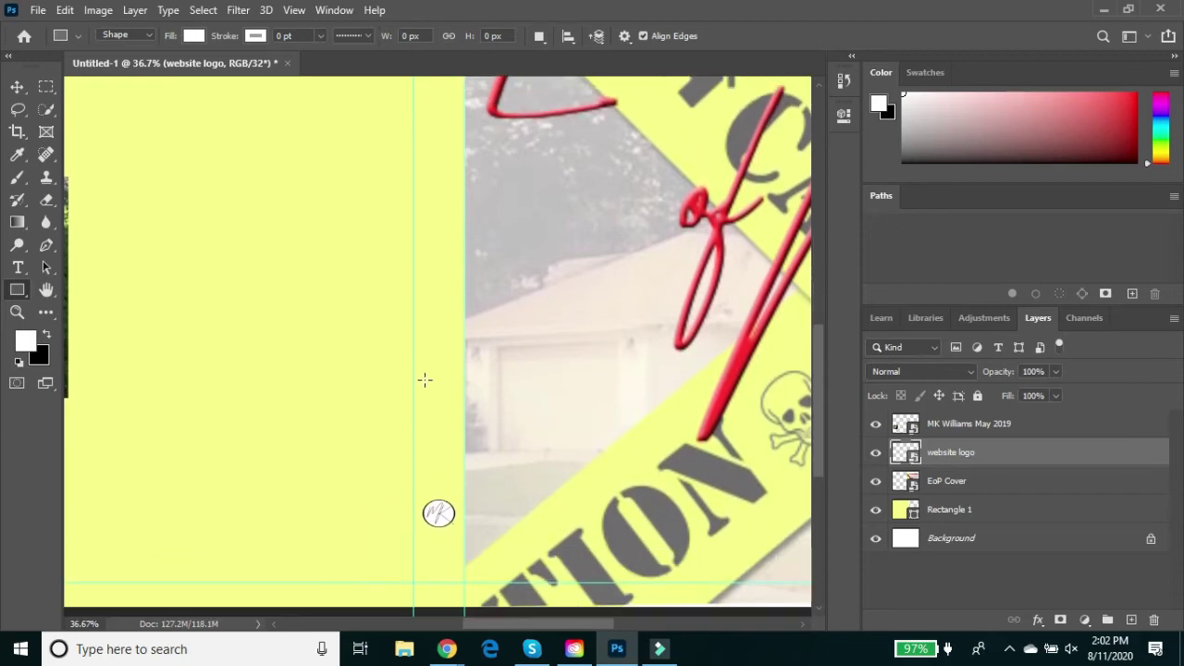
scroll(390, 370, up, 5)
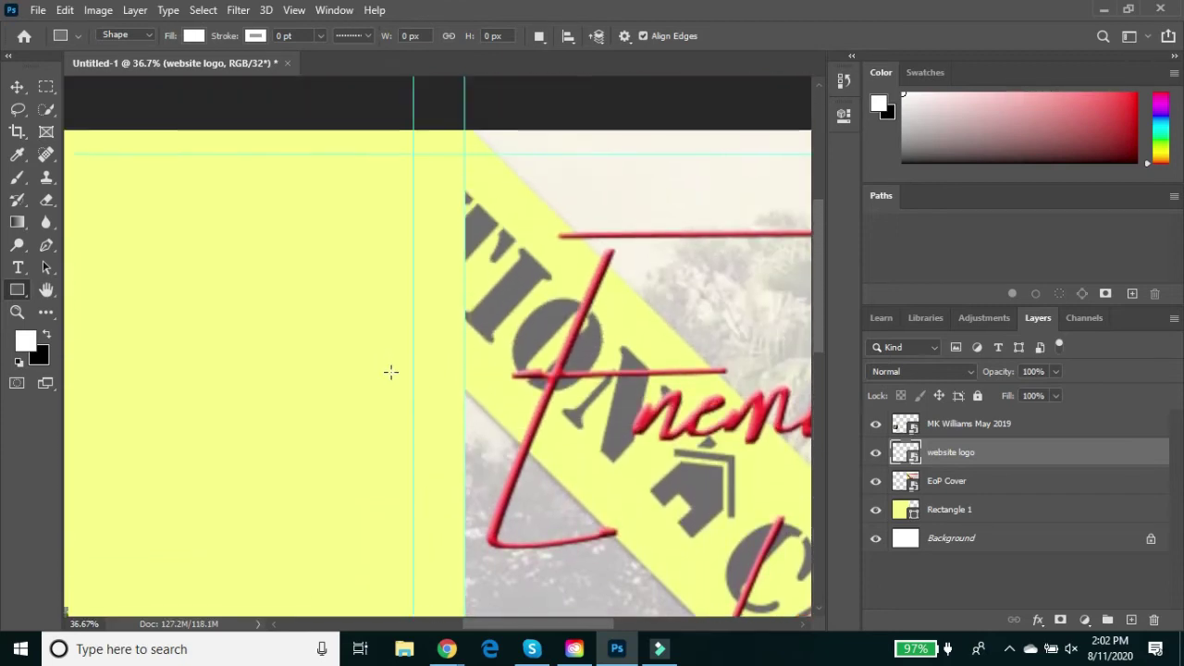
scroll(390, 372, down, 1)
scroll(390, 372, down, 5)
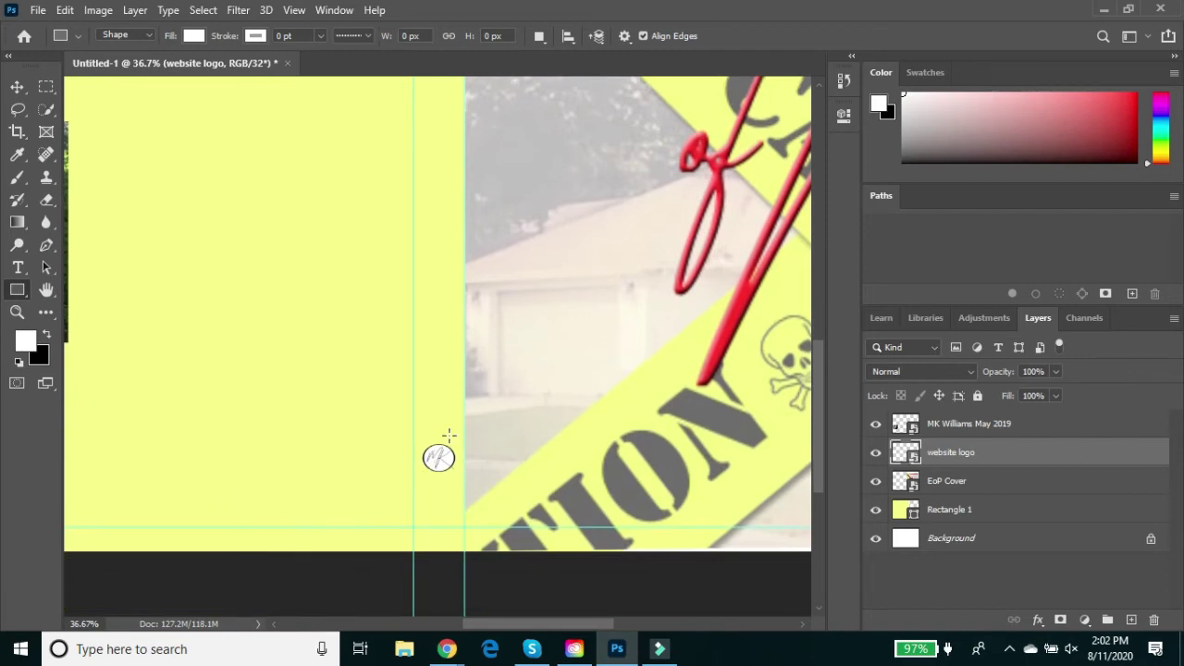
click(74, 623)
text(16.67)
key(Return)
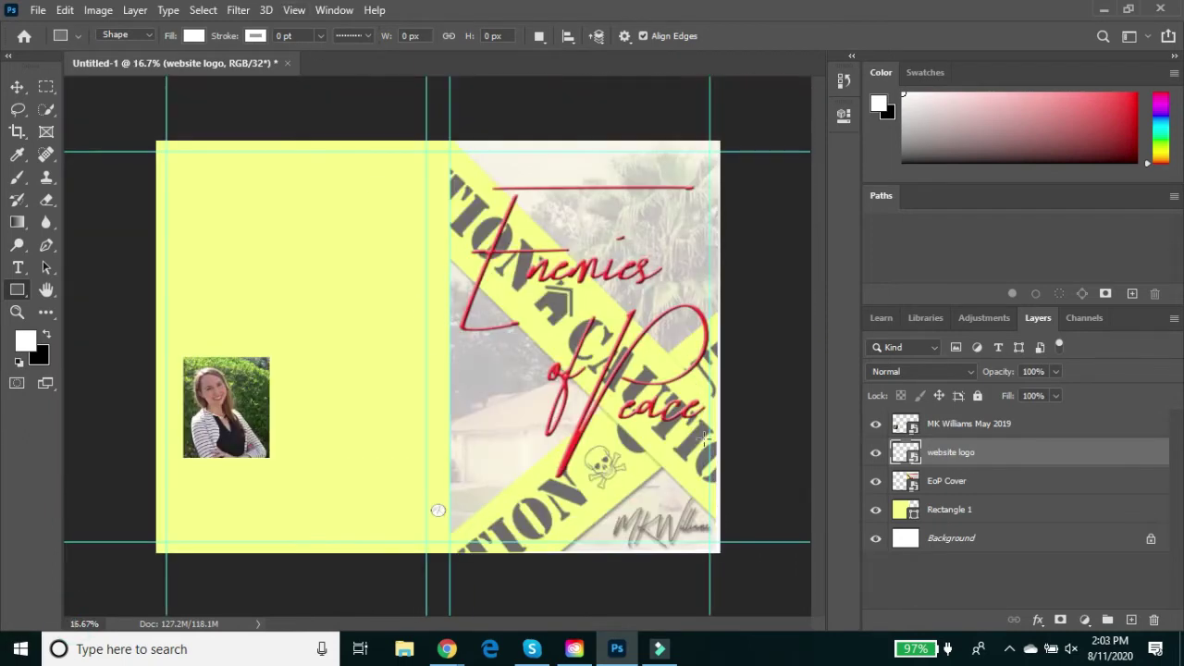
Create a new text layer with the author's surname beside the spine.
click(1008, 578)
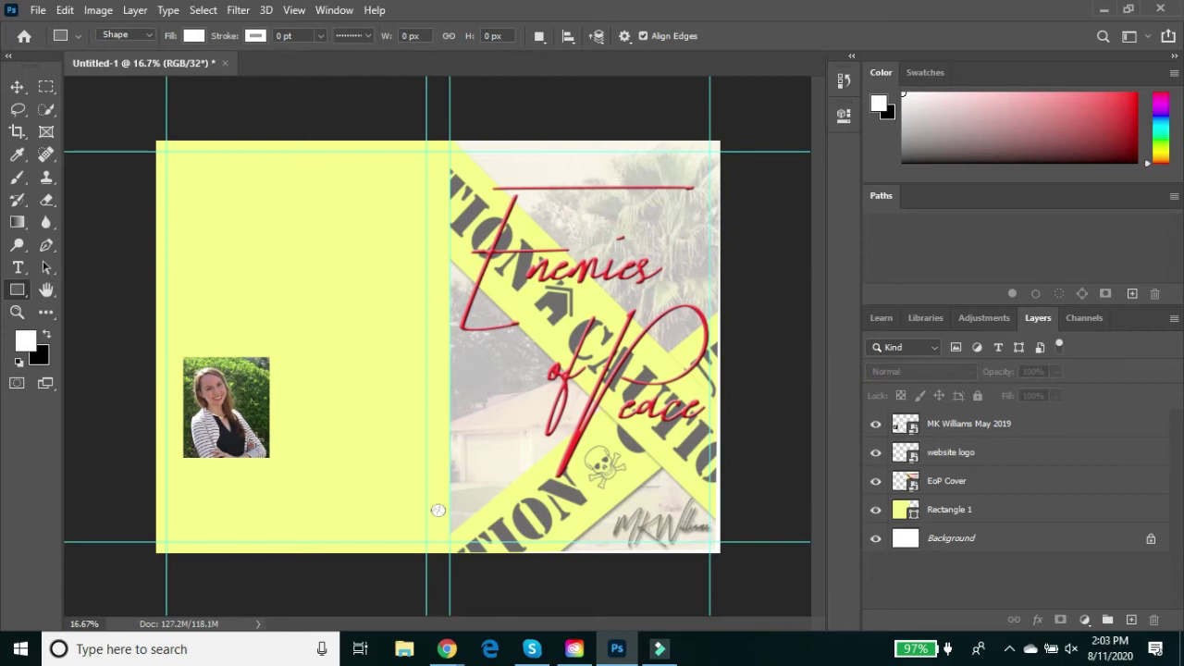
click(17, 268)
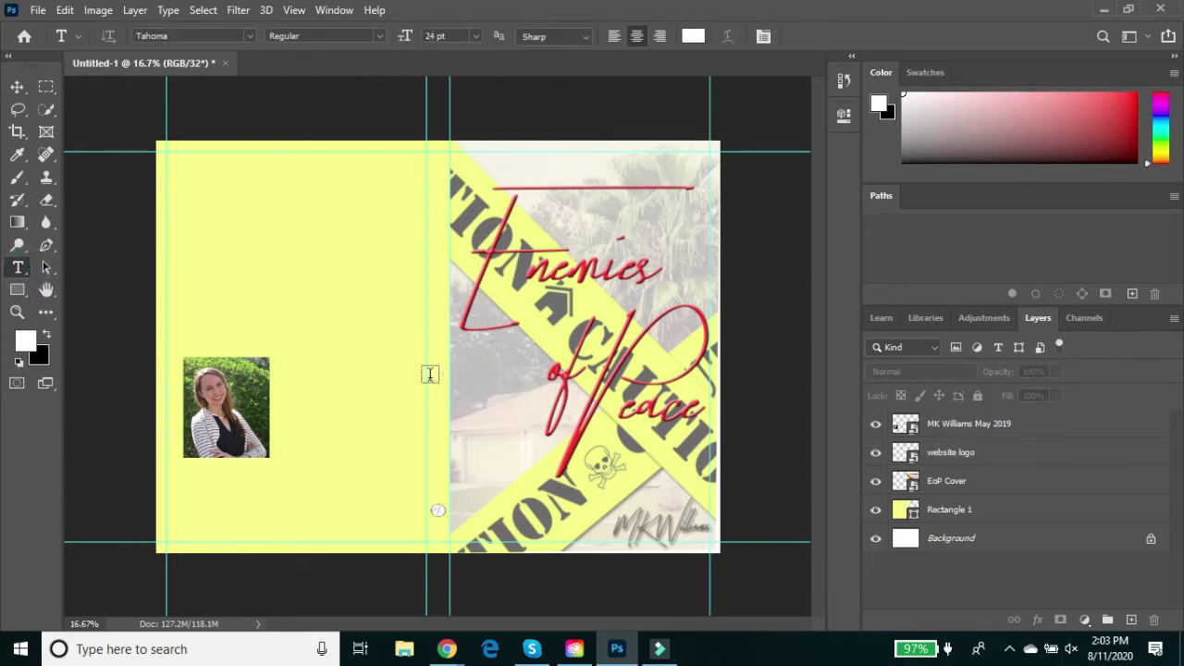
click(432, 370)
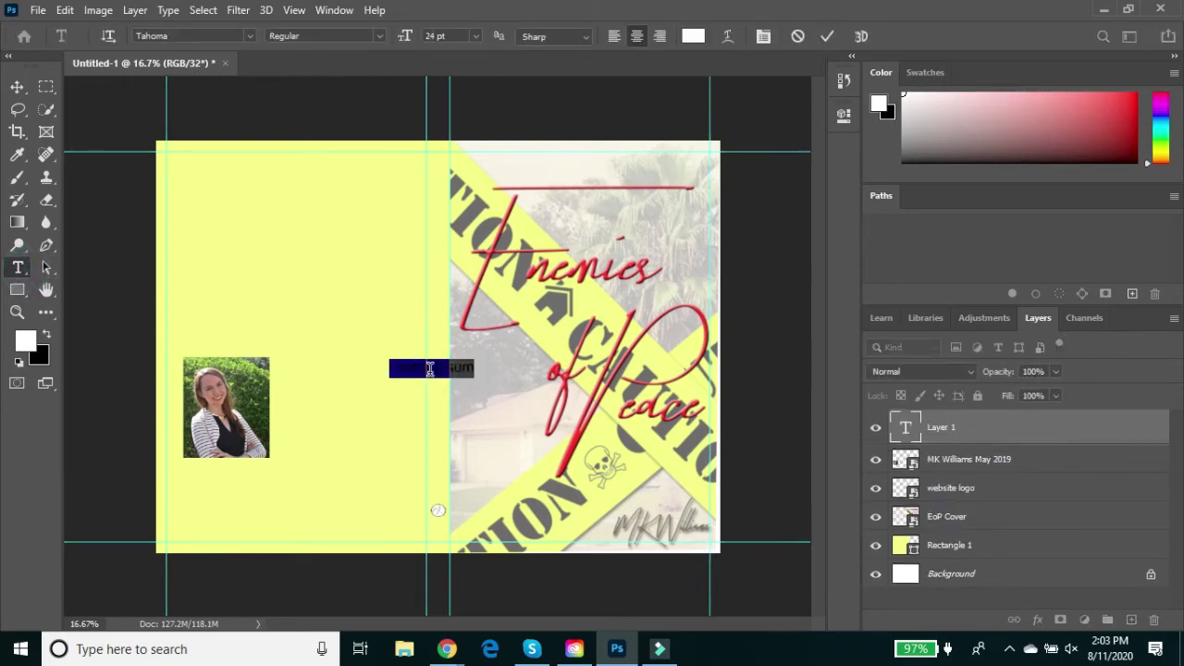
key(BackSpace)
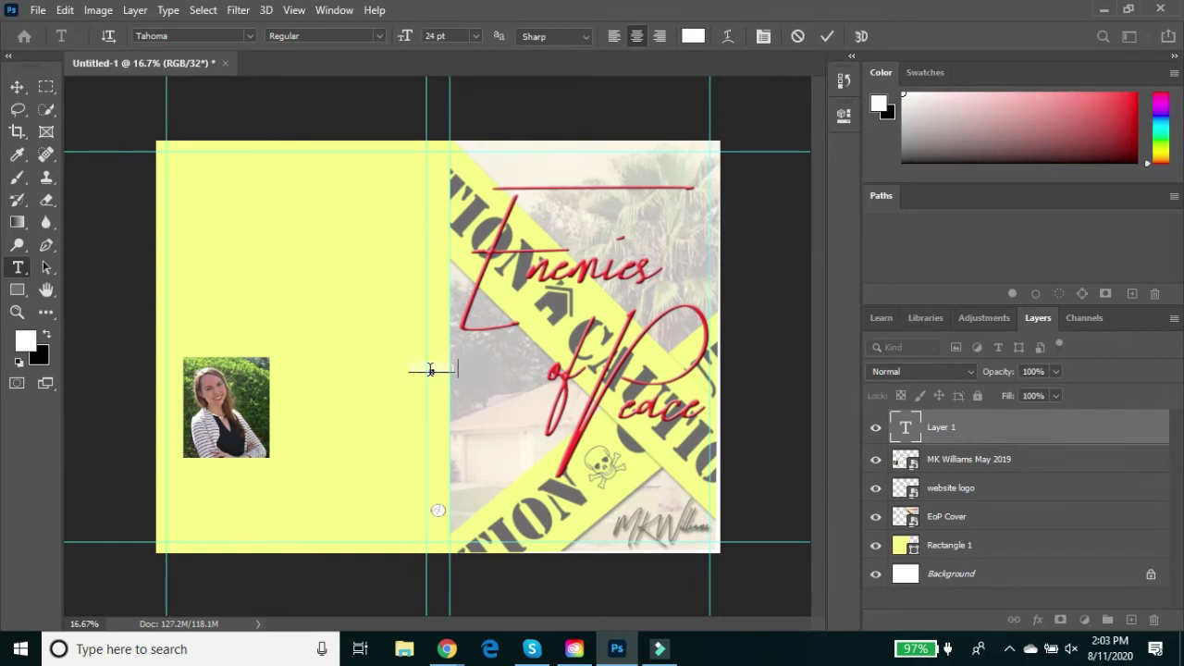
double_click(430, 369)
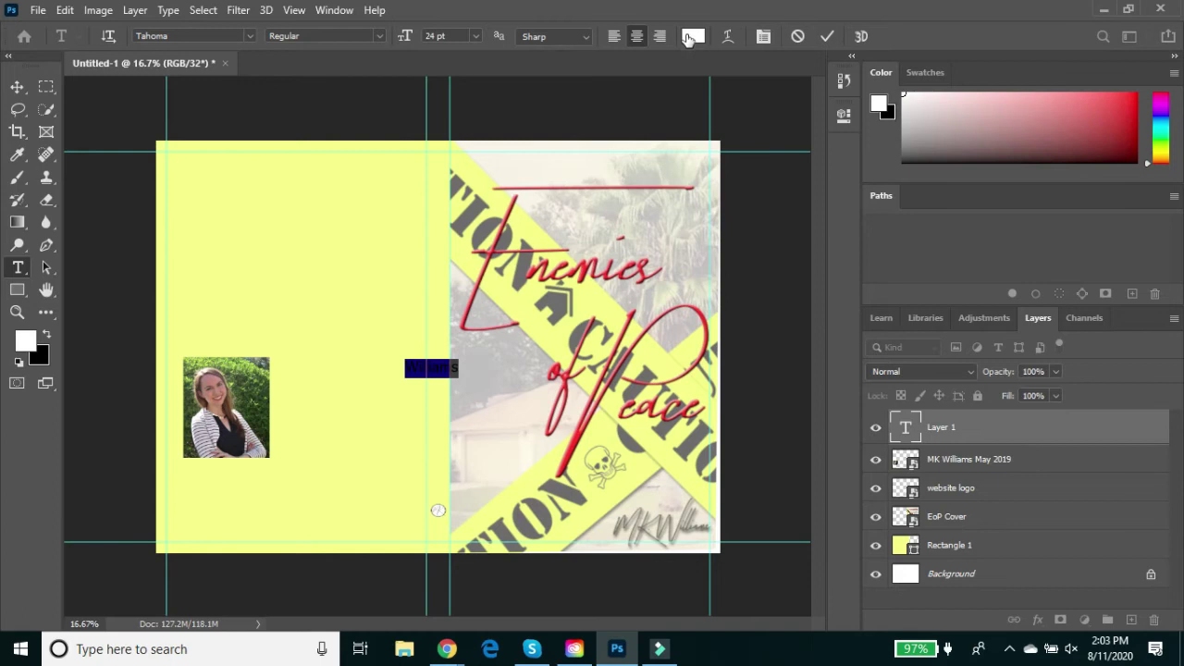
Colour the surname red sampled from the title's line and set it to Segoe Script.
click(693, 36)
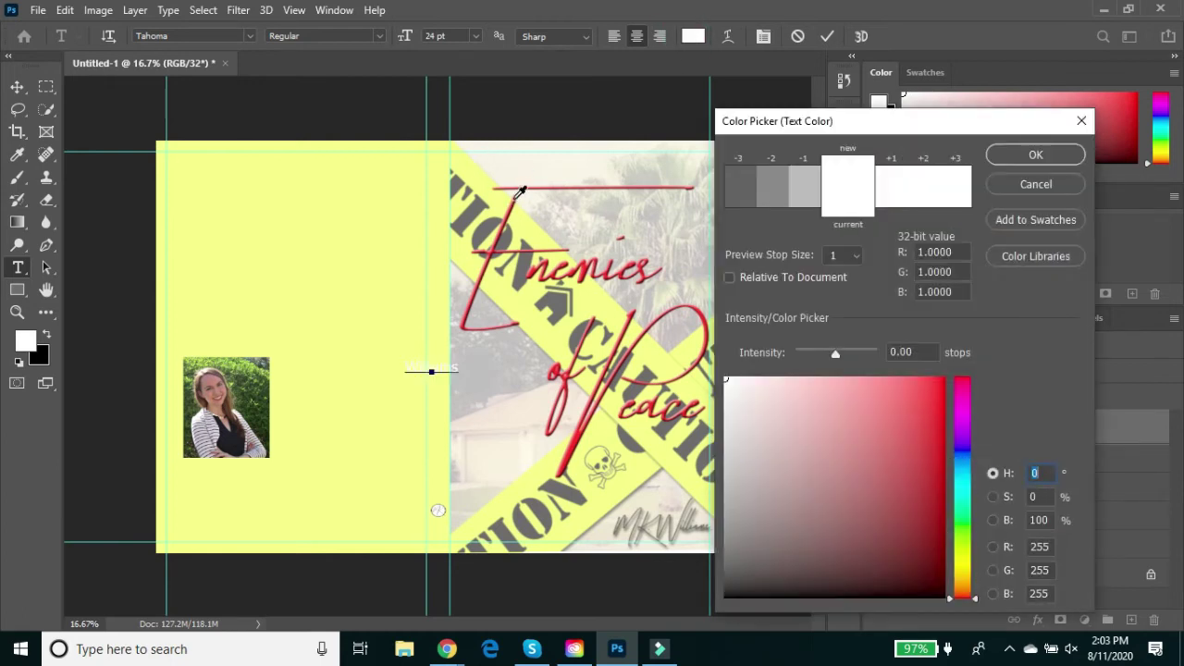
click(518, 195)
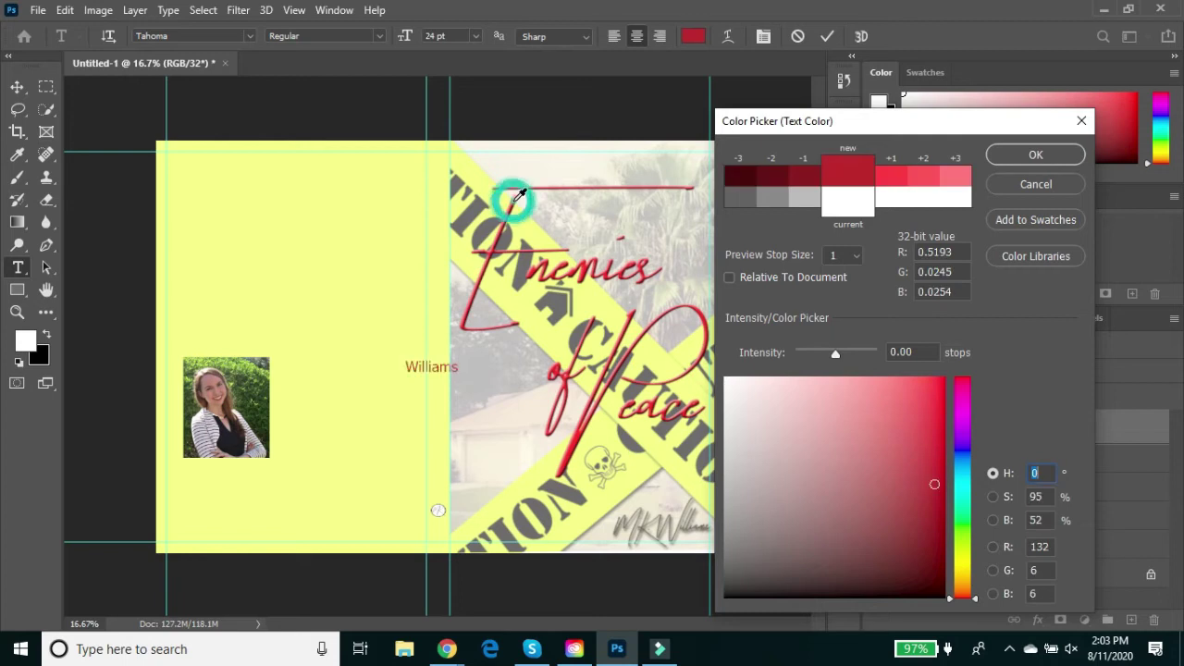
click(1034, 157)
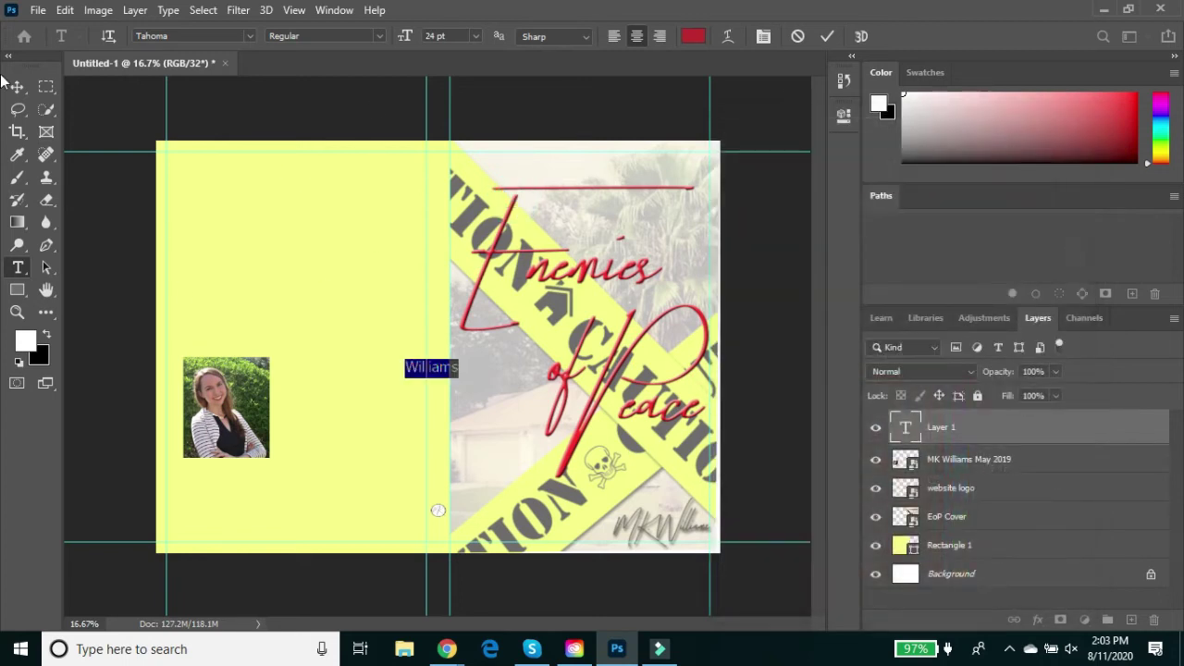
click(249, 37)
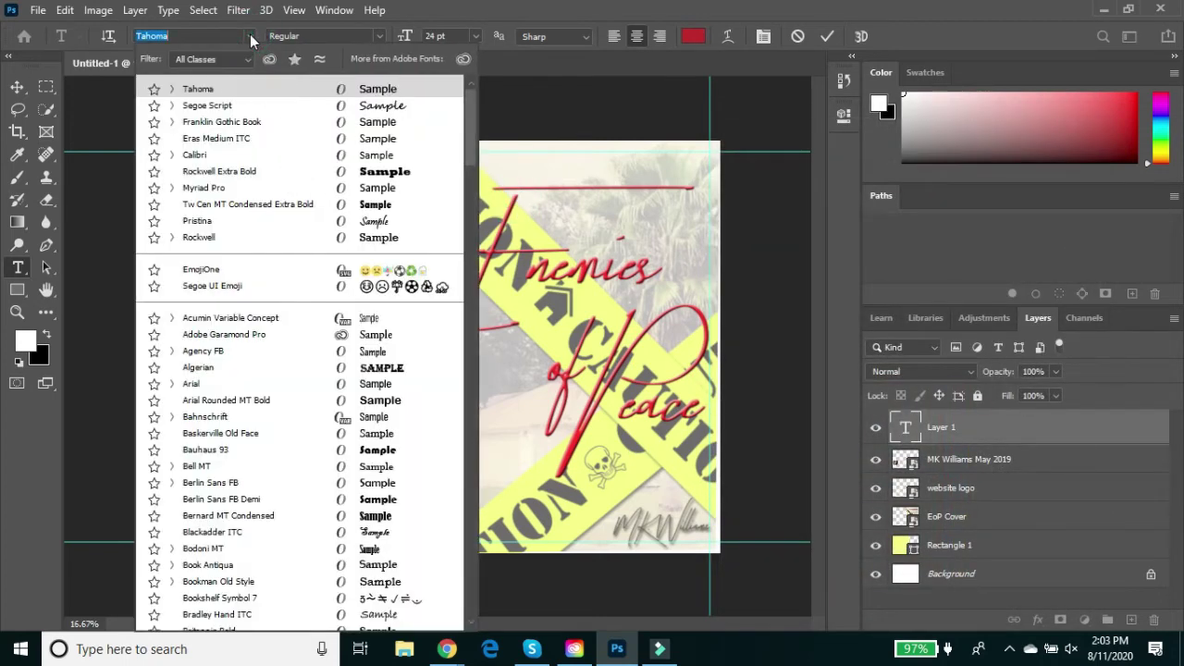
click(288, 109)
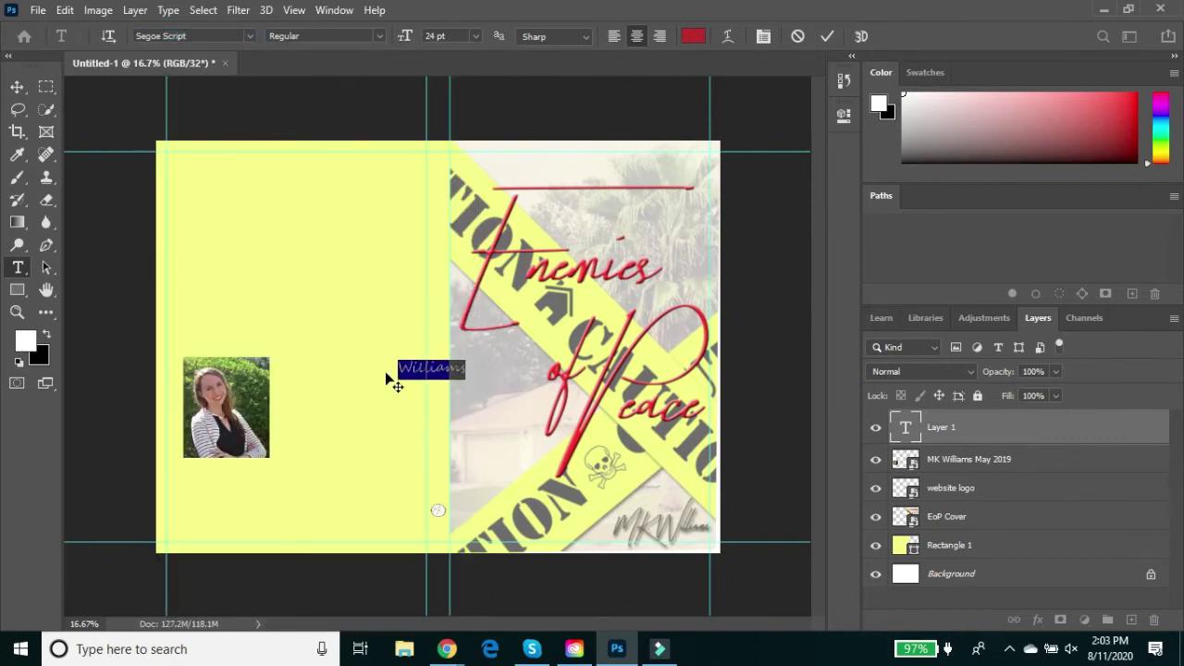
key(ctrl+Return)
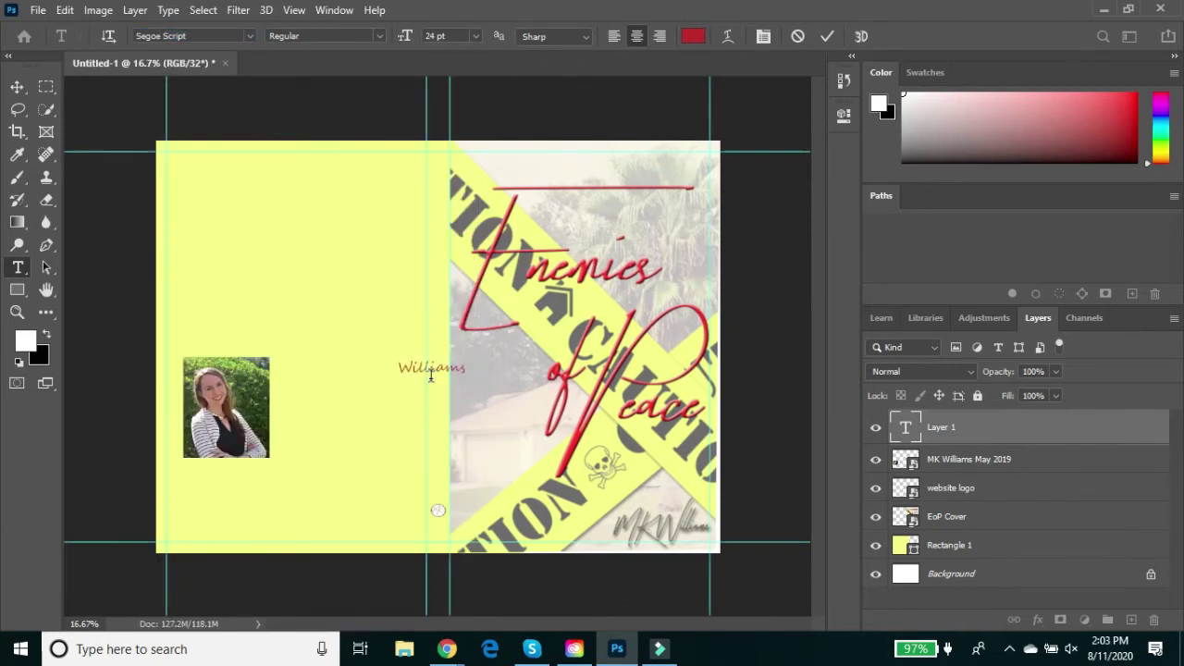
click(96, 11)
mouse_move(147, 174)
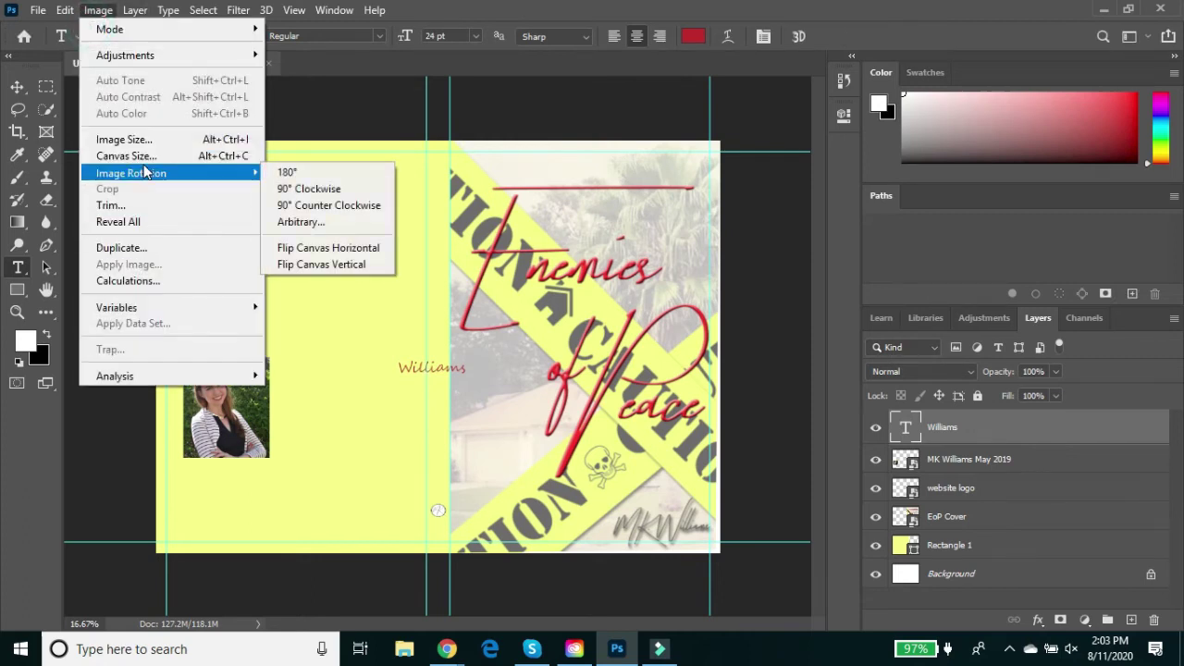
Rotate the canvas 90° clockwise, then undo it so the canvas stays unrotated.
click(305, 190)
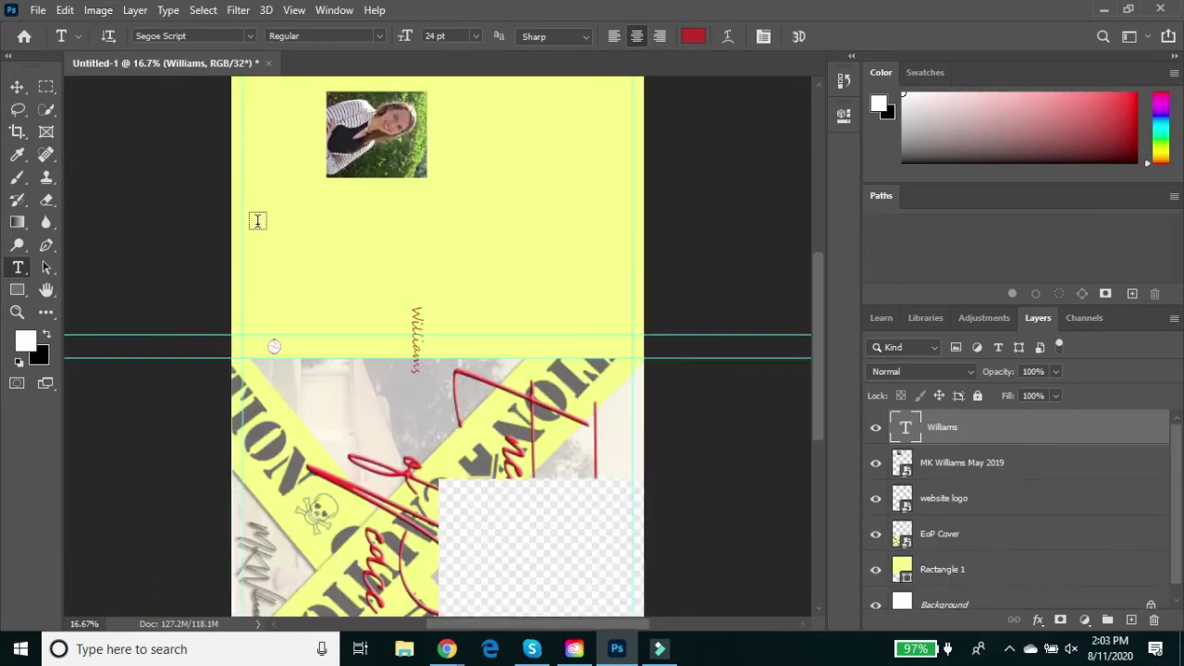
click(65, 10)
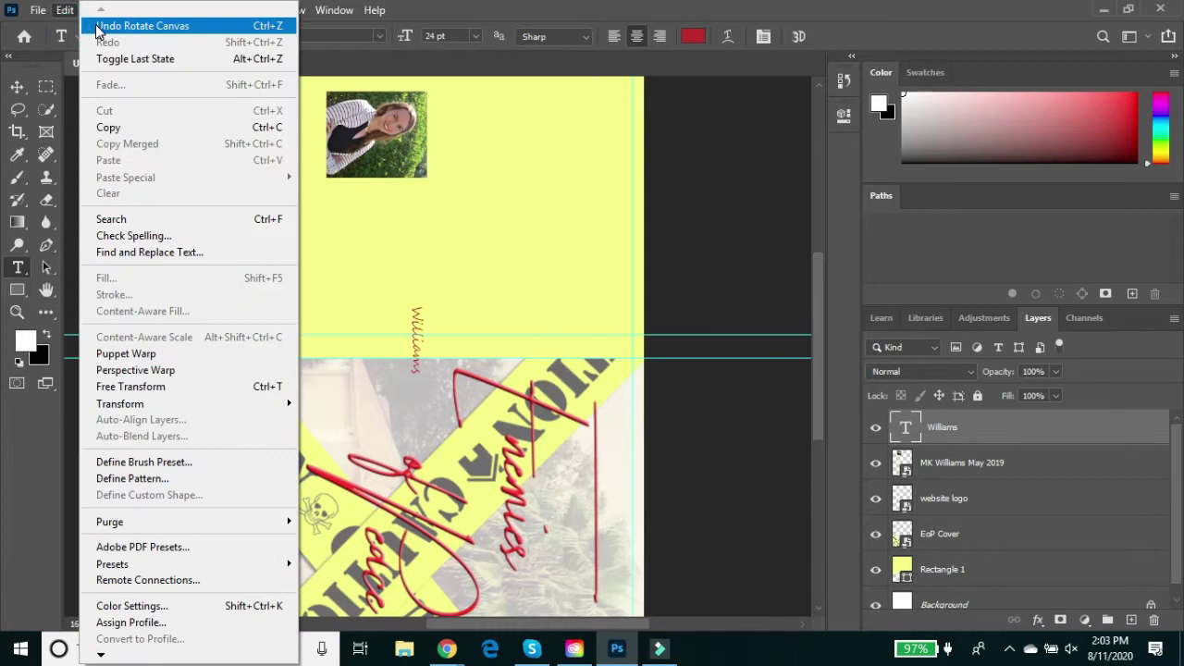
click(107, 26)
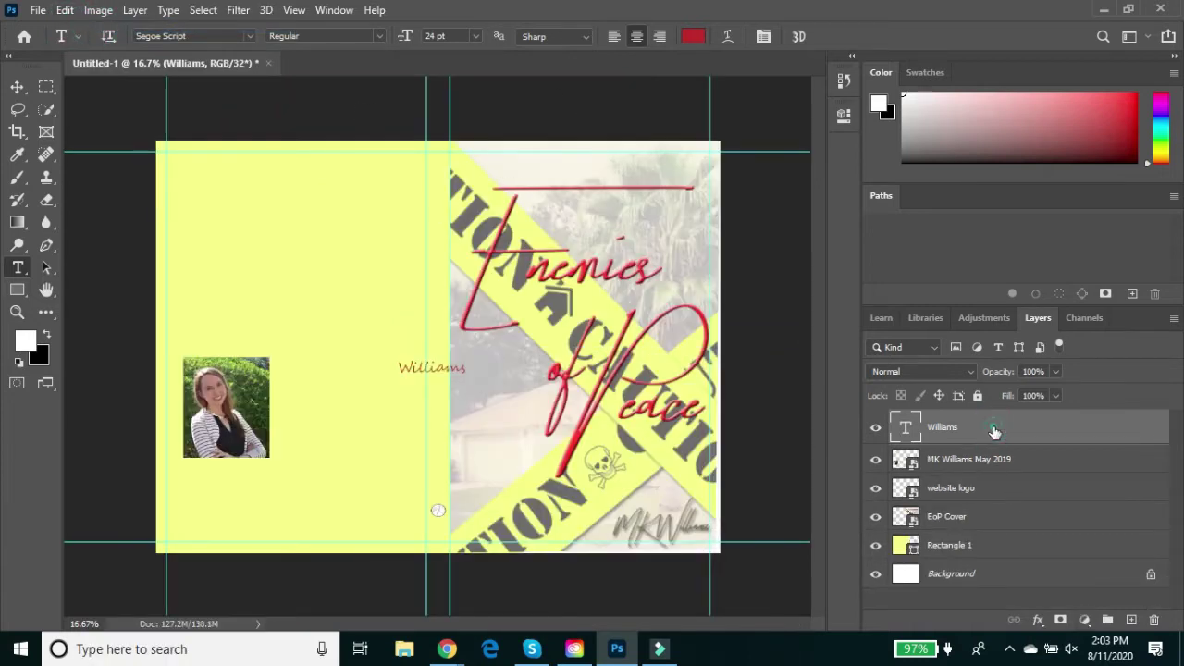
double_click(993, 428)
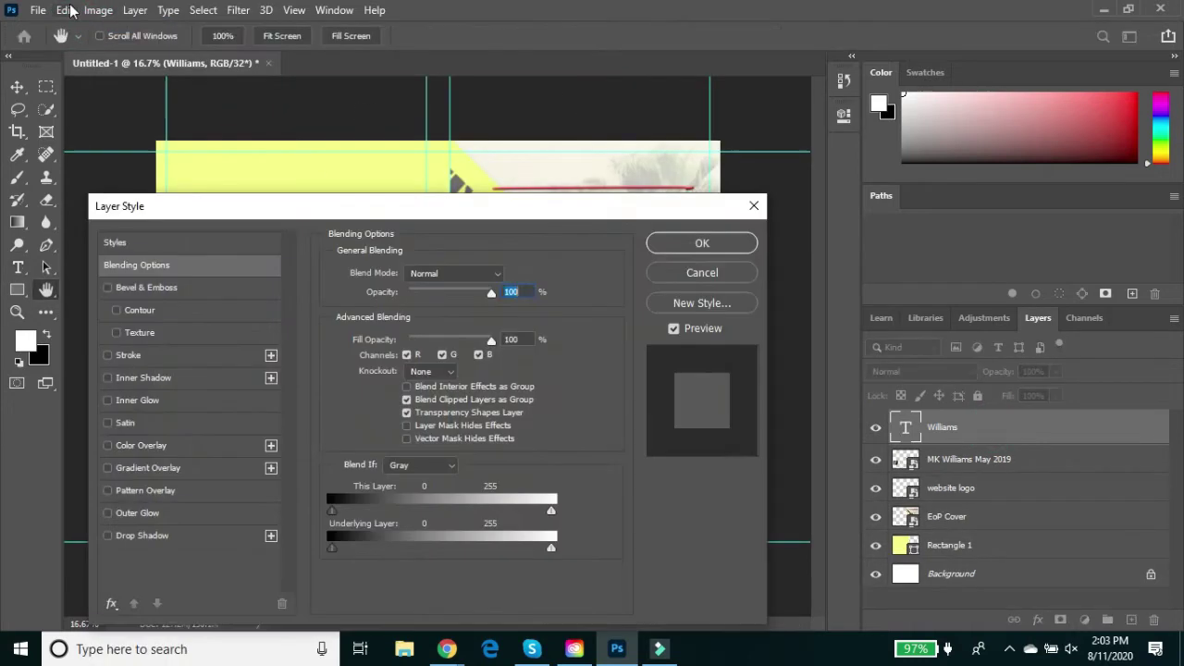
click(754, 206)
Rotate the surname text 90° clockwise and lower it along the spine.
click(65, 10)
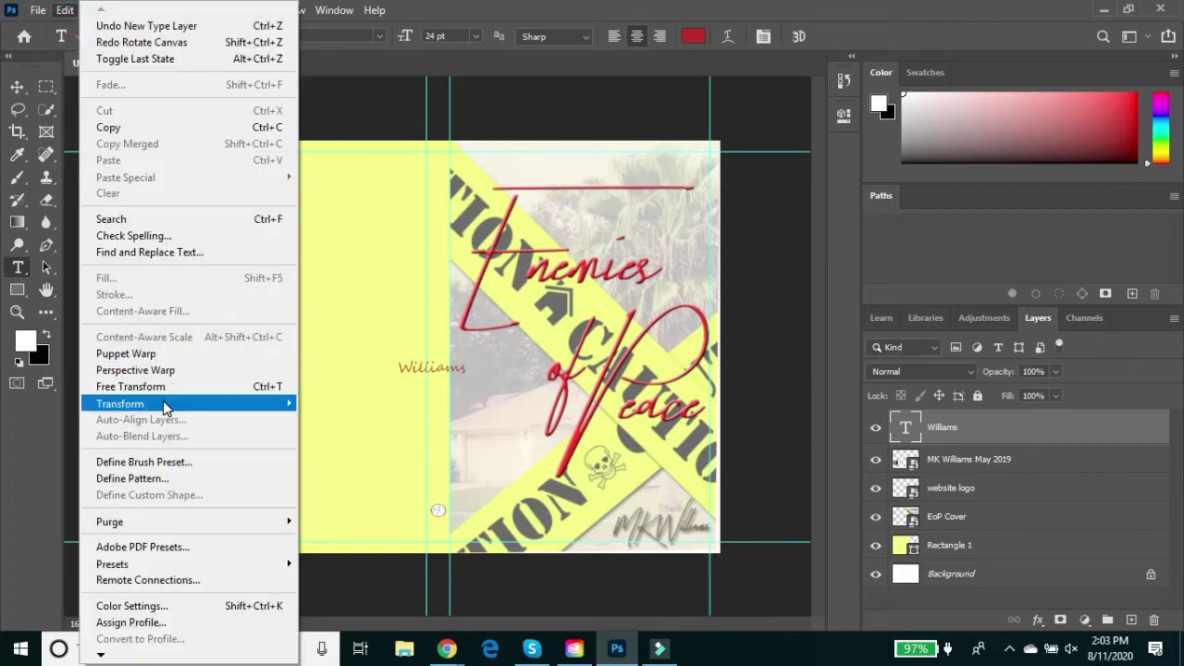
mouse_move(165, 404)
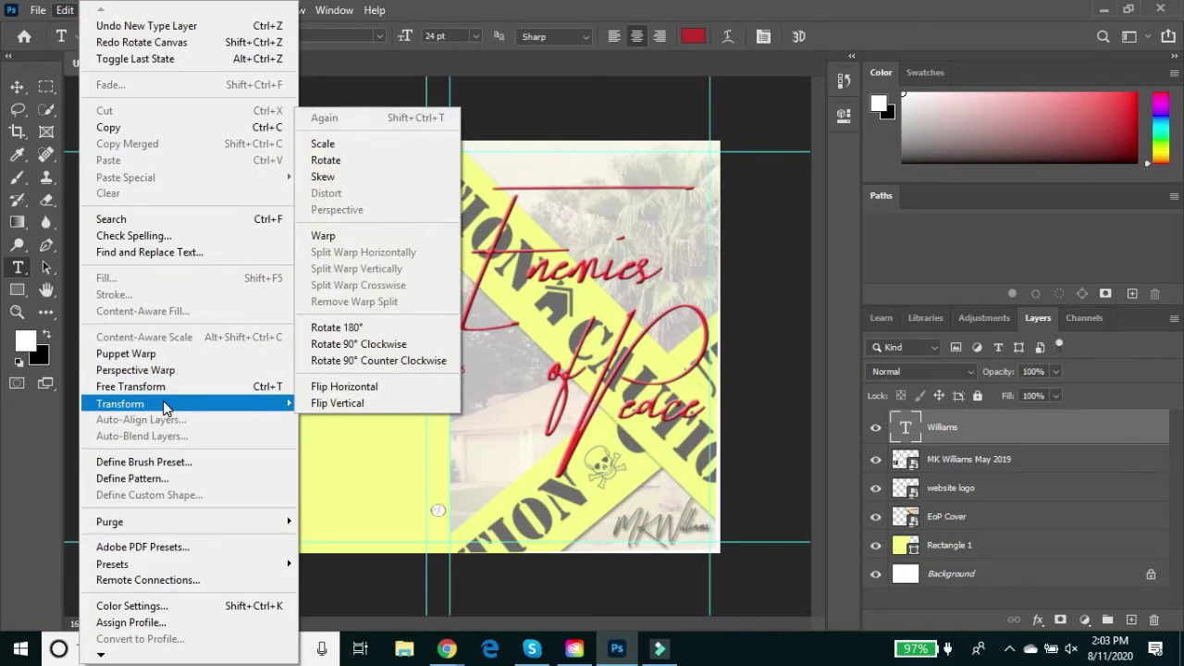
click(387, 349)
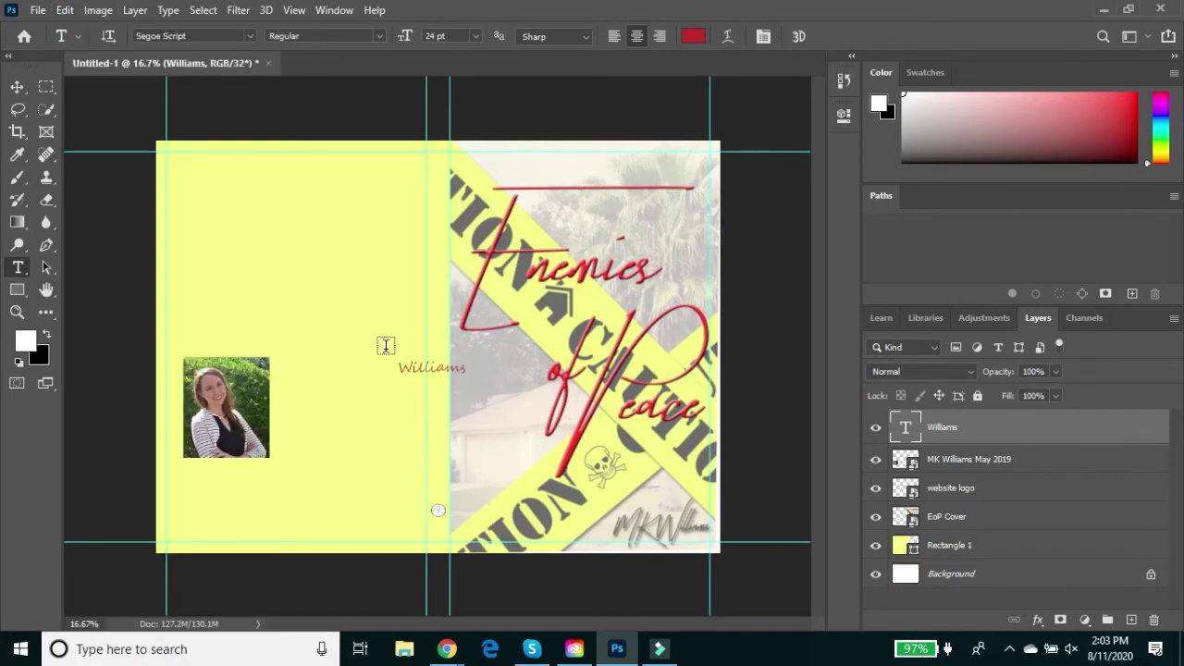
click(63, 10)
click(150, 386)
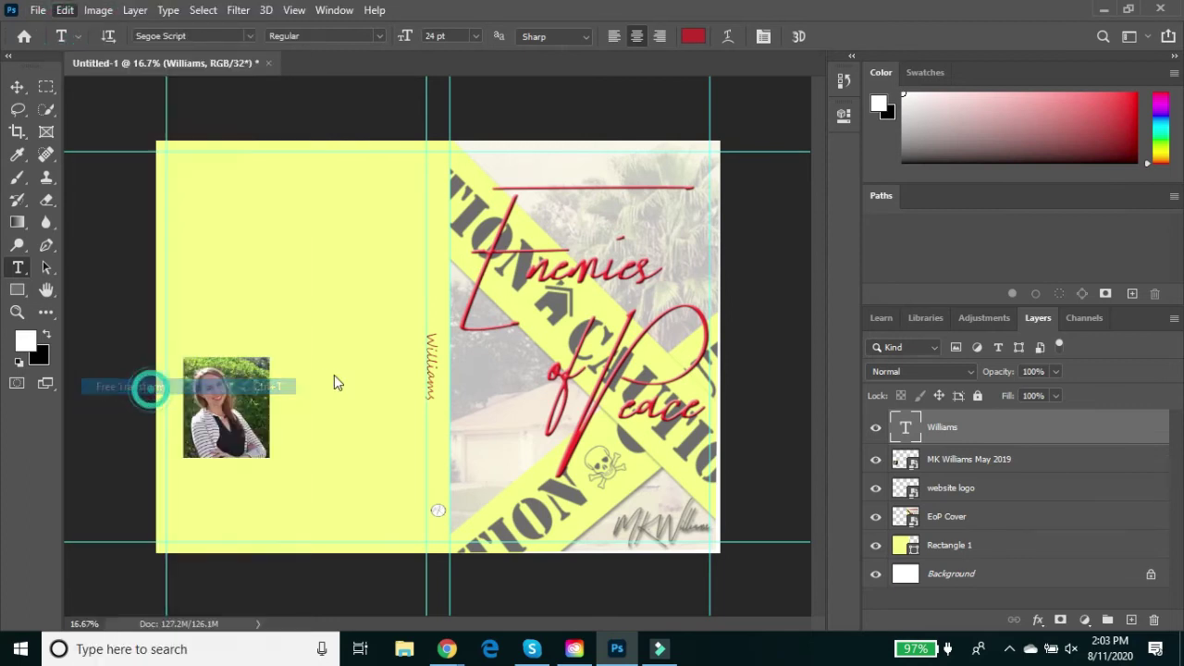
drag(429, 358, 438, 404)
key(Return)
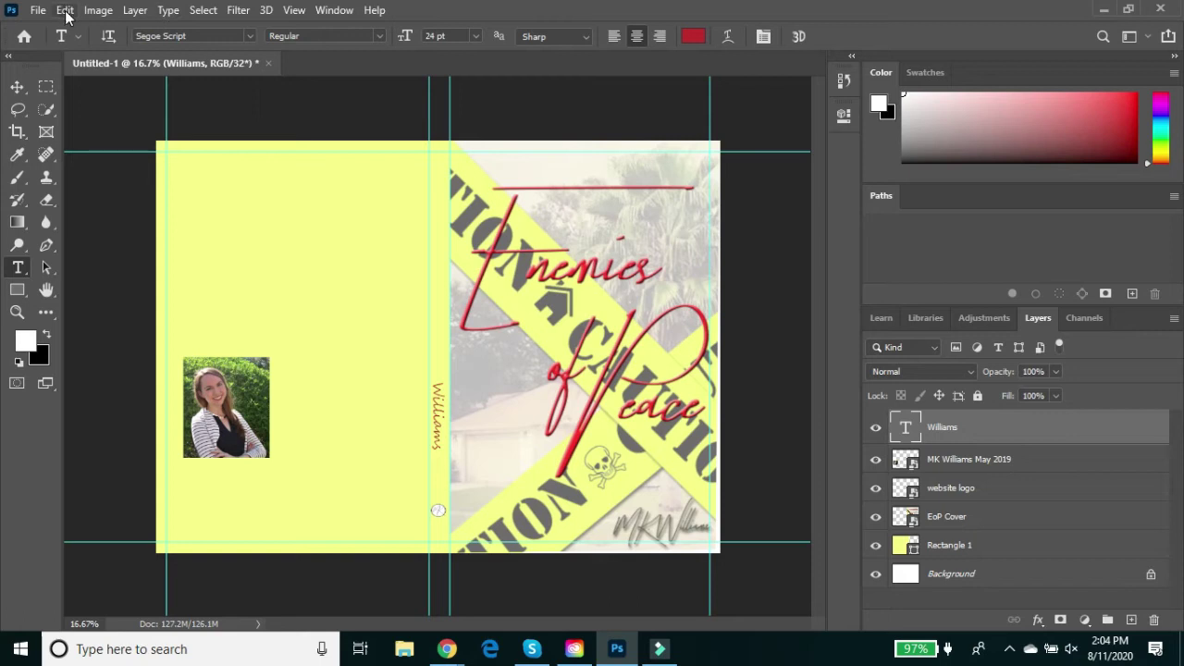
Set the vertical spine surname text to 18 pt.
double_click(437, 405)
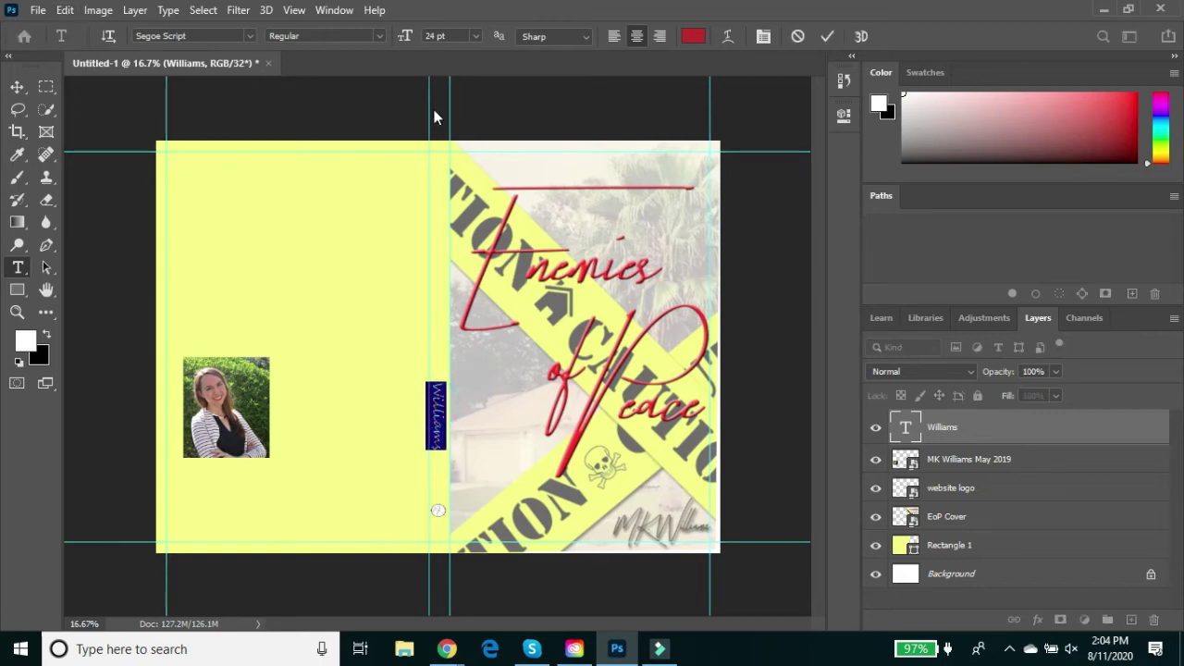
click(481, 38)
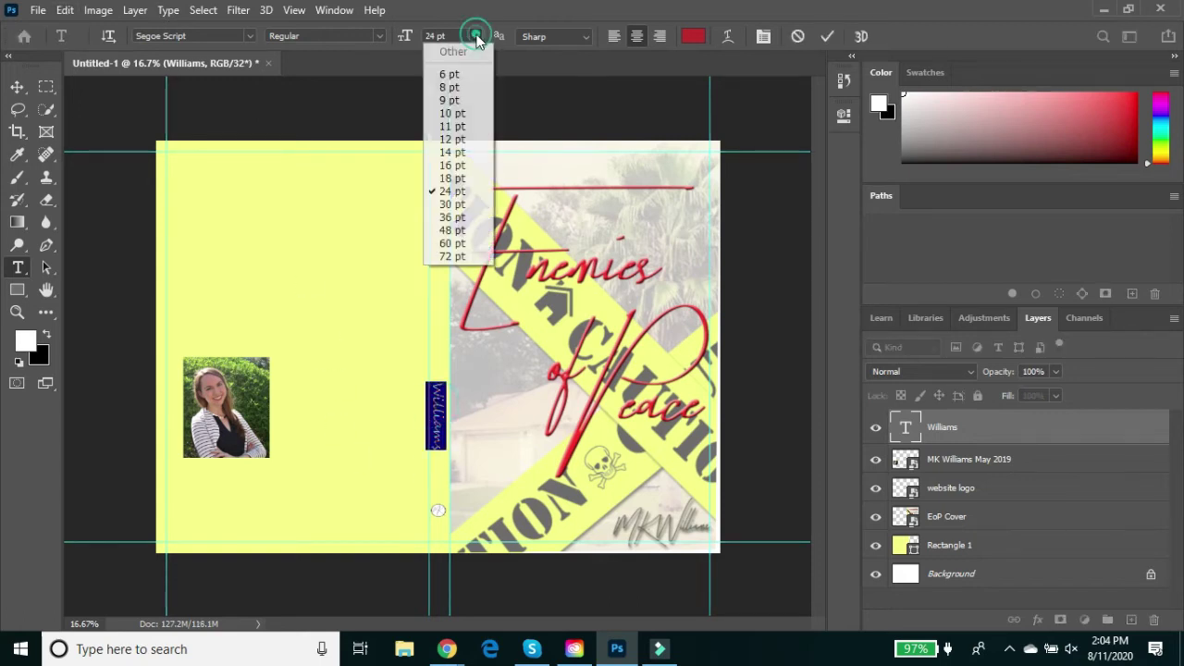
click(462, 185)
click(460, 174)
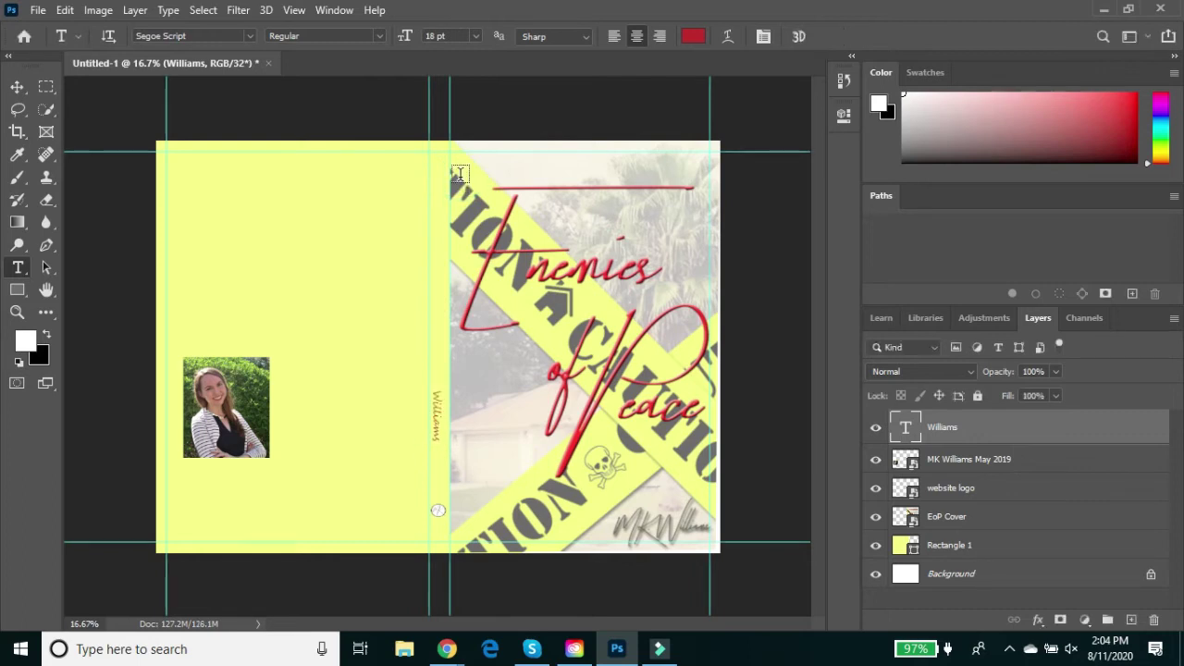
click(65, 10)
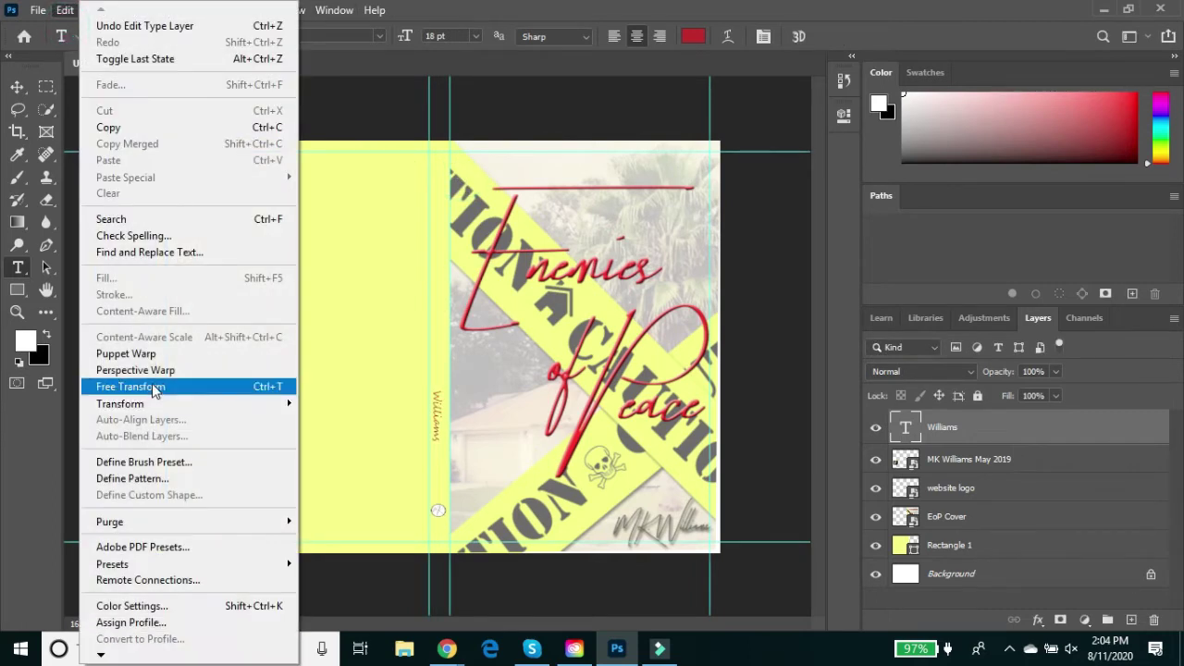
click(129, 386)
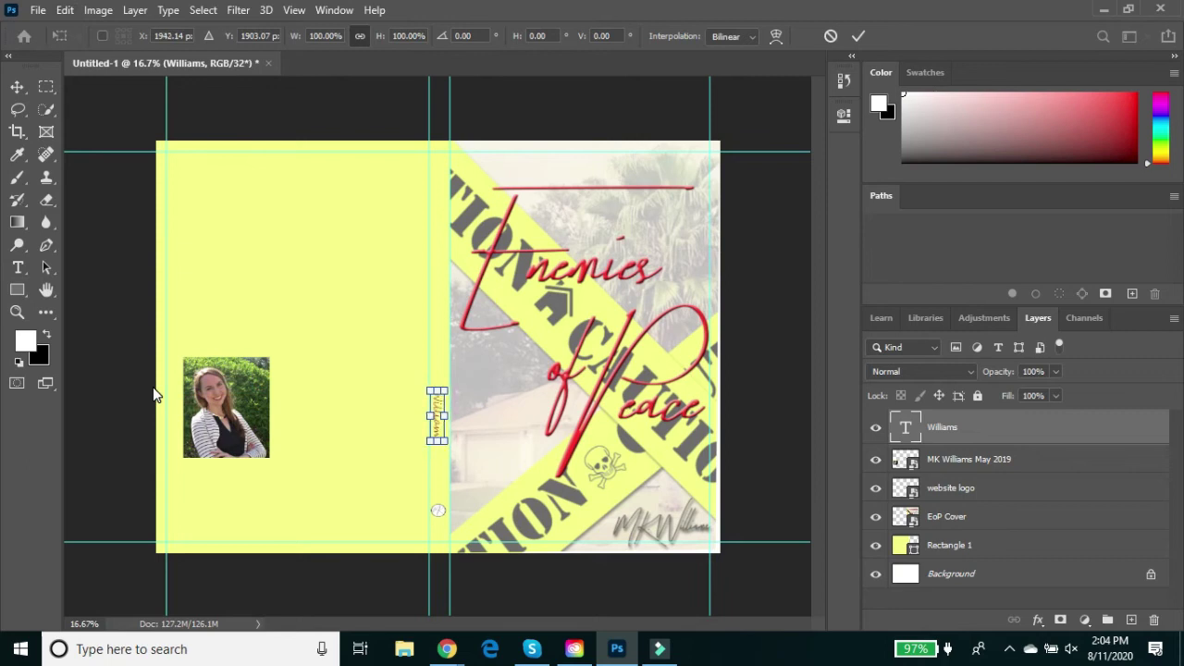
key(Return)
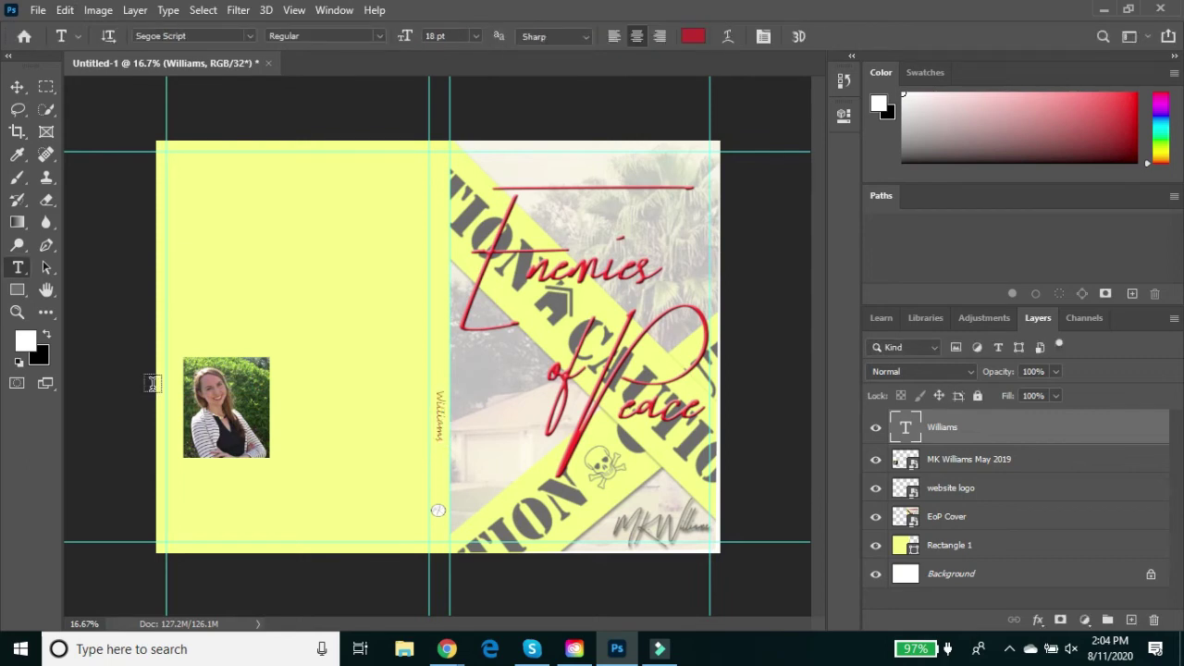
Add a drop shadow to the spine surname, switch it off, and make the text Bold.
click(135, 10)
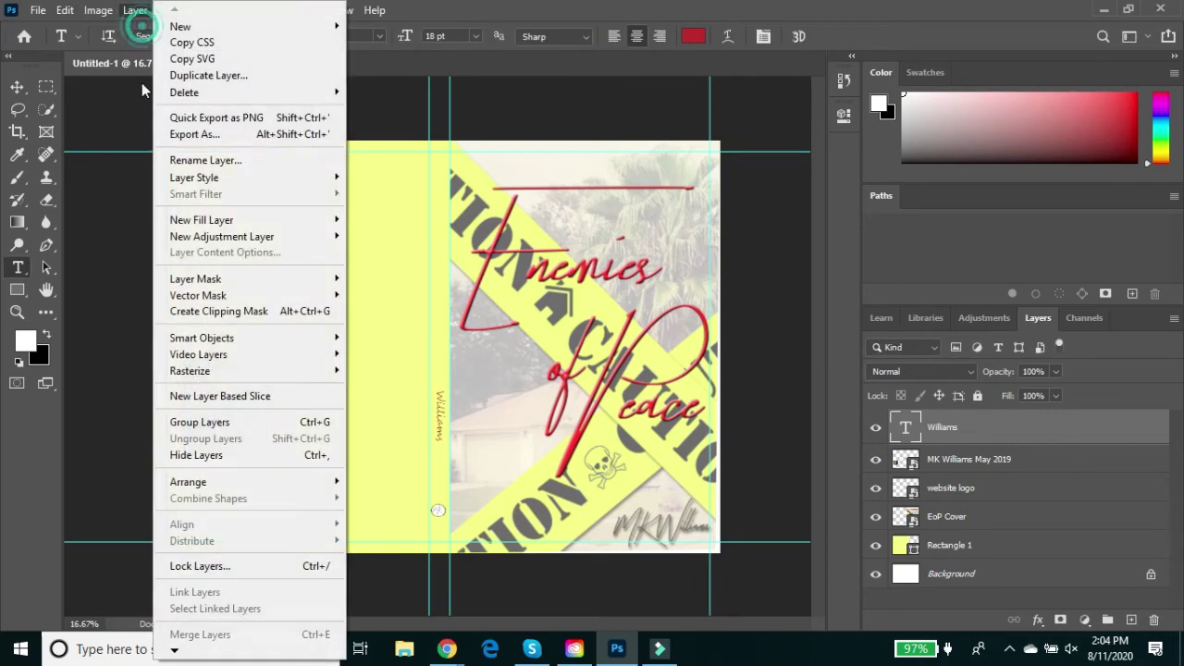
mouse_move(273, 183)
click(393, 351)
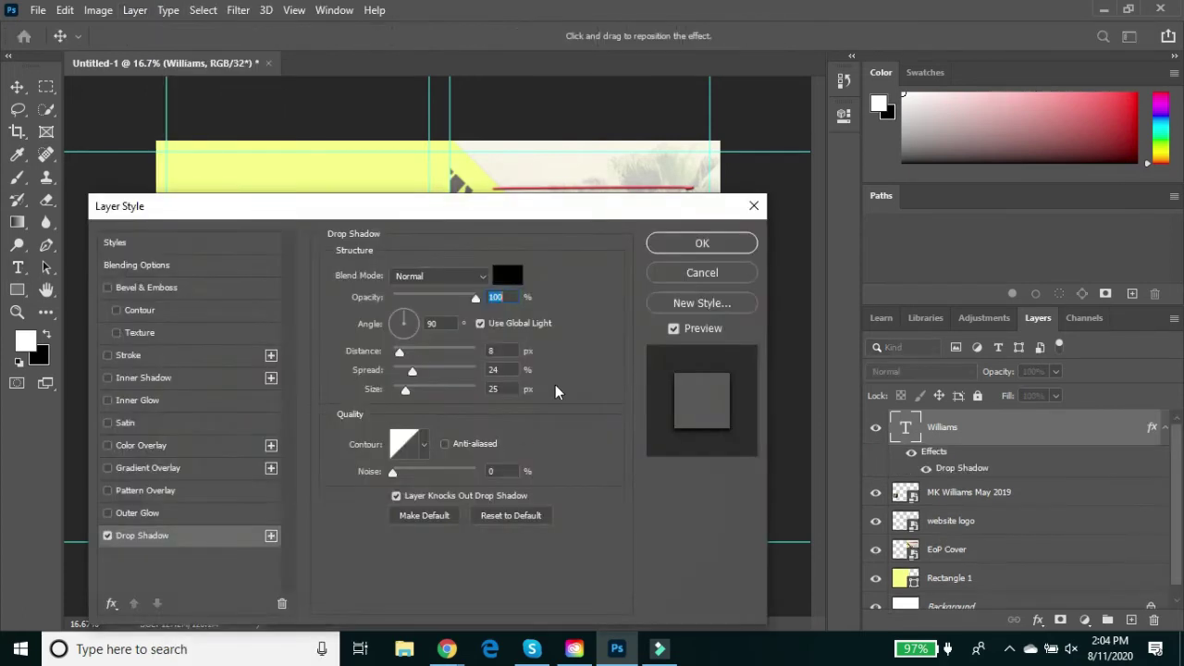
click(702, 243)
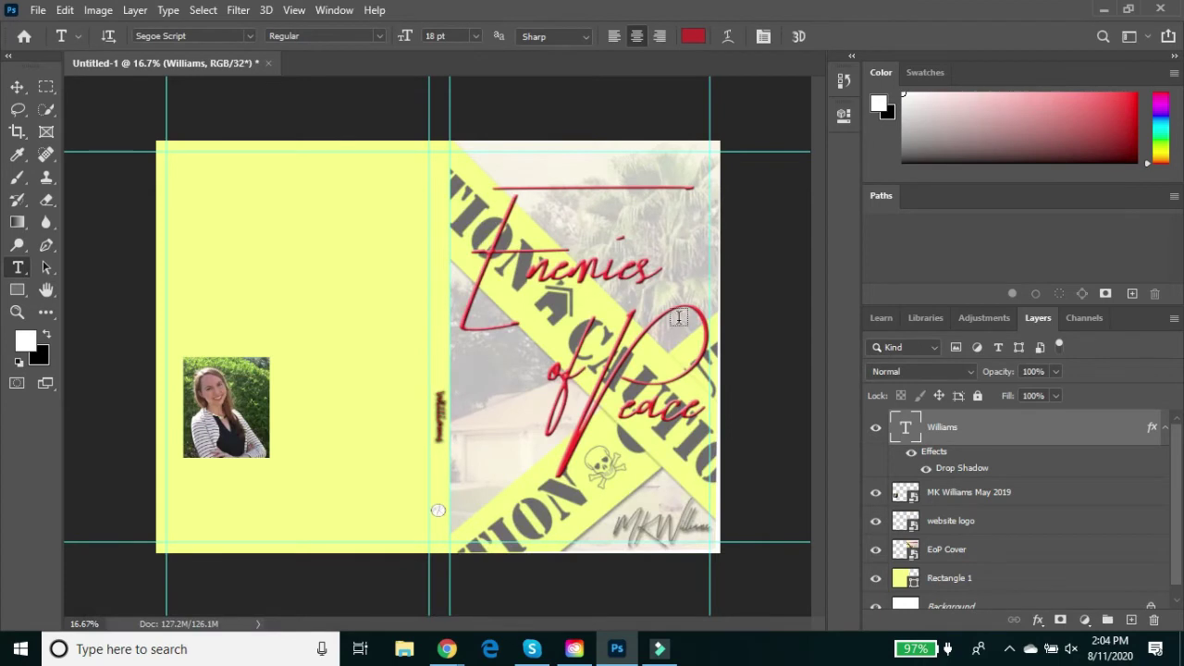
click(926, 469)
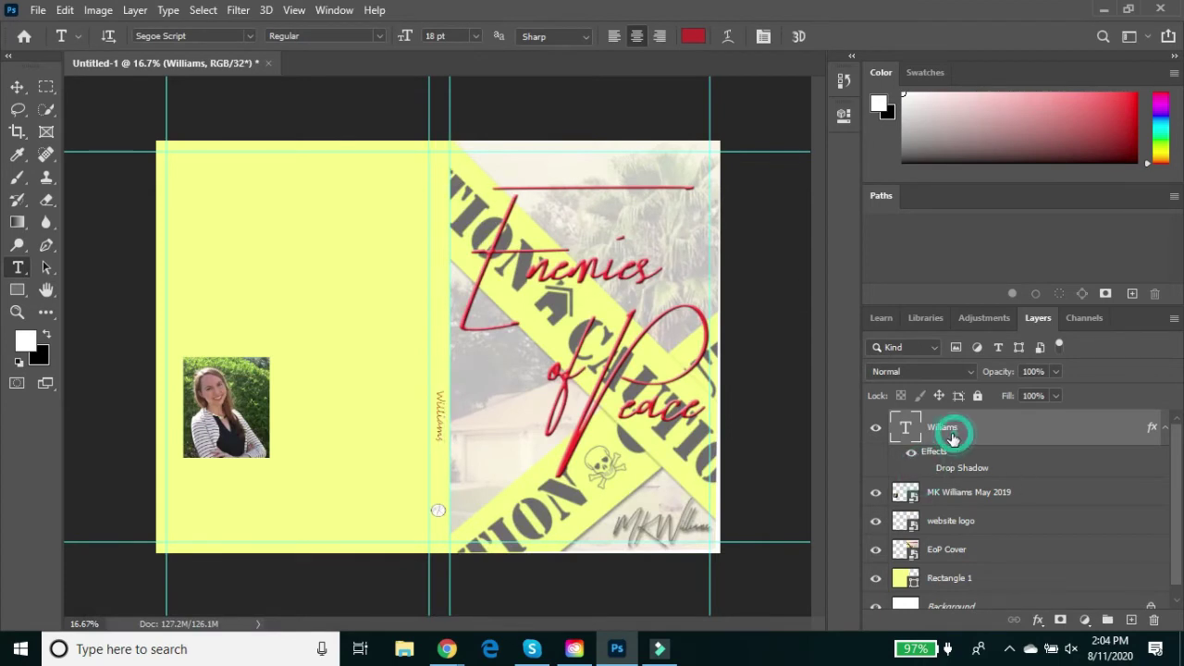
double_click(439, 416)
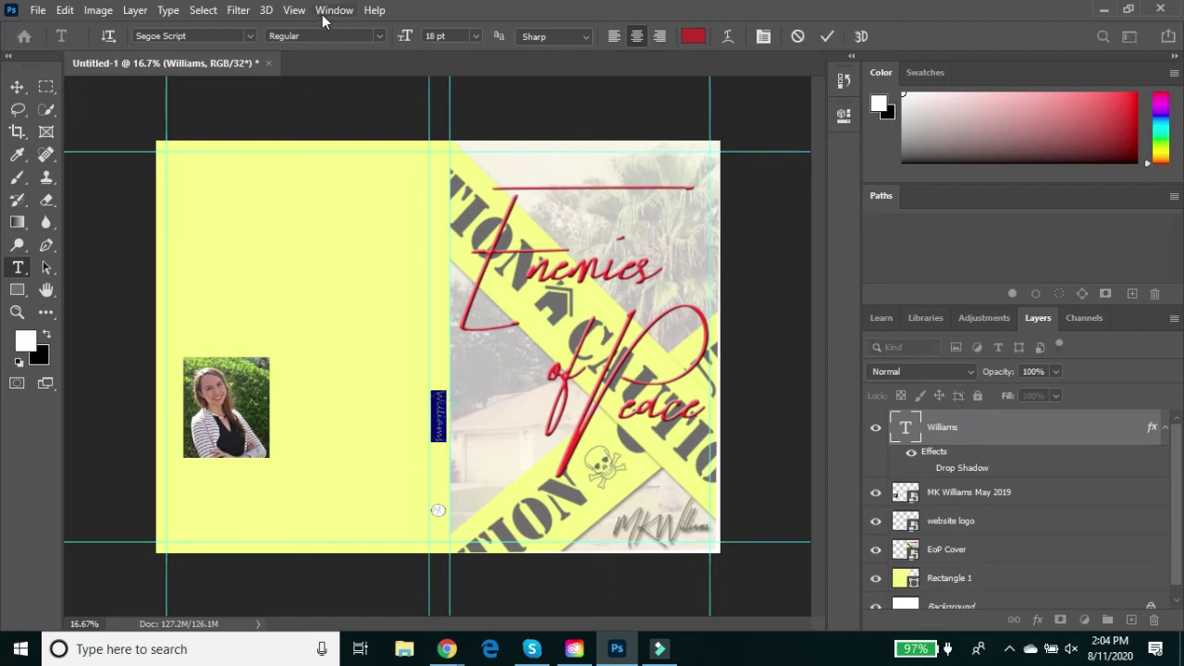
click(377, 37)
click(348, 62)
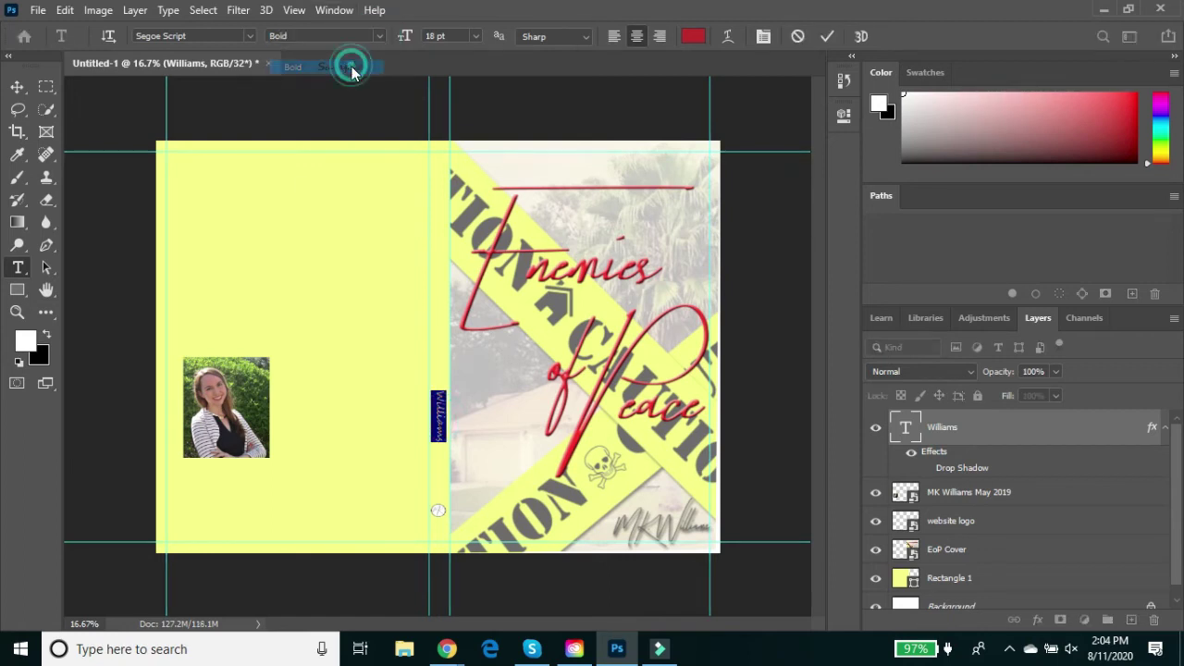
Duplicate the surname layer and move the copy up the spine.
click(876, 431)
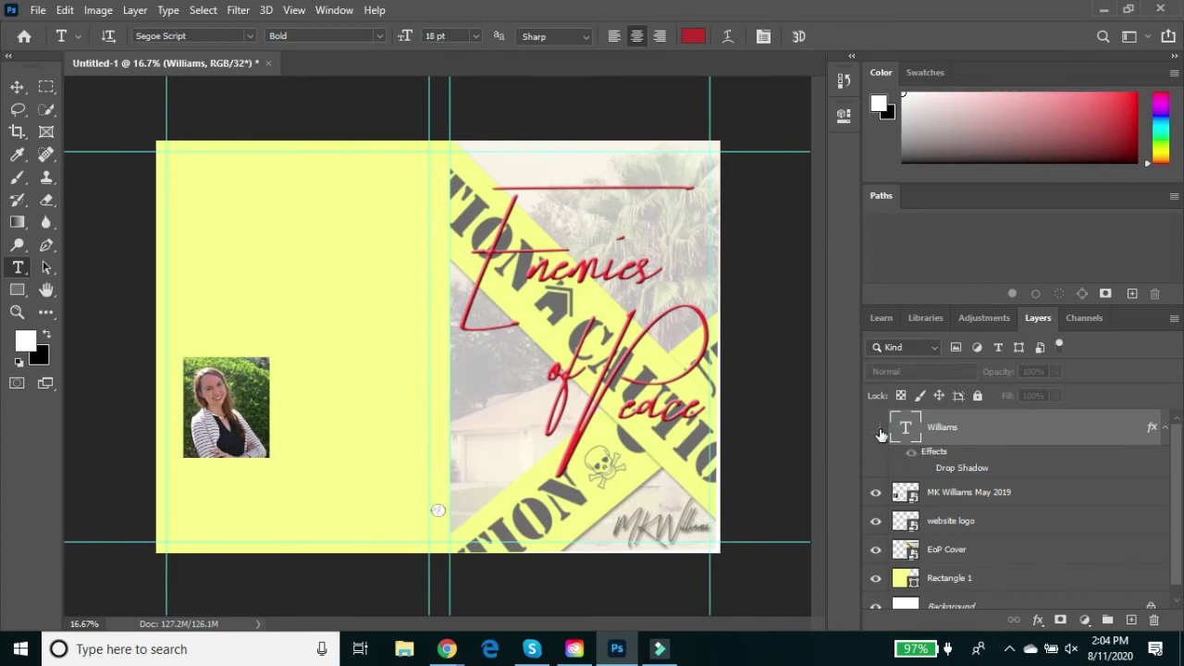
click(875, 431)
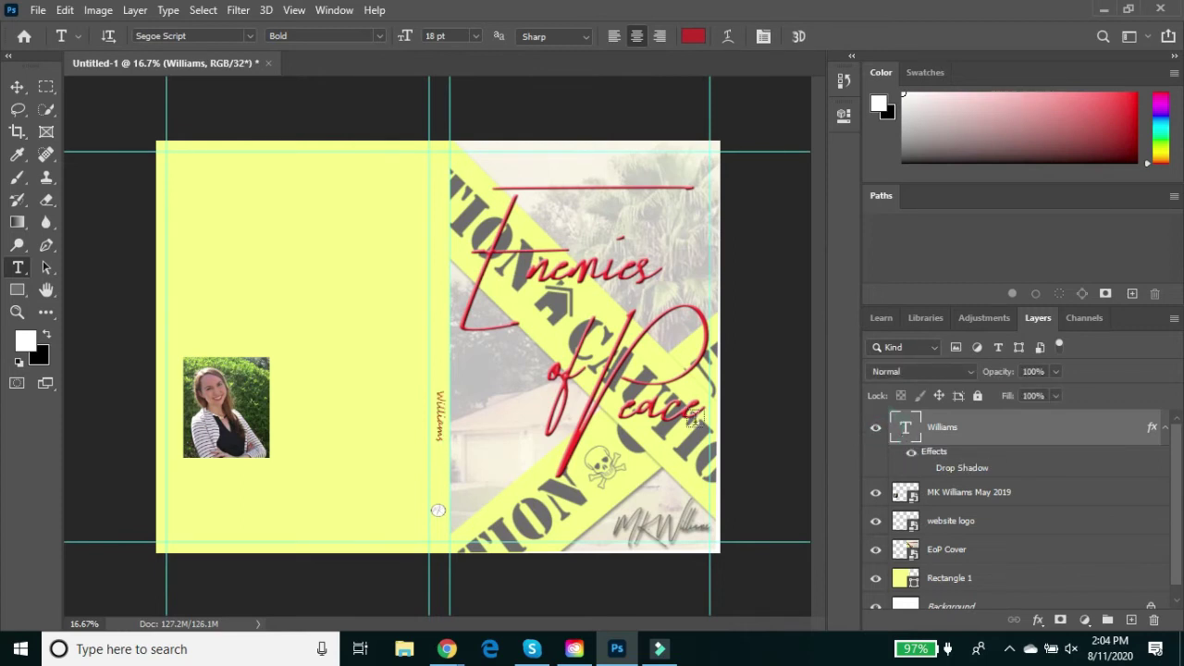
right_click(972, 431)
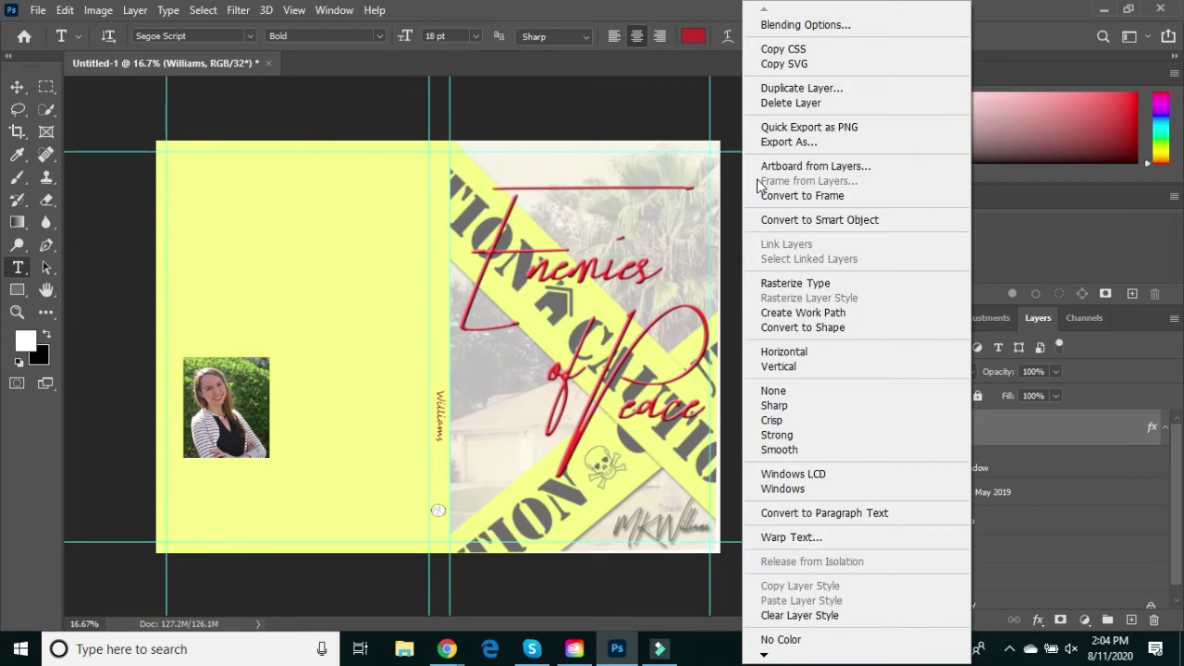
click(801, 87)
click(733, 167)
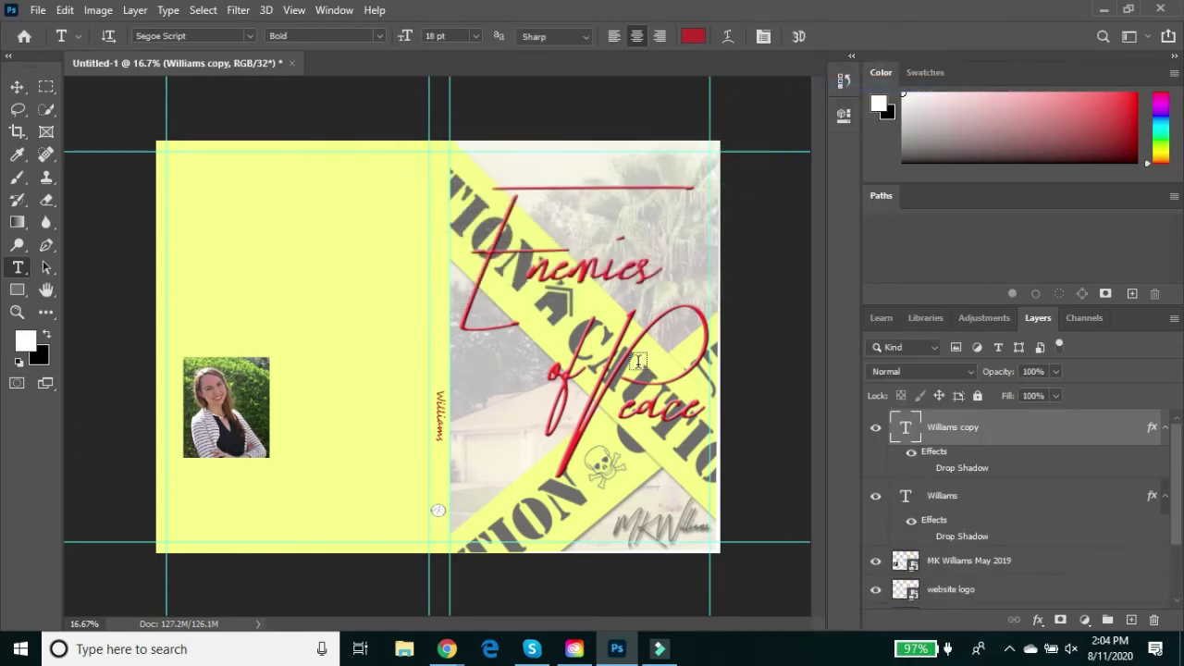
click(65, 10)
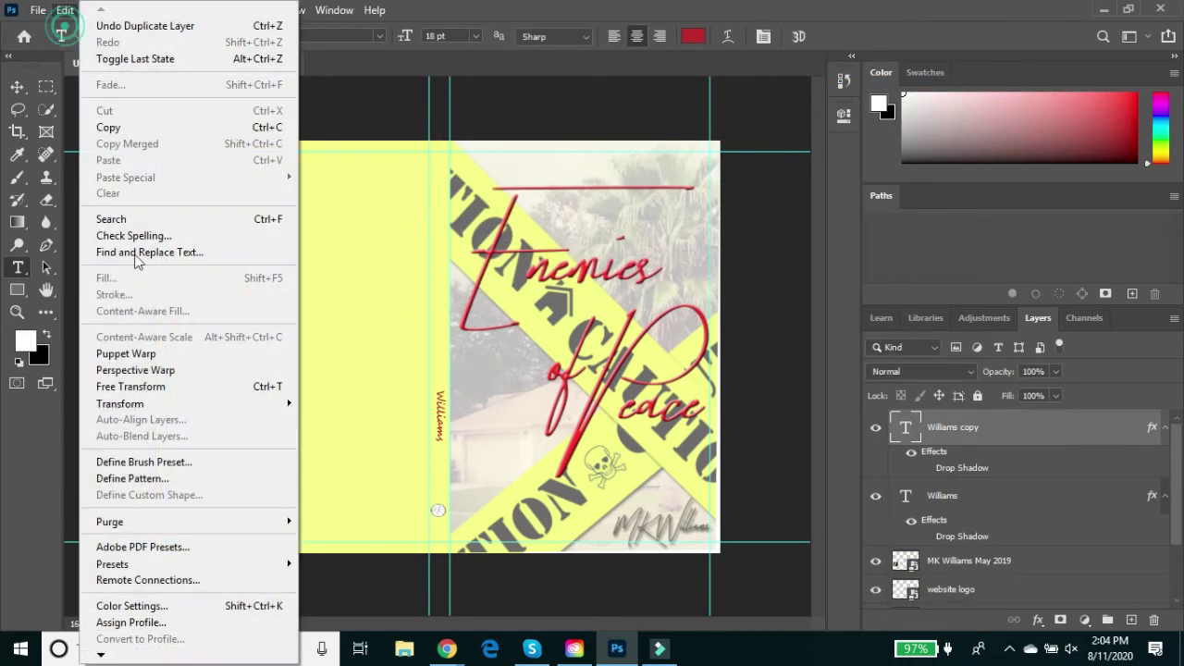
click(152, 384)
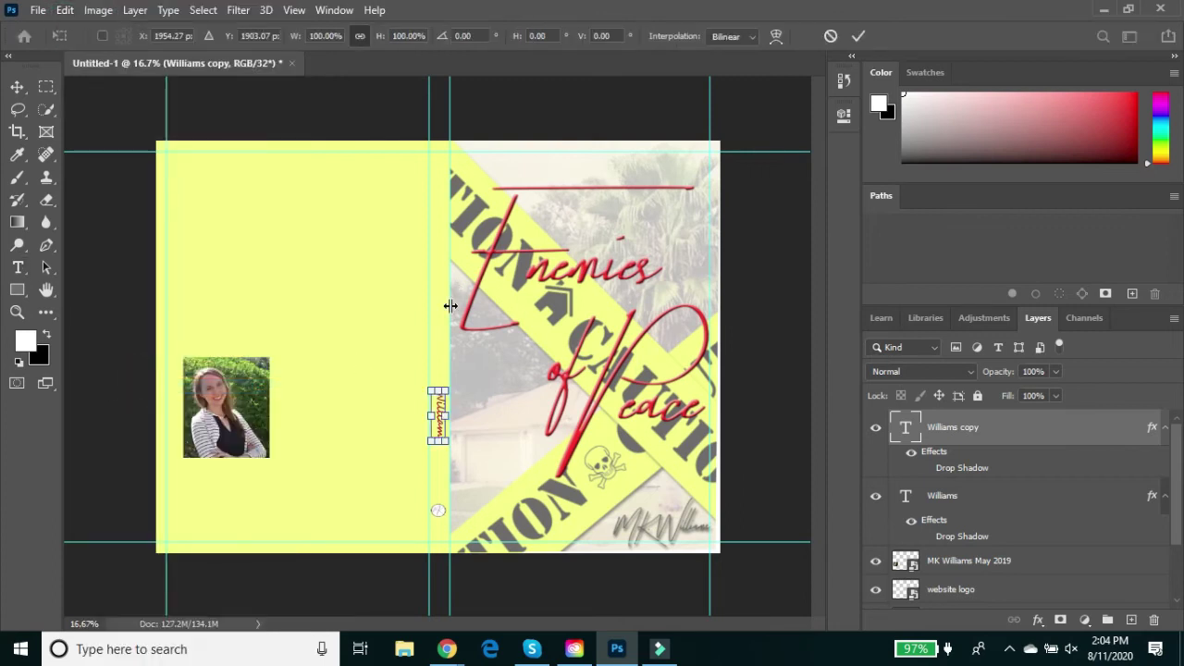
key(Up)
key(Up)
key(Up)
key(Up)
key(Up)
key(Up)
key(Up)
key(Up)
key(Up)
key(Up)
key(Up)
key(Up)
key(Up)
key(Up)
key(Up)
key(Up)
key(Up)
key(Up)
key(Up)
key(Up)
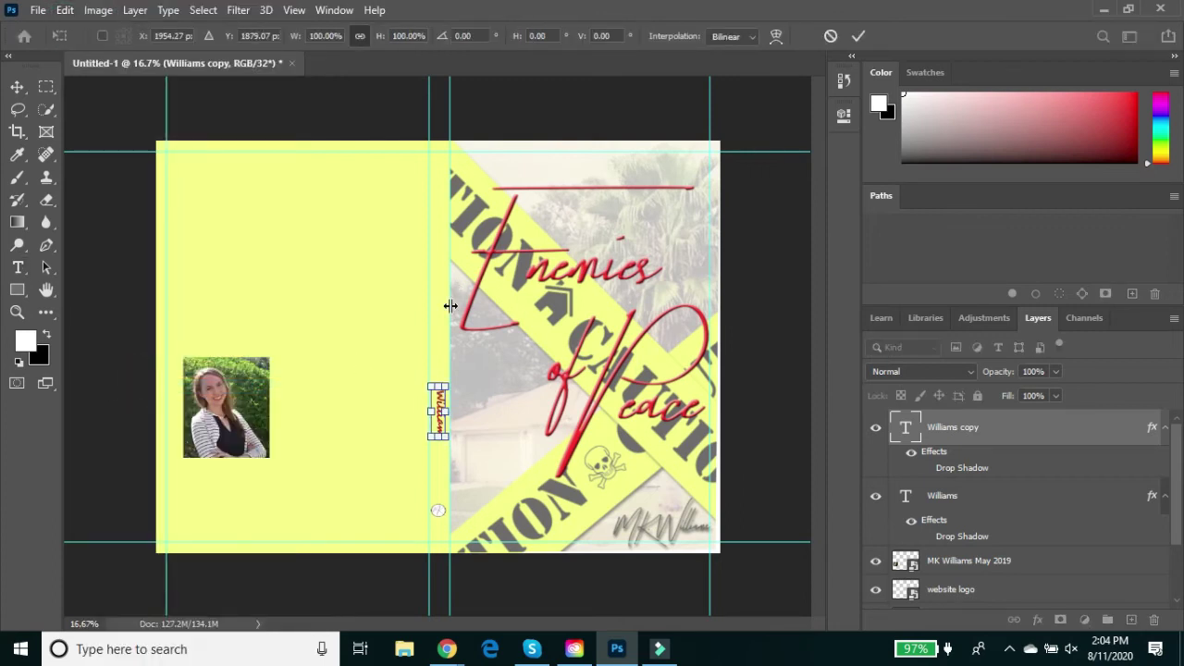
drag(439, 395, 442, 205)
Retype the duplicated spine text as 'Enemies of Peace'.
double_click(441, 206)
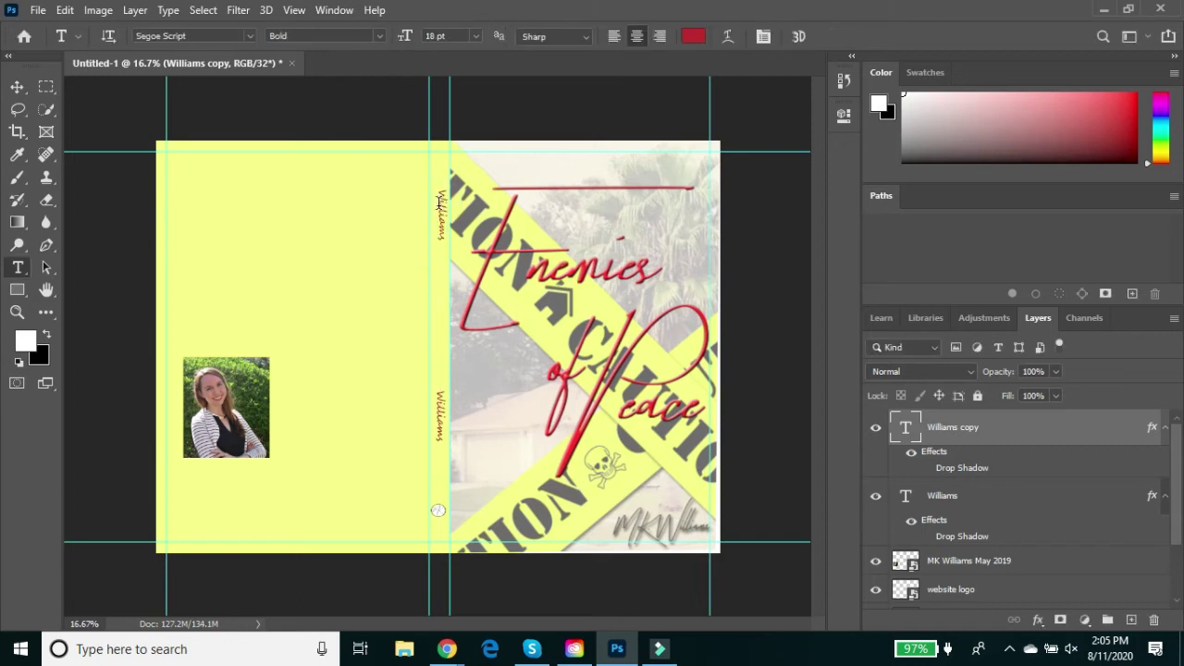
key(ctrl+a)
text(Enemies of Peace)
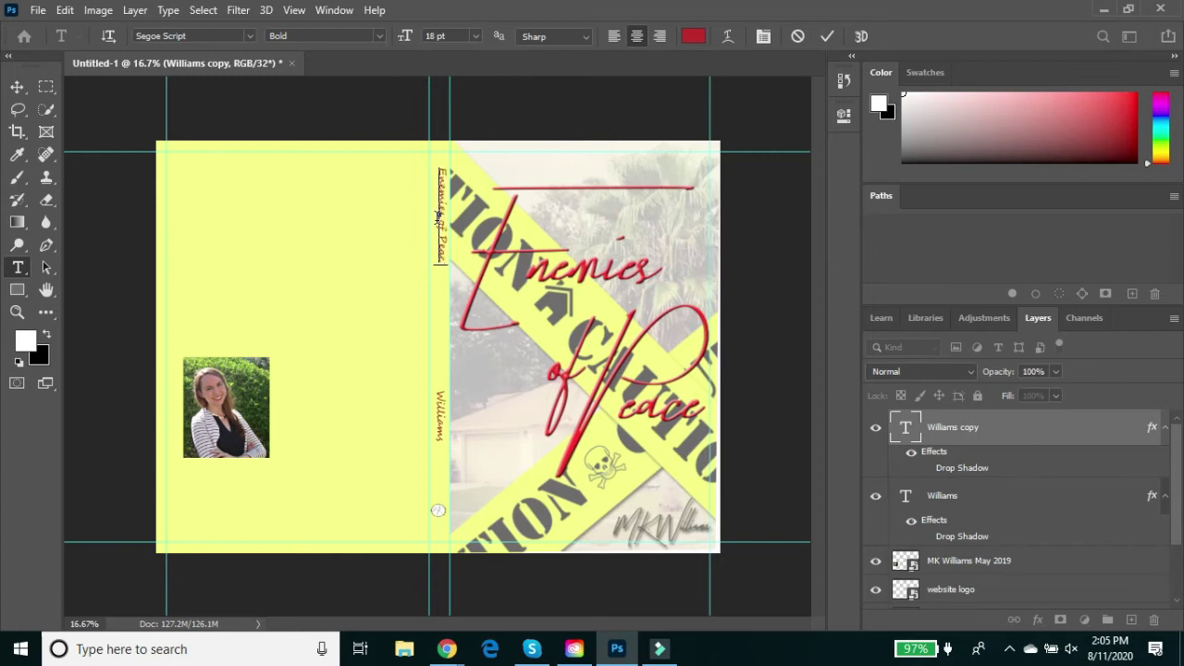
click(1052, 431)
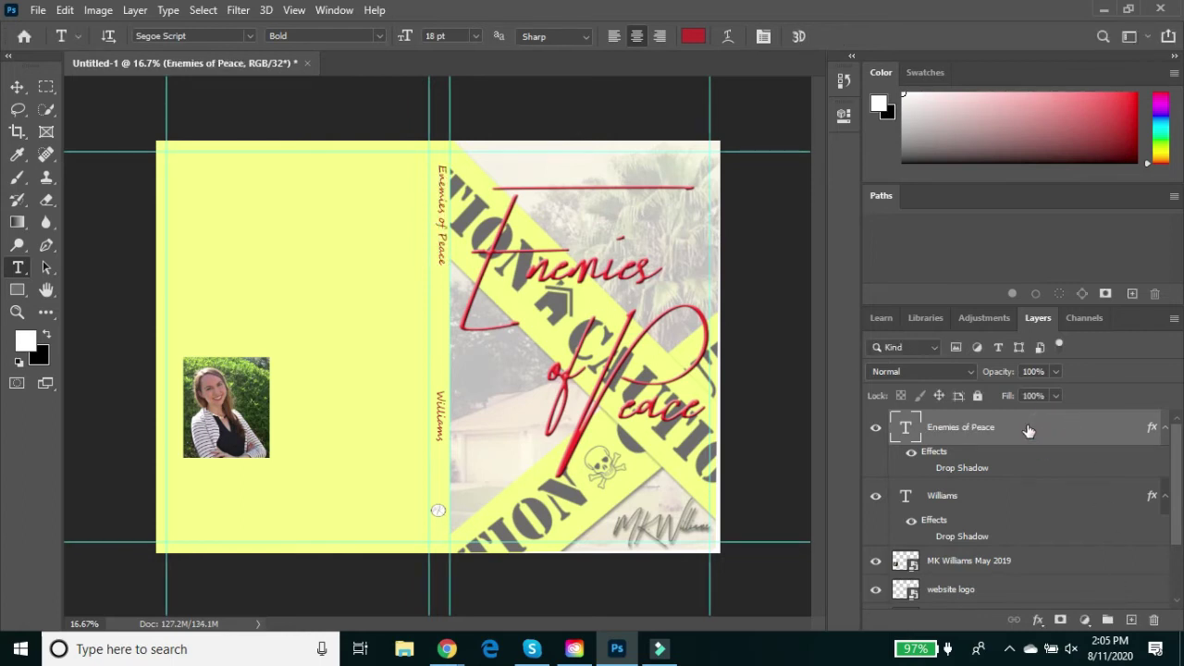
Adjust the spine title's position, nudging it slightly left.
click(65, 9)
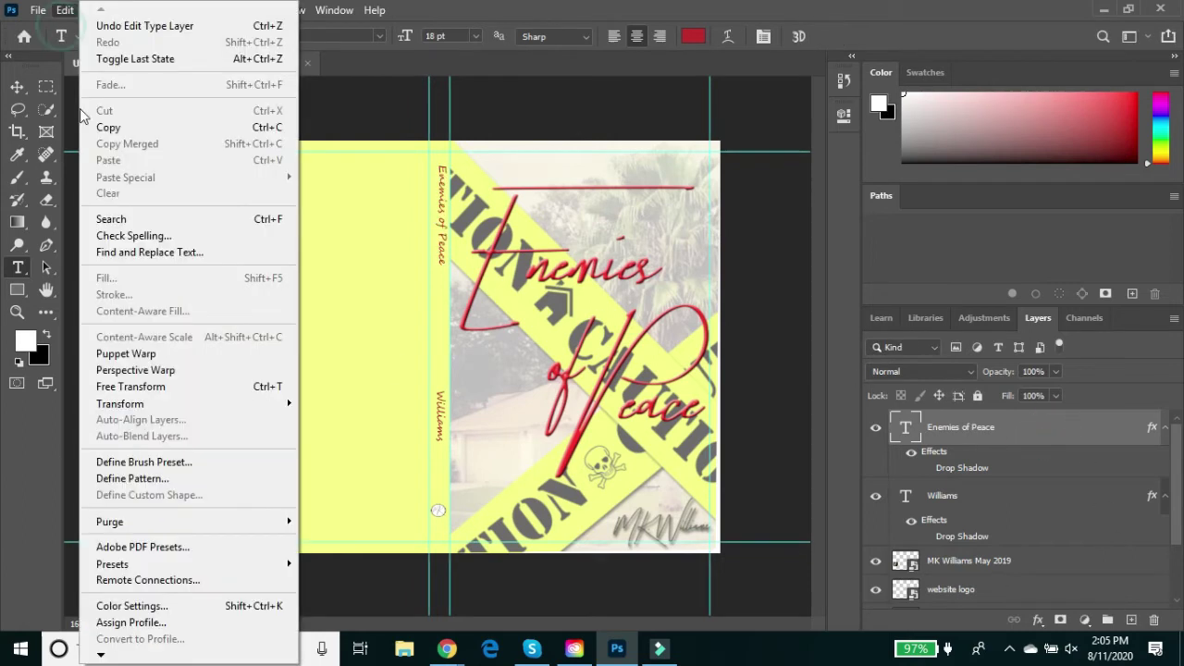
click(139, 394)
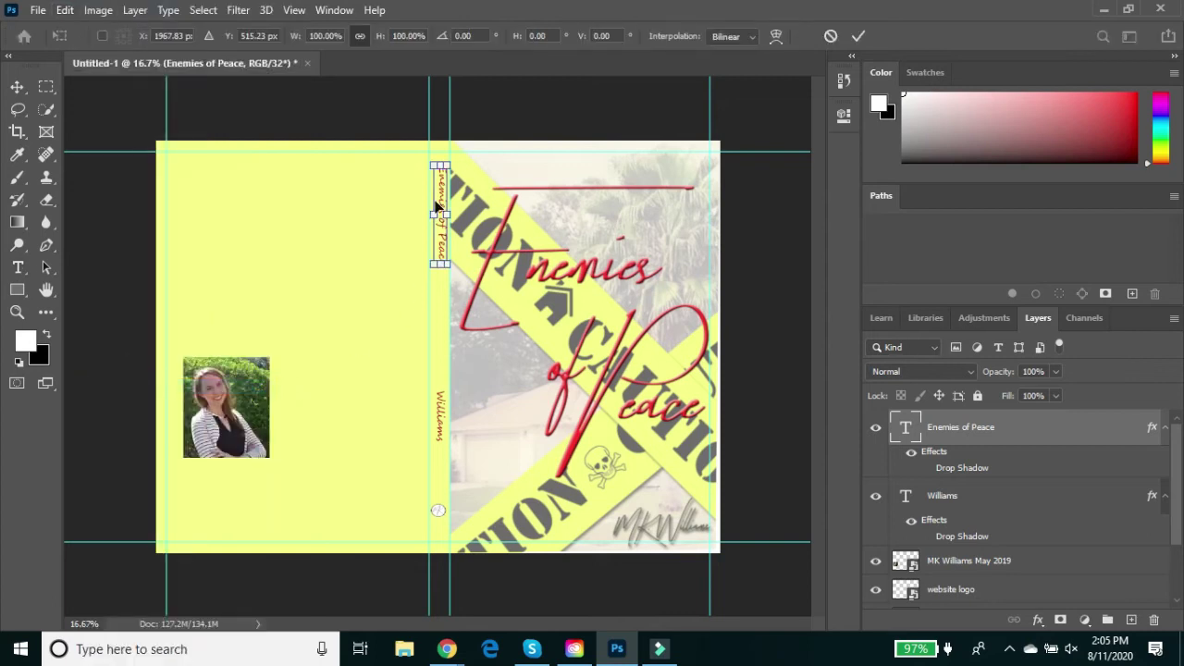
drag(439, 201, 438, 233)
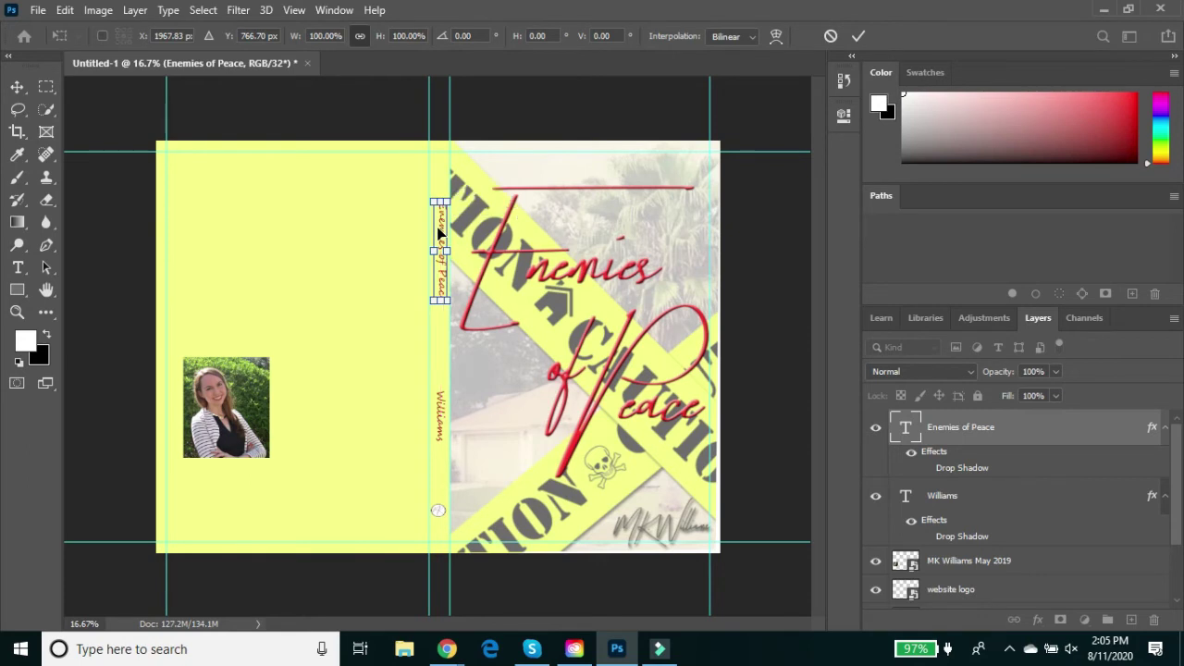
key(ctrl+z)
key(Return)
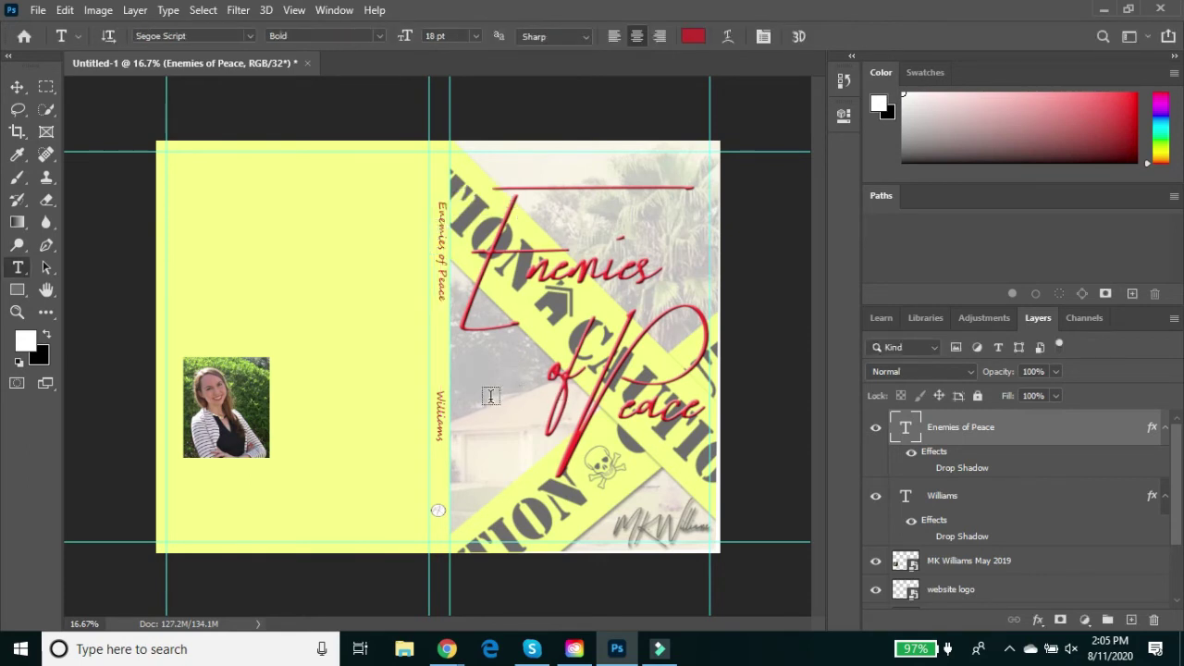
click(65, 9)
click(151, 383)
key(Left)
key(Left)
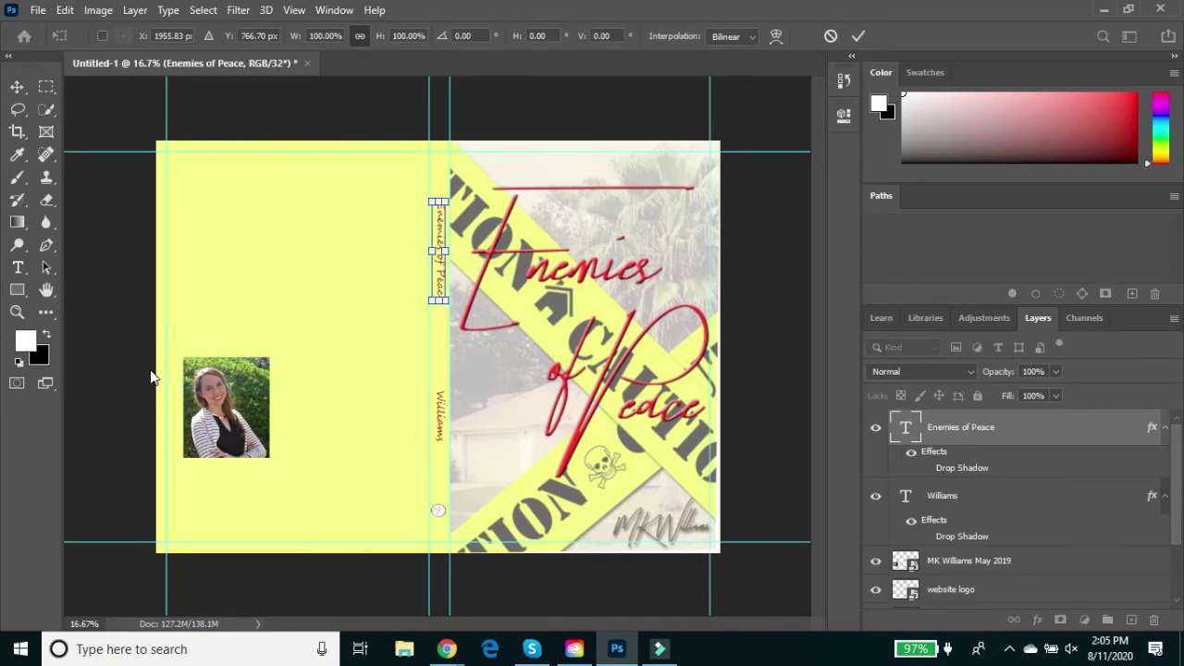
key(Return)
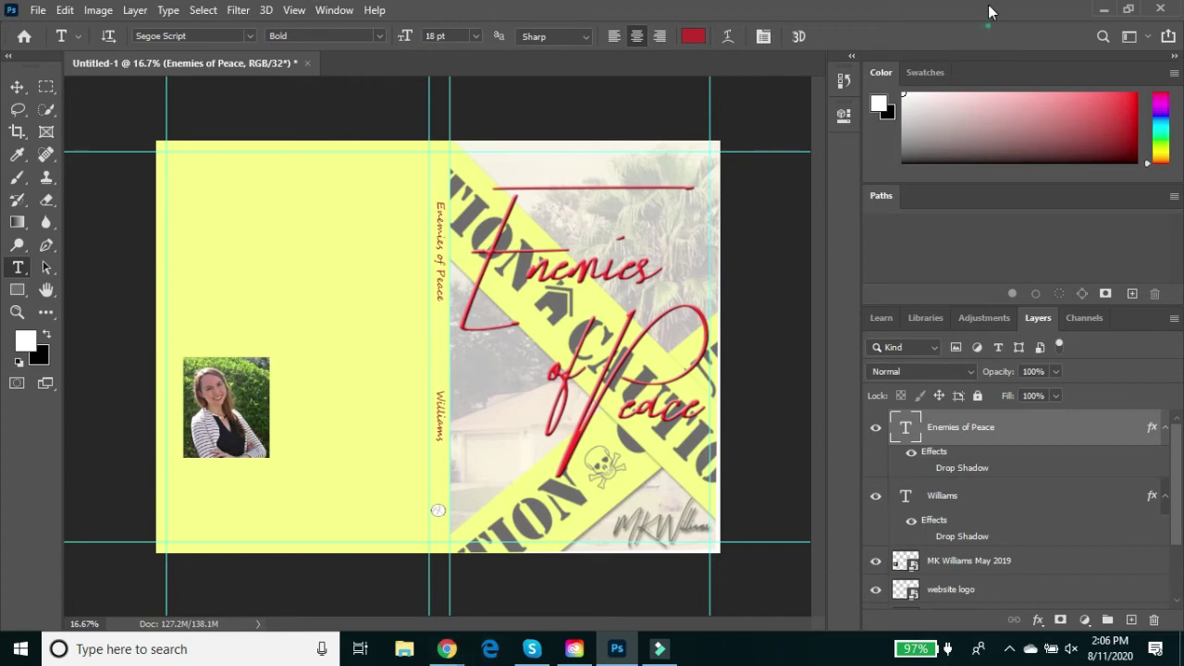
Paste the blurb as a new text line on the back cover.
click(192, 205)
key(ctrl+v)
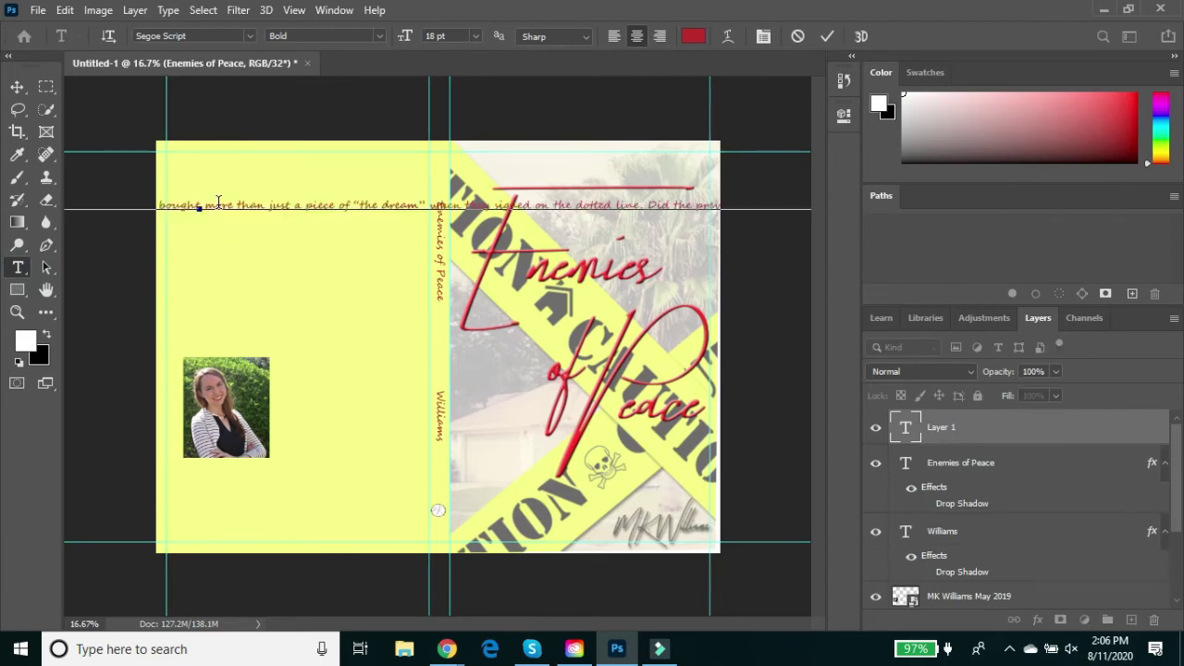
key(ctrl+a)
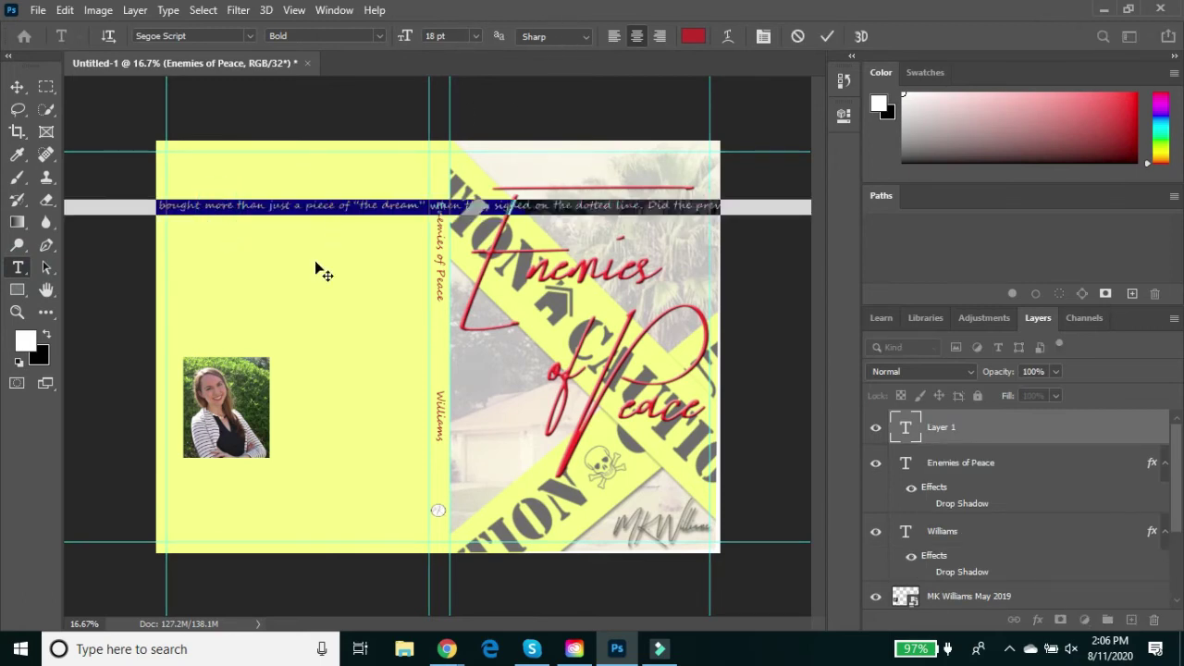
drag(316, 270, 429, 197)
drag(223, 246, 105, 251)
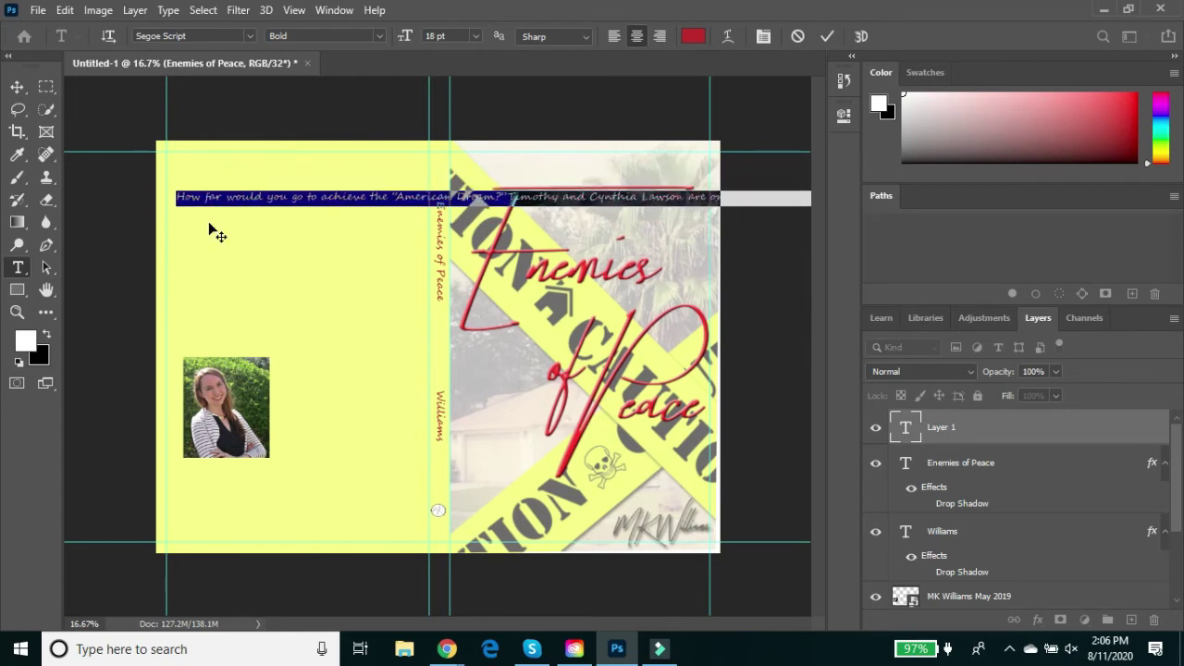
Change the blurb font to Tahoma and move it to the back cover's left.
click(301, 201)
triple_click(309, 200)
click(250, 35)
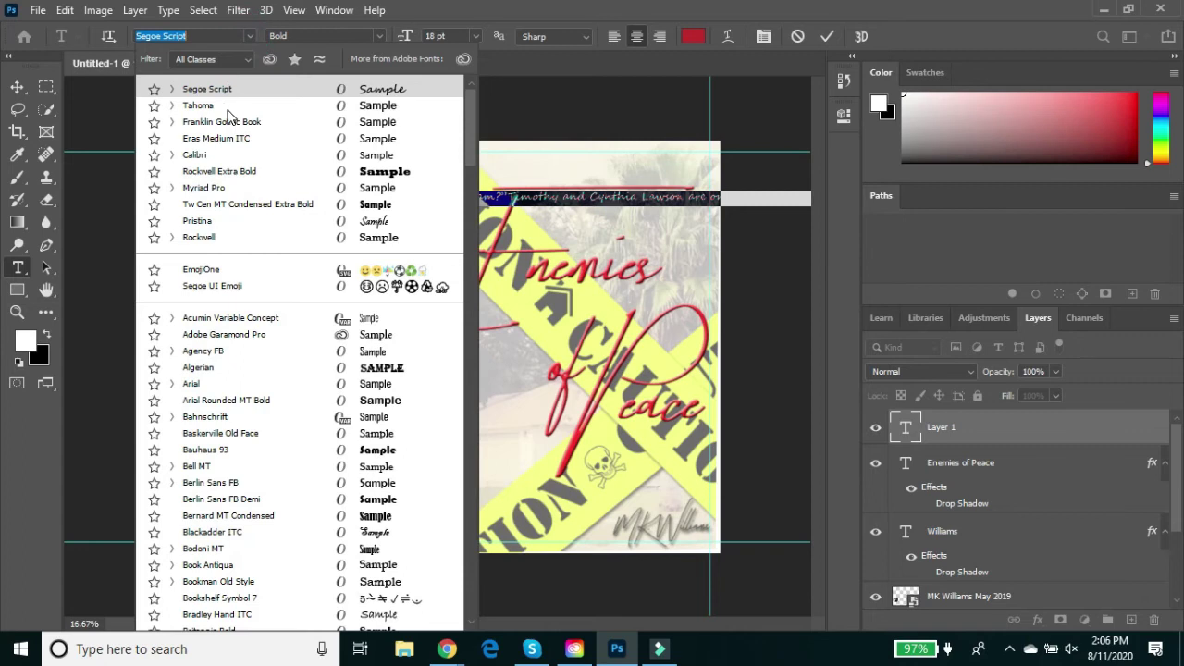
click(185, 109)
drag(346, 256, 252, 248)
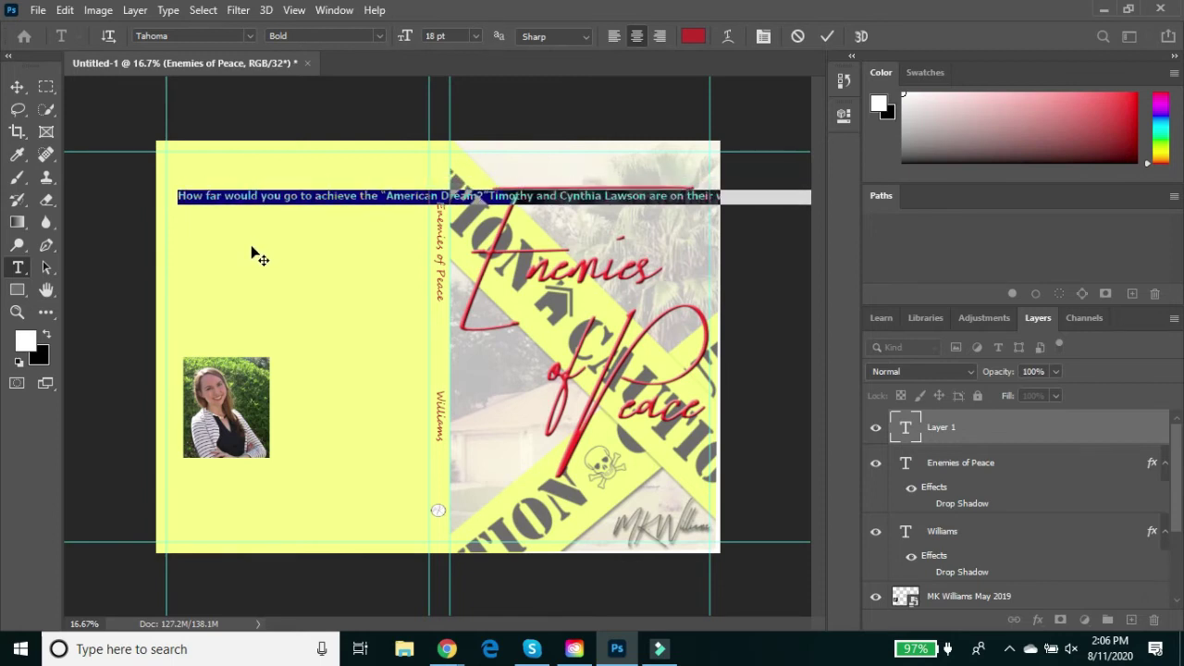
Set the blurb to 16 pt and shift it back to the back cover's left side.
click(382, 196)
triple_click(367, 198)
click(475, 36)
click(453, 159)
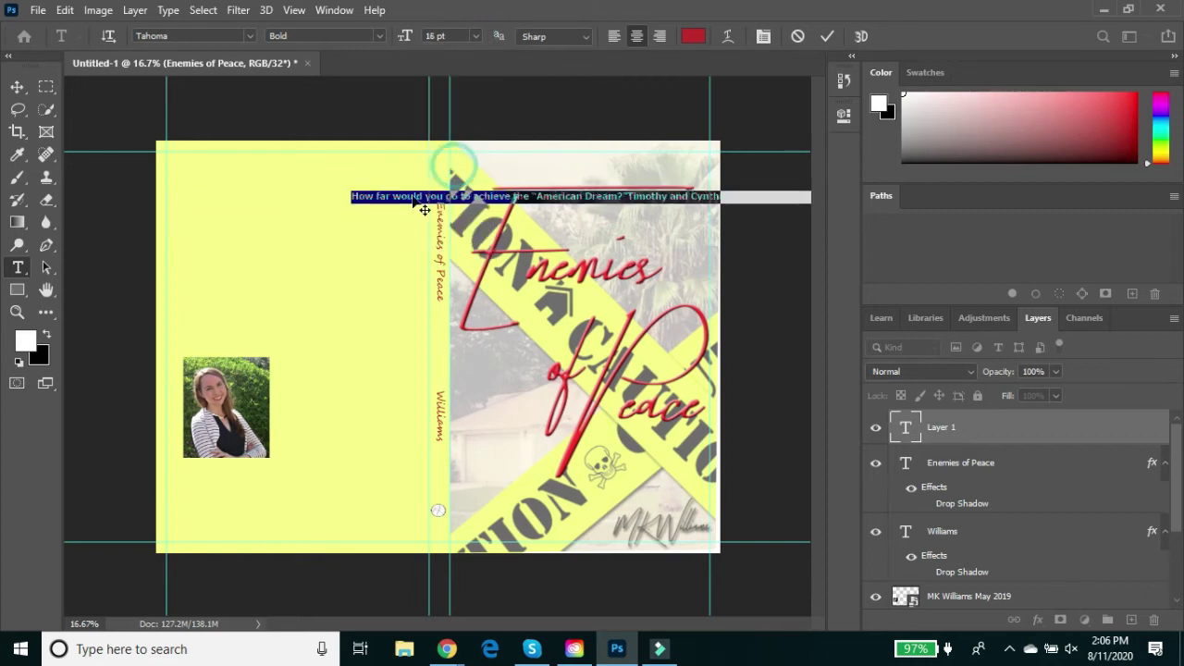
drag(385, 228, 223, 232)
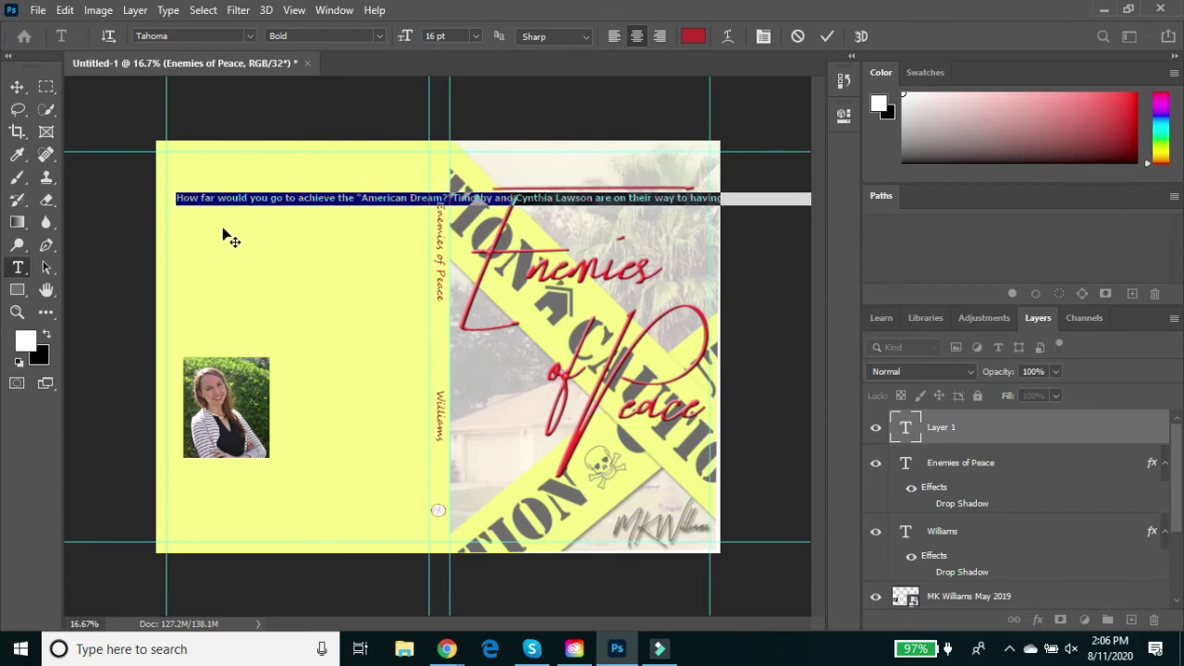
Break the first blurb paragraph into lines after cul-du-sac, everything, realize that they and the dream.
click(316, 198)
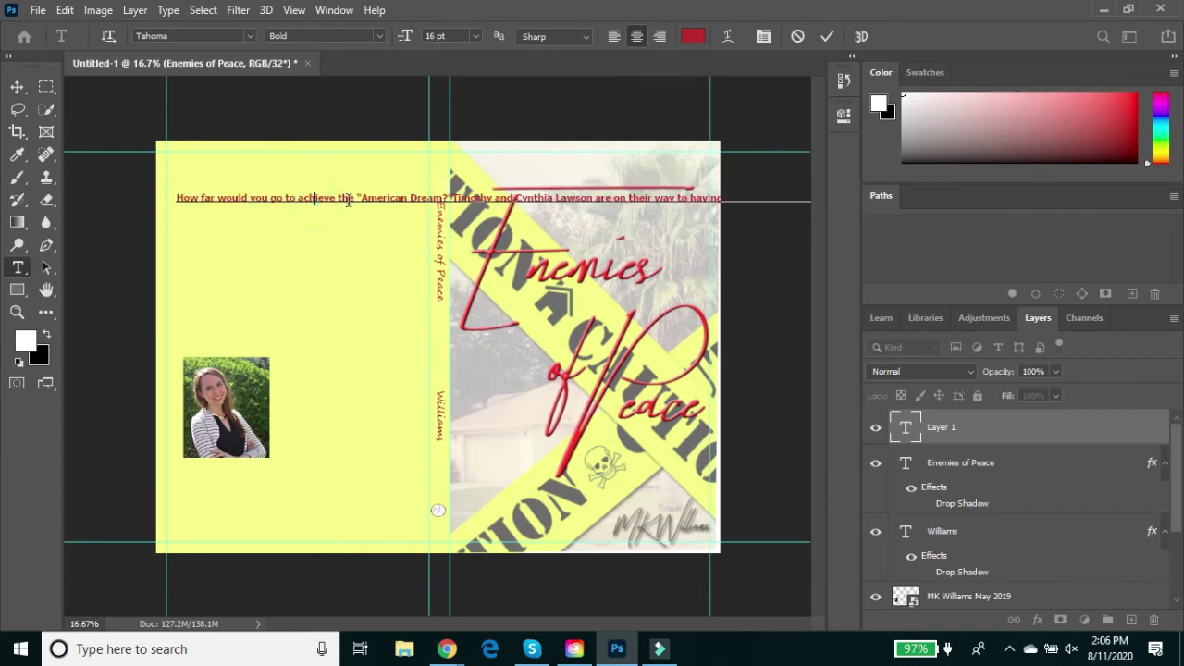
click(411, 198)
key(Return)
click(405, 222)
key(Return)
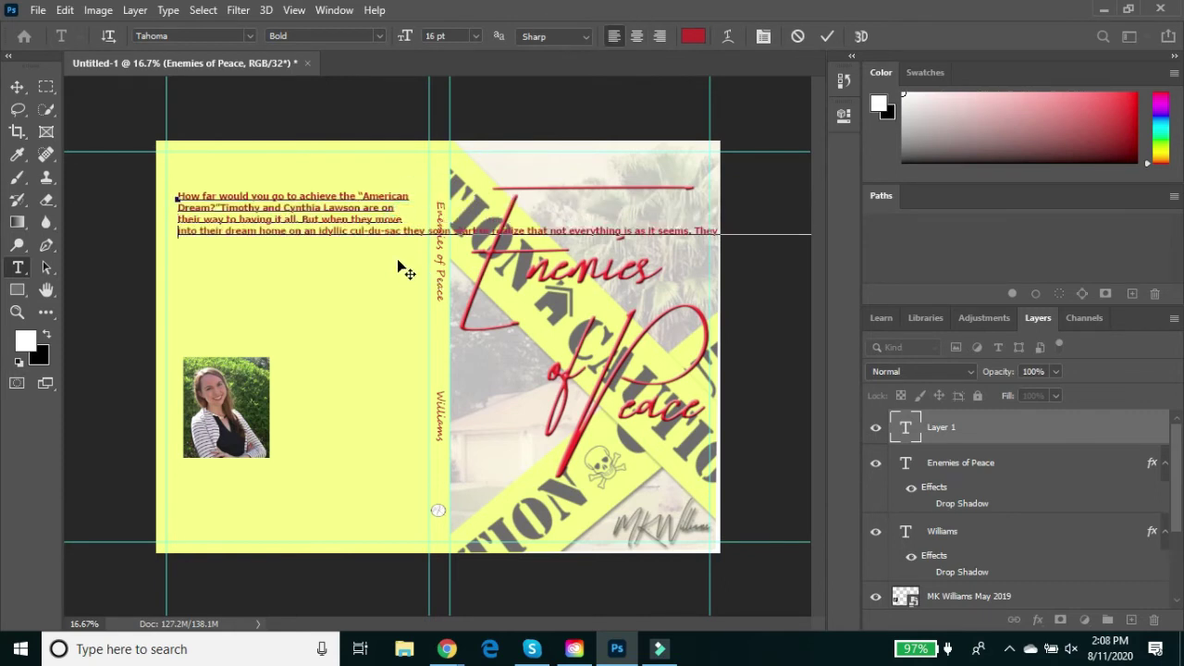
click(404, 230)
key(Return)
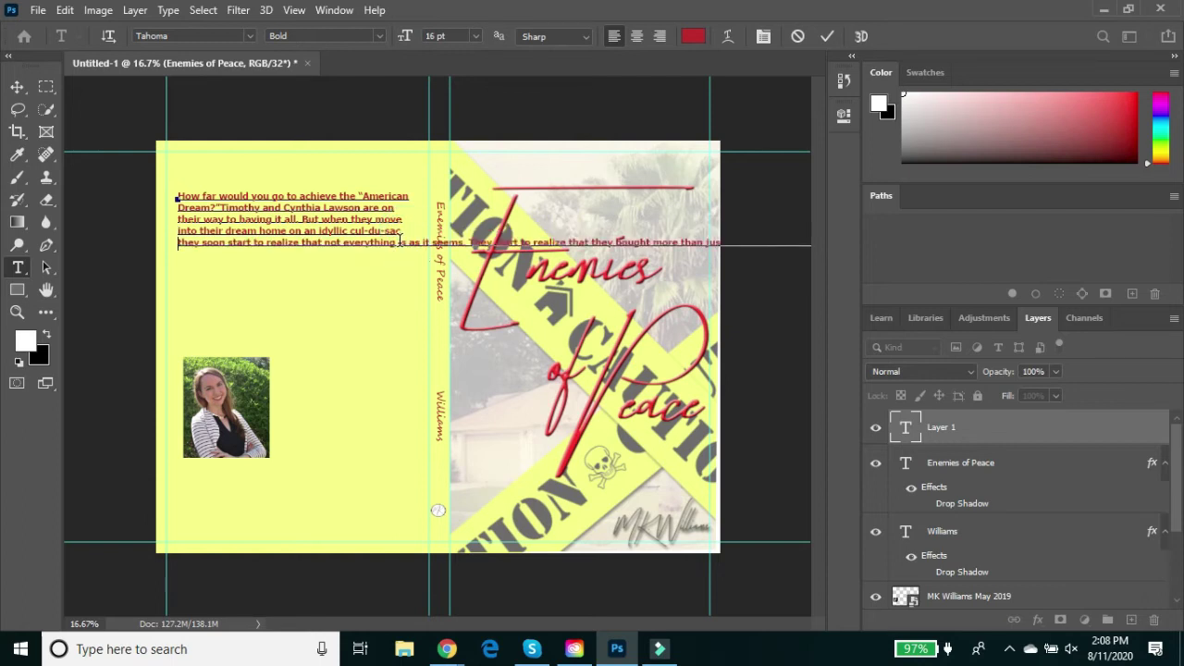
click(400, 241)
key(Return)
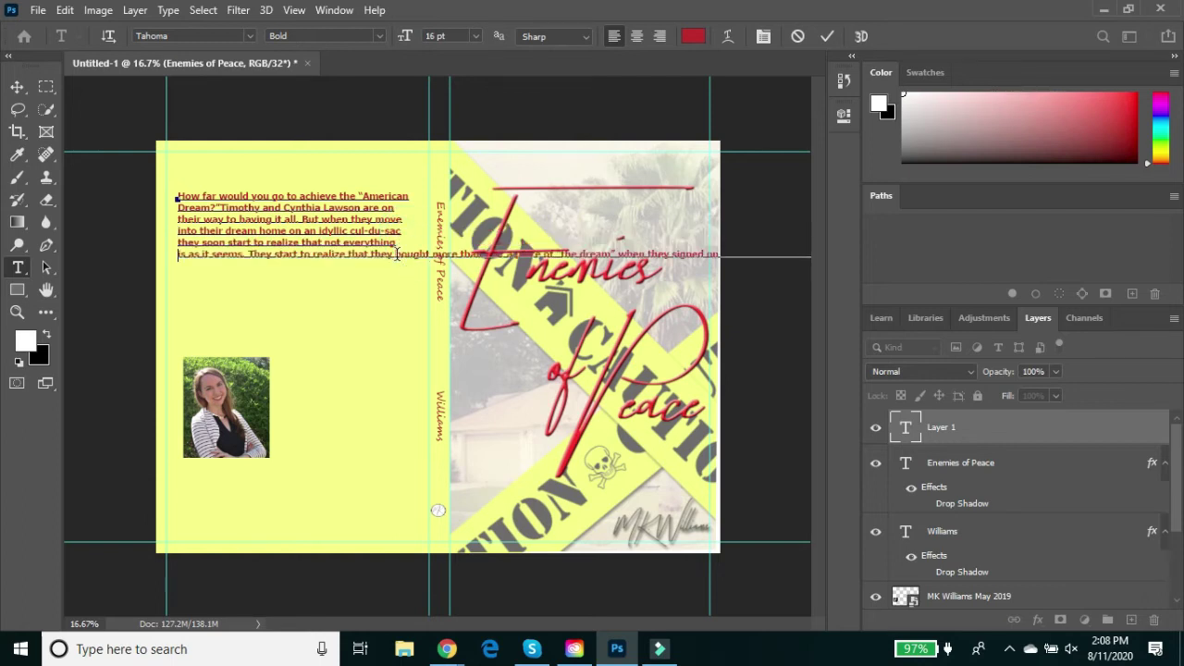
click(397, 254)
key(Return)
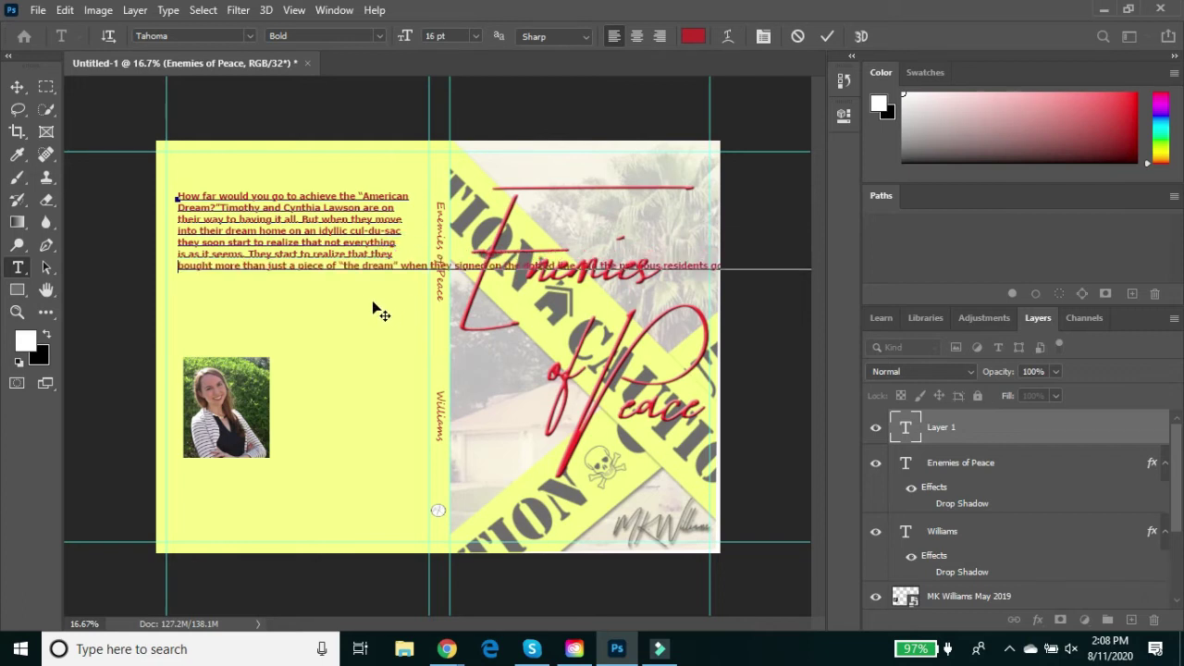
click(352, 266)
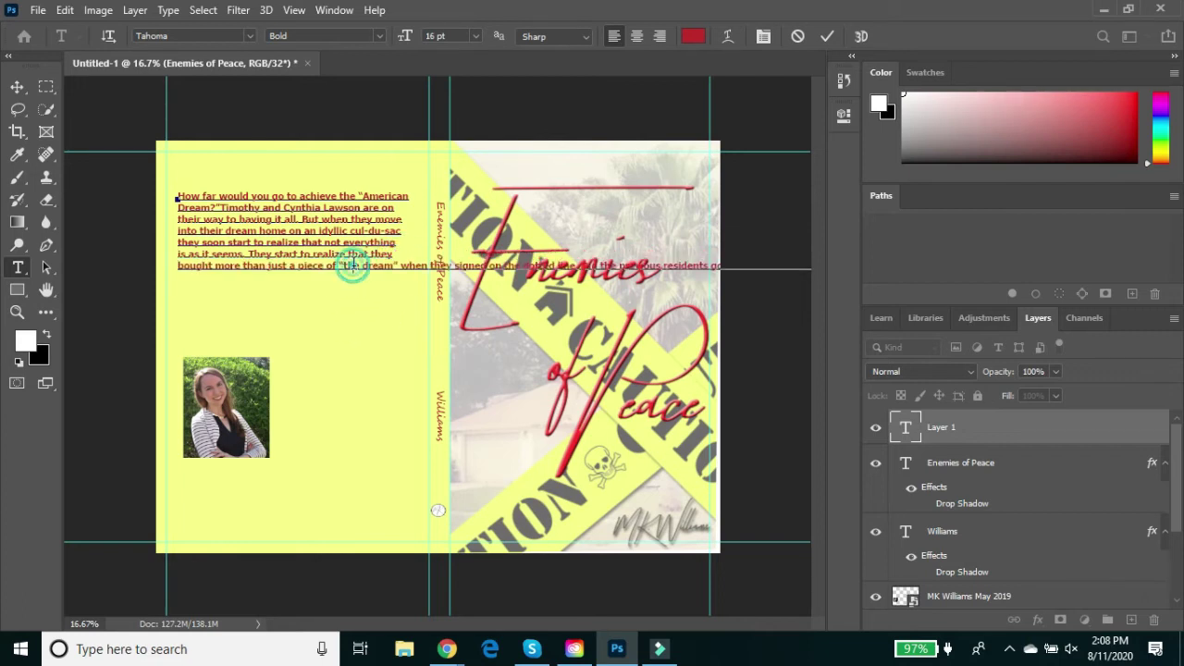
click(398, 266)
key(Return)
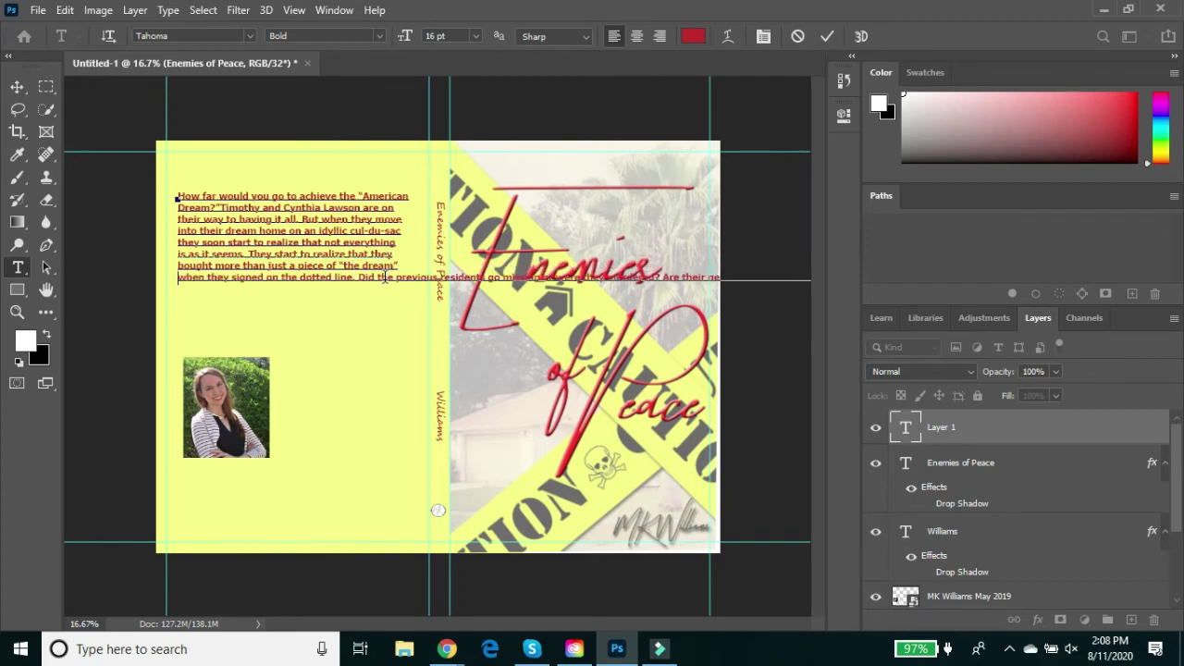
Start a new paragraph at 'Did the previous residents' and set the final sentence apart.
click(360, 276)
key(Return)
key(Return)
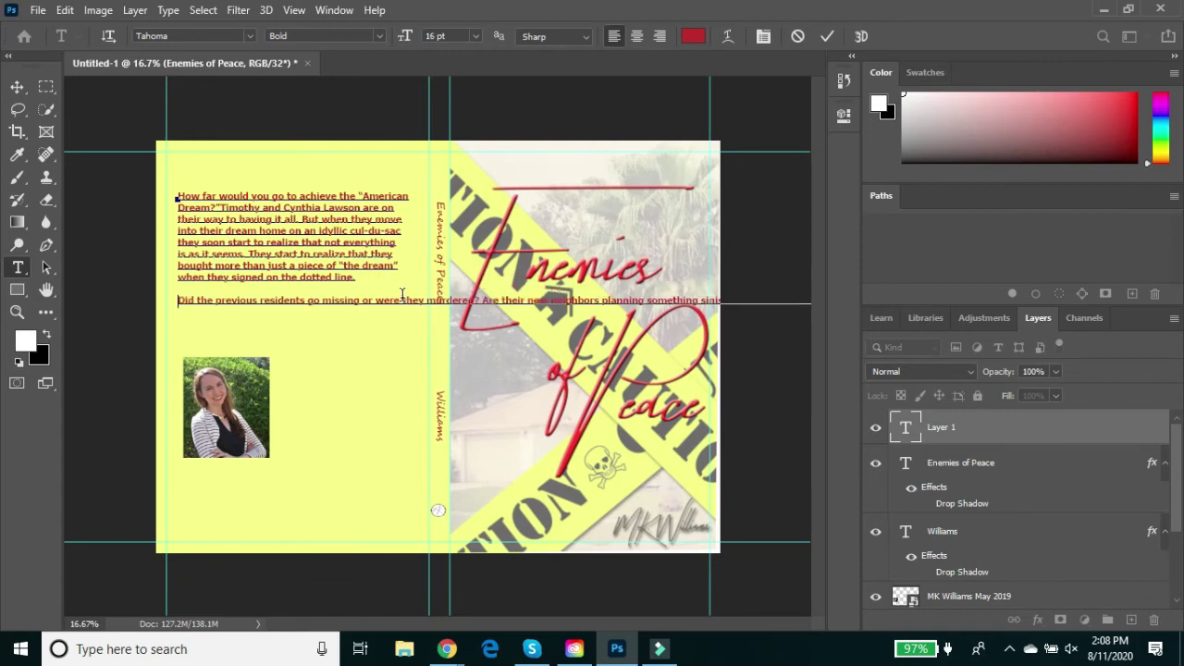
click(400, 298)
key(Return)
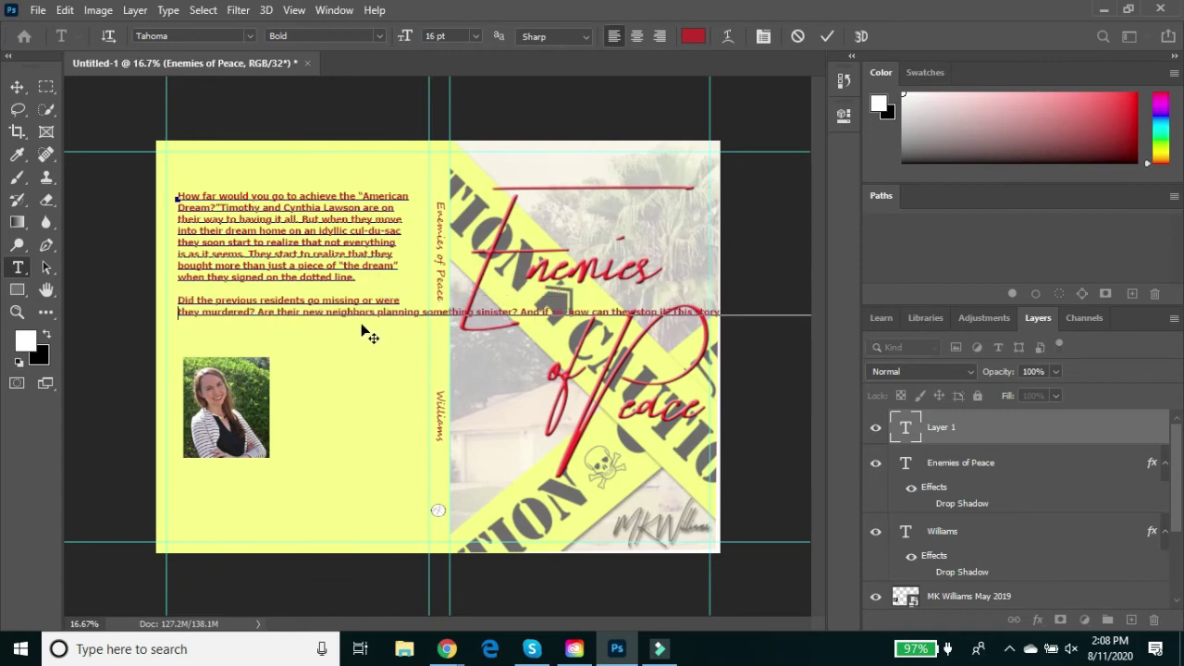
click(418, 314)
key(Return)
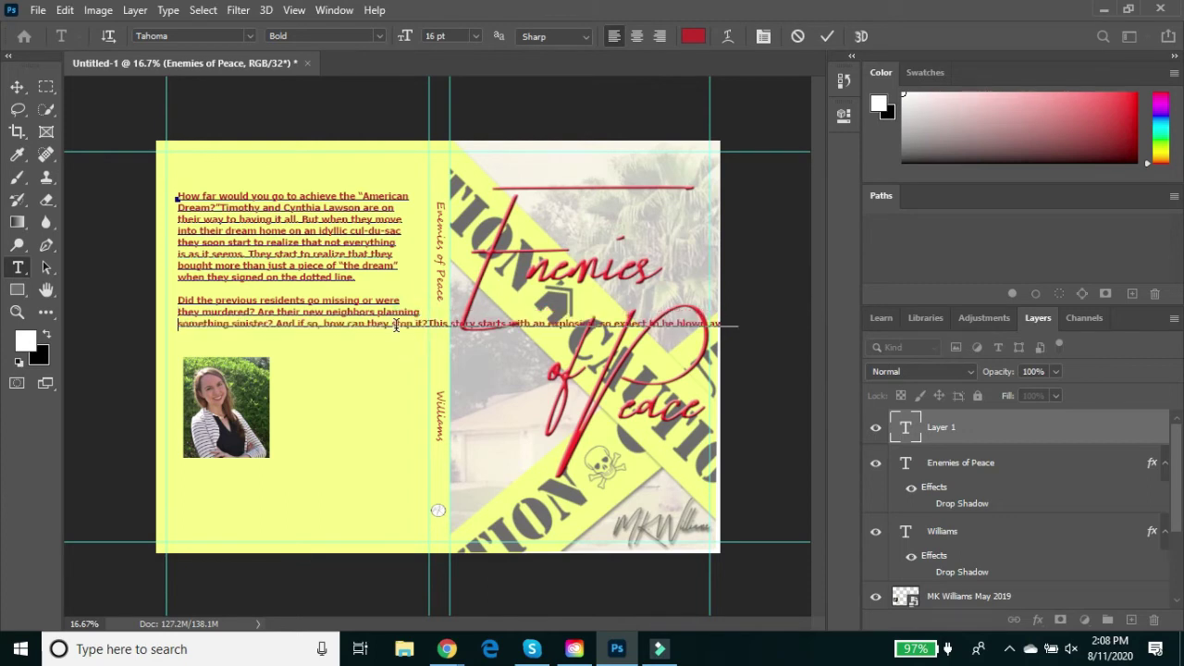
click(417, 324)
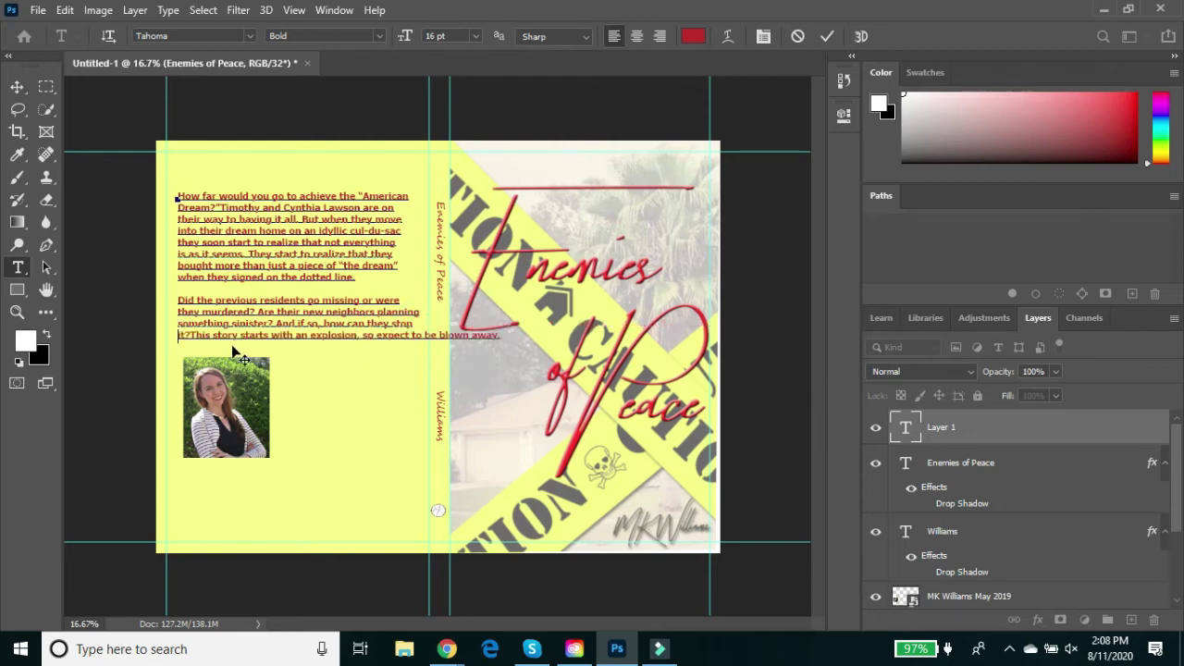
mouse_move(195, 335)
mouse_down()
mouse_move(211, 338)
mouse_move(201, 352)
mouse_move(176, 338)
mouse_move(192, 337)
mouse_up()
key(Return)
key(Return)
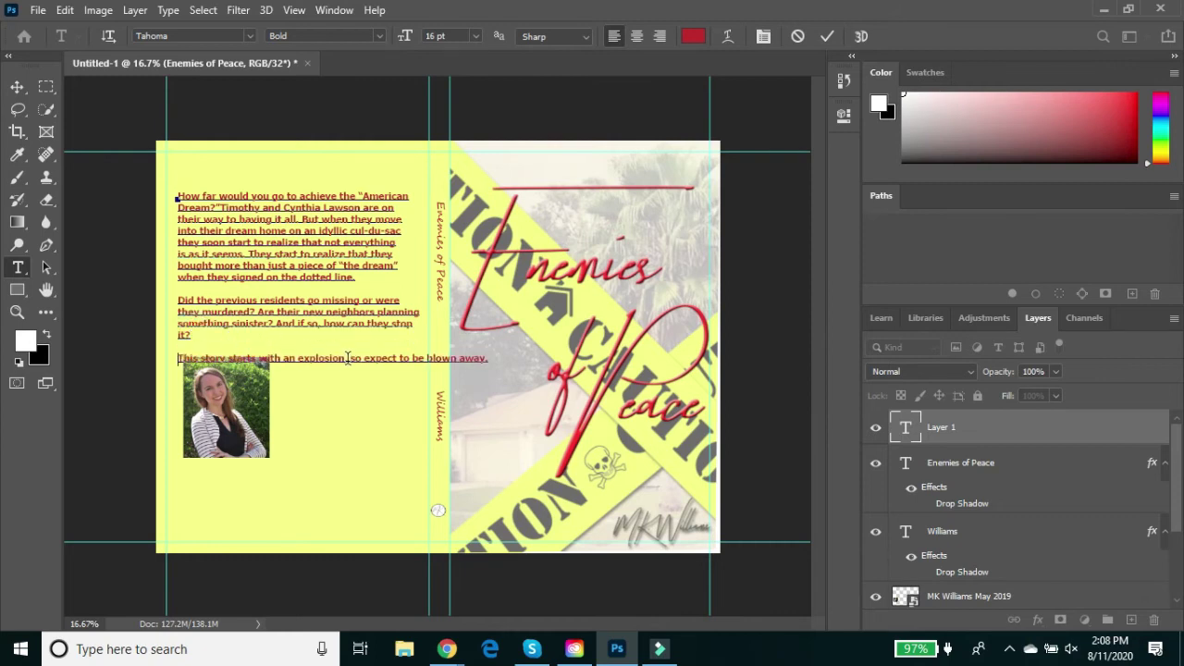
click(399, 359)
key(Return)
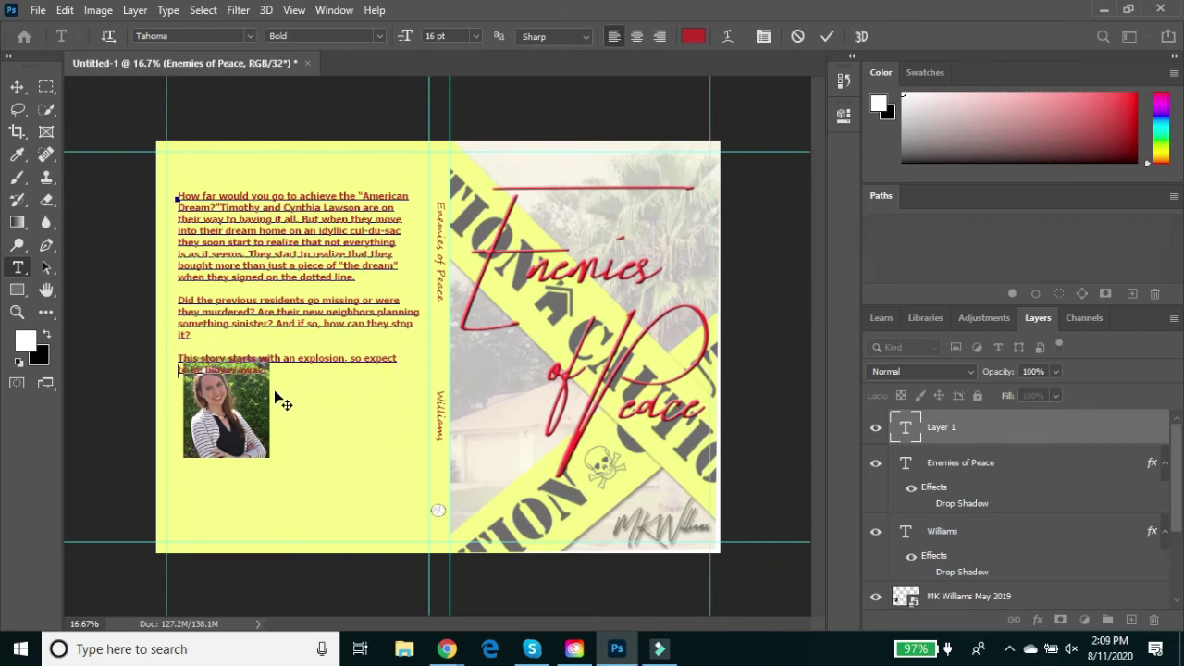
Shrink the whole blurb to 15 pt and re-break the line after 'everything is'.
drag(284, 370, 525, 12)
key(Down)
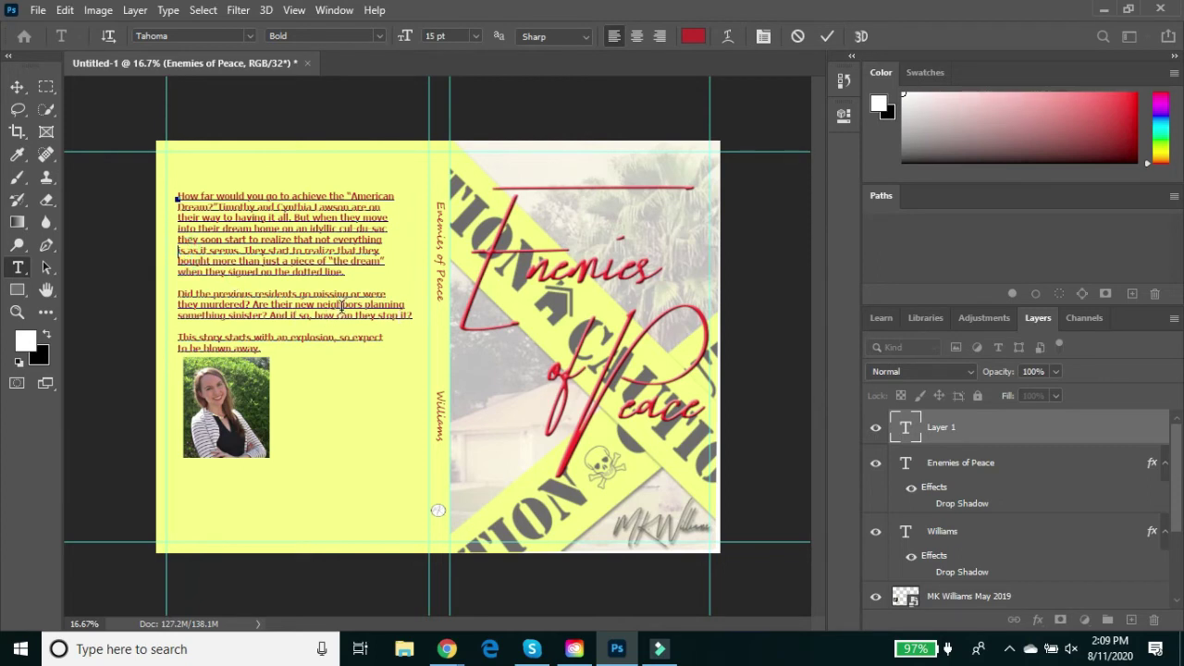
key(Delete)
key(BackSpace)
key(Return)
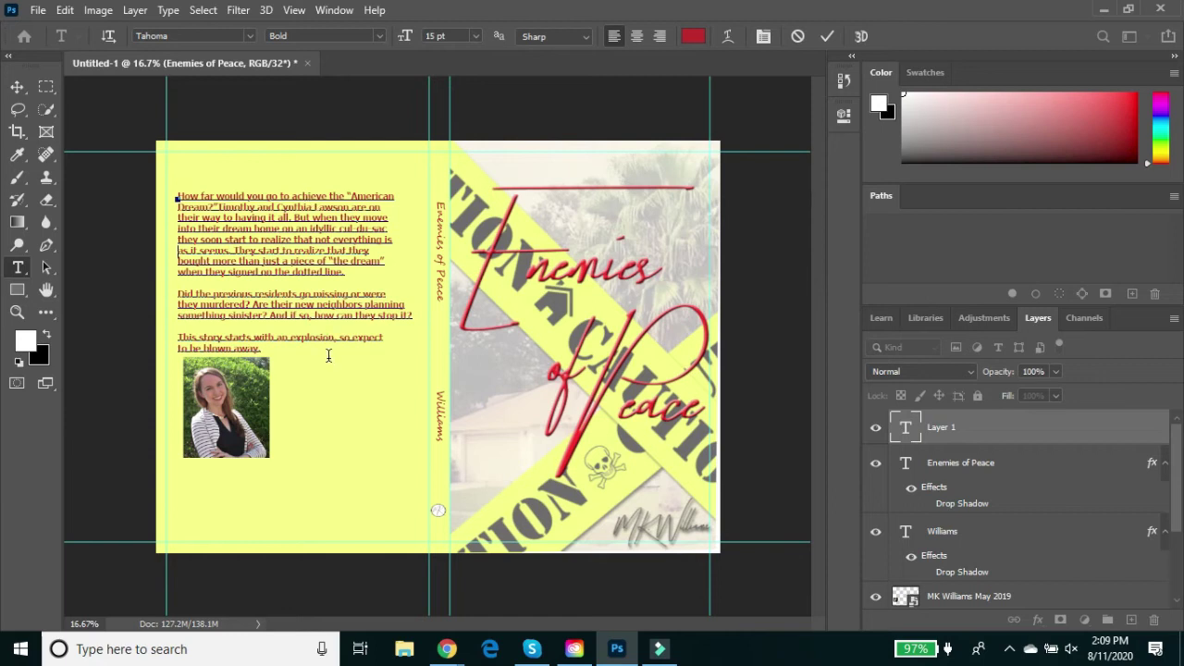
Commit the blurb, then nudge the author photo layer down two steps with Free Transform.
click(518, 466)
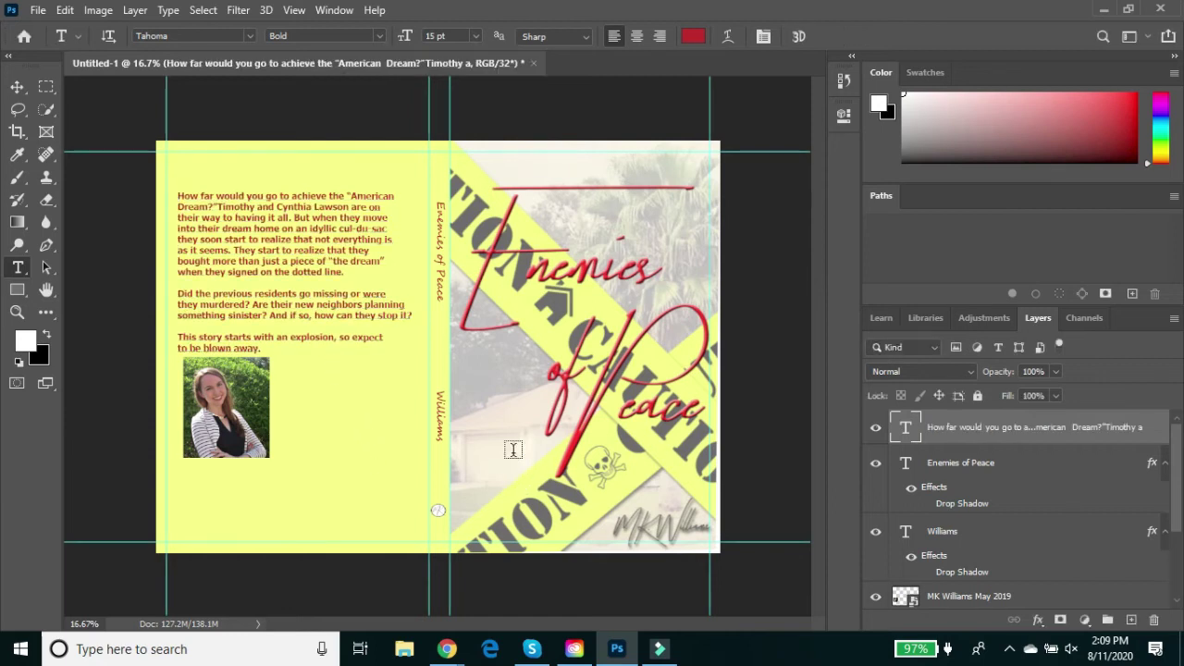
scroll(952, 518, down, 1)
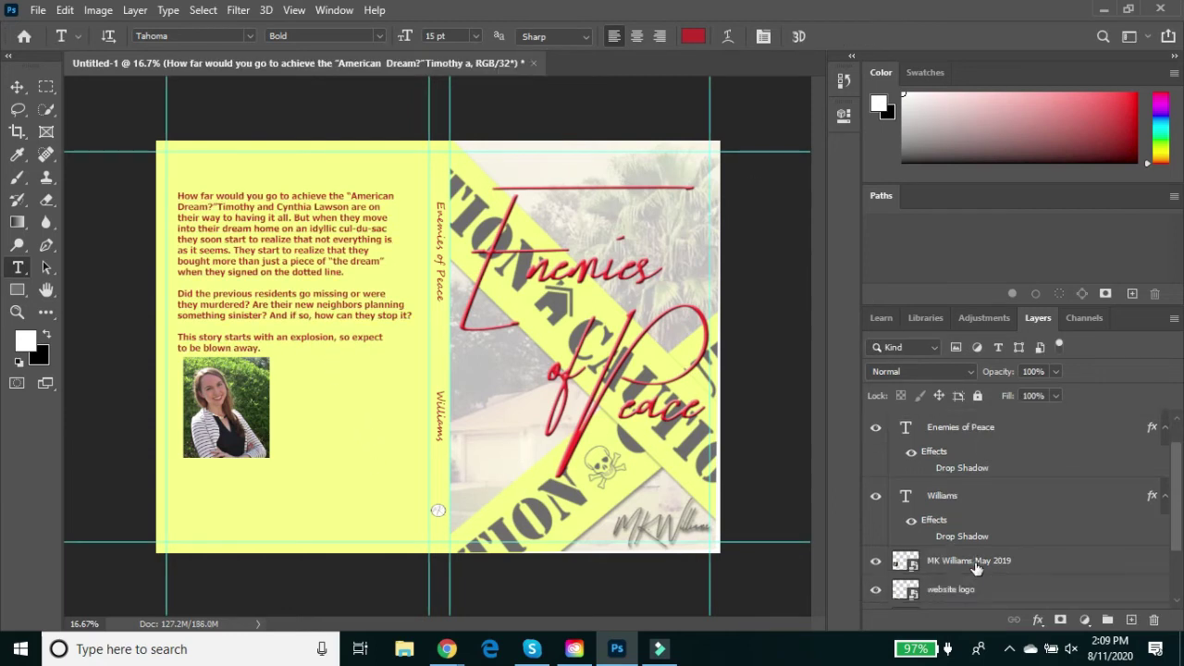
click(979, 561)
click(65, 11)
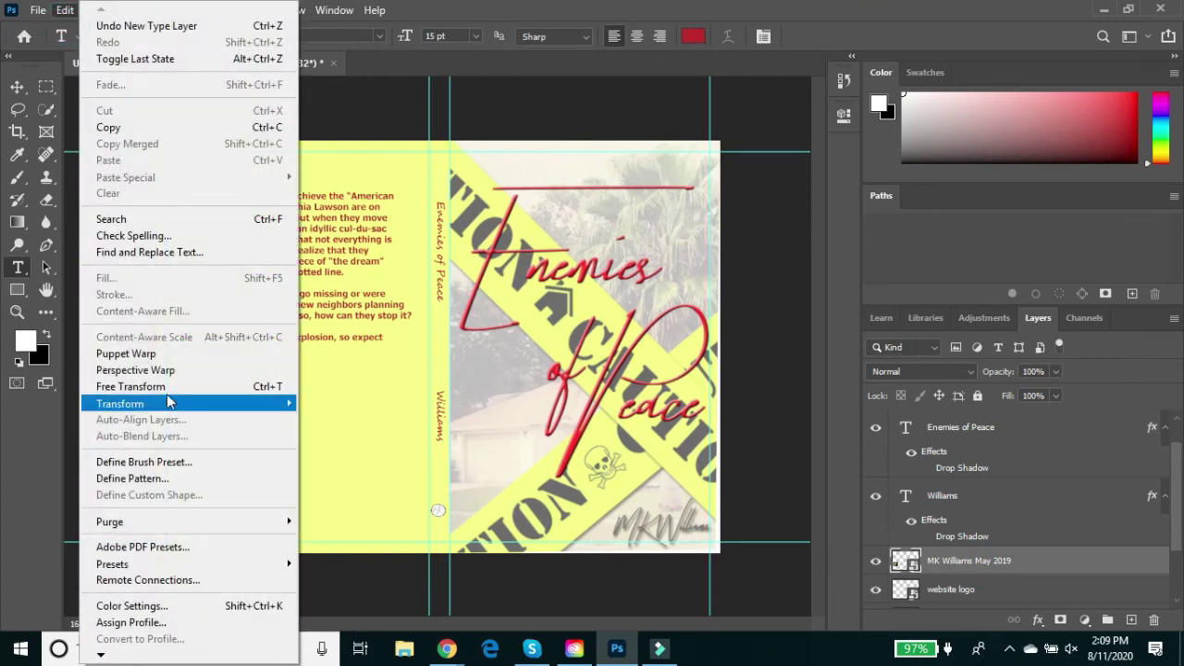
click(163, 387)
key(Down)
key(Down)
key(Down)
key(Down)
key(Down)
key(Down)
key(Down)
key(Down)
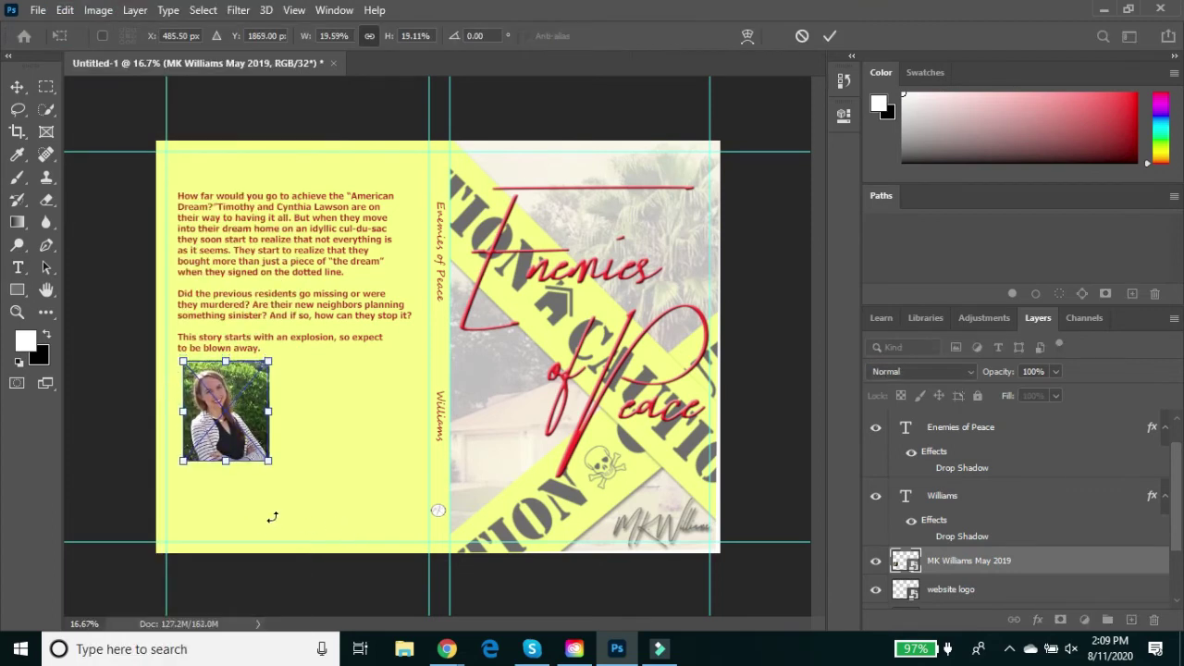
key(Down)
key(Down)
key(Down)
key(Down)
key(Down)
key(Down)
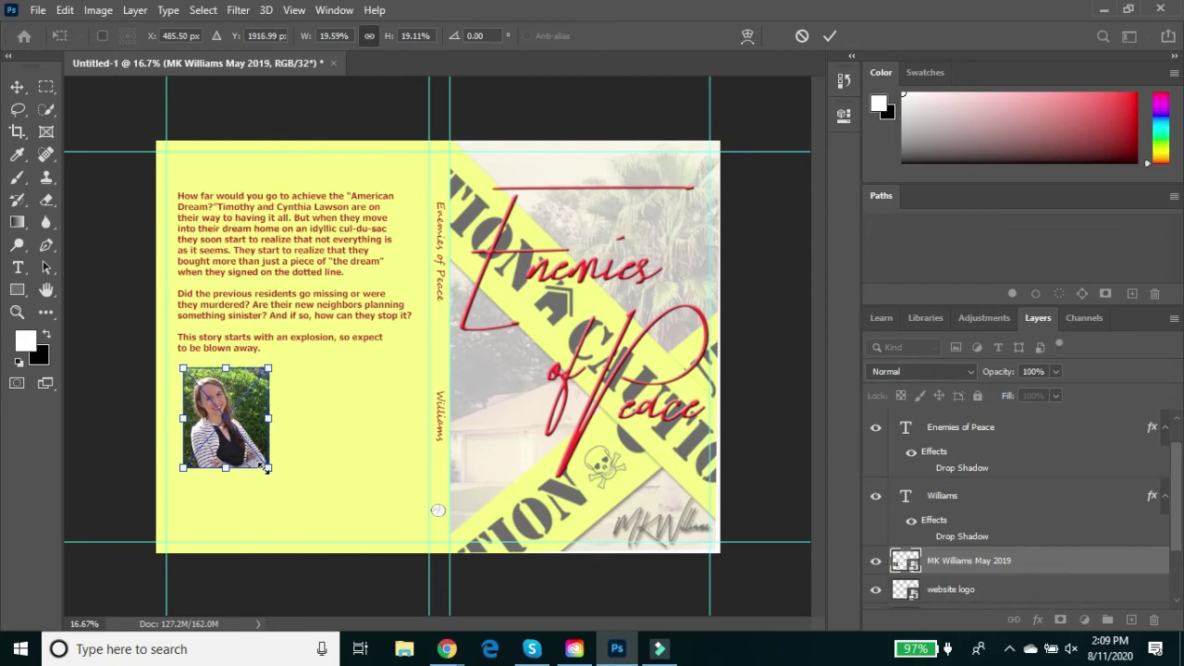
key(Return)
key(t)
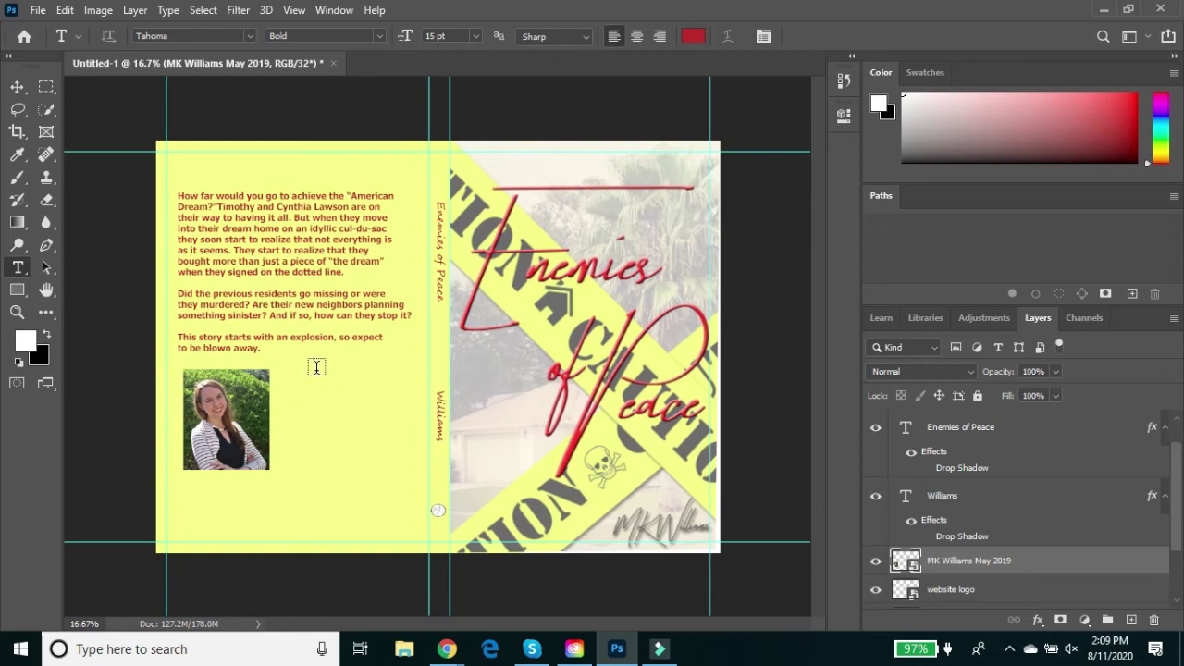
Start a text block beside the photo with the author's initials and pasted bio, breaking after 'author'.
click(293, 375)
key(BackSpace)
text(M.K>)
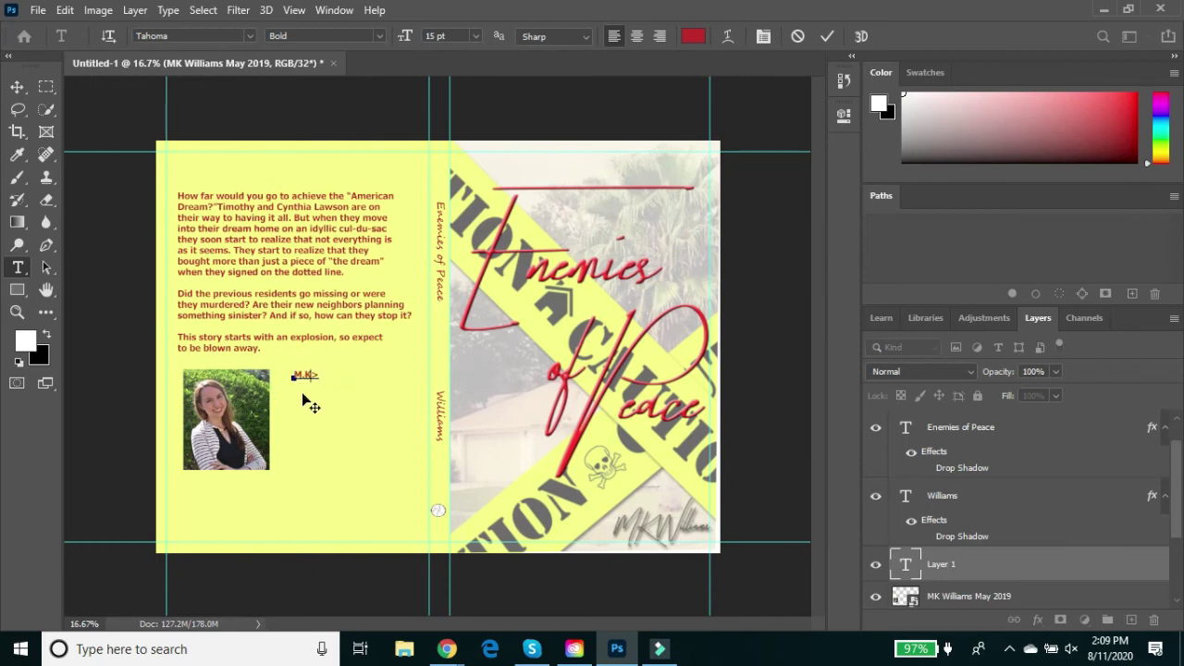
key(ctrl+v)
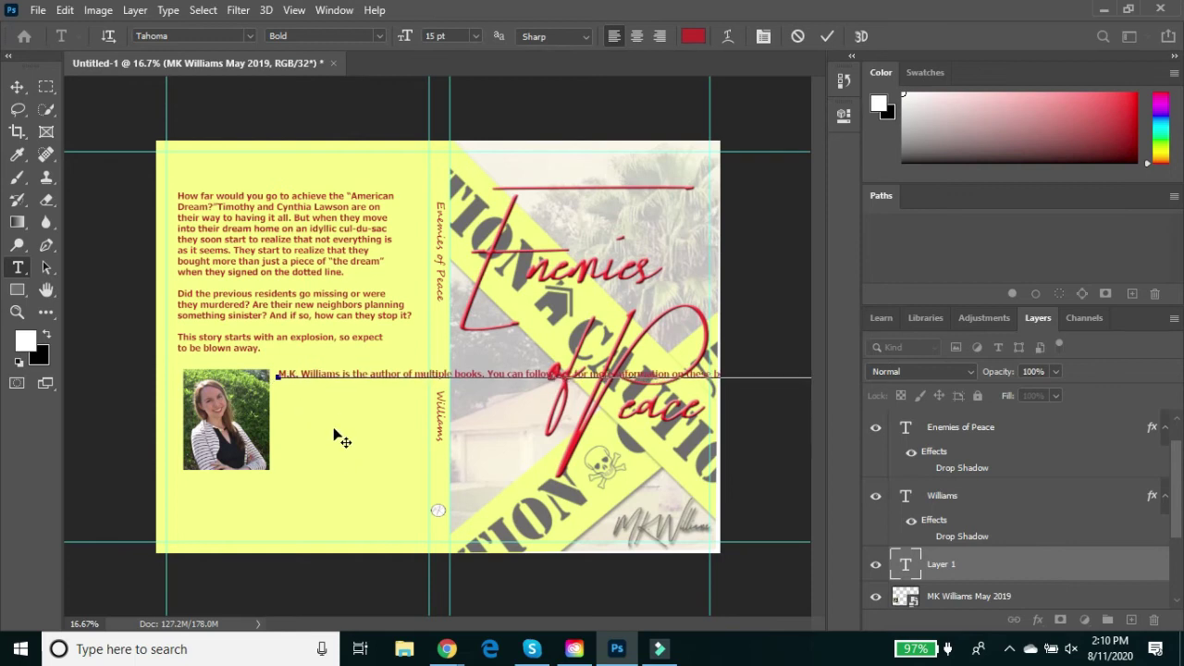
click(406, 374)
key(Return)
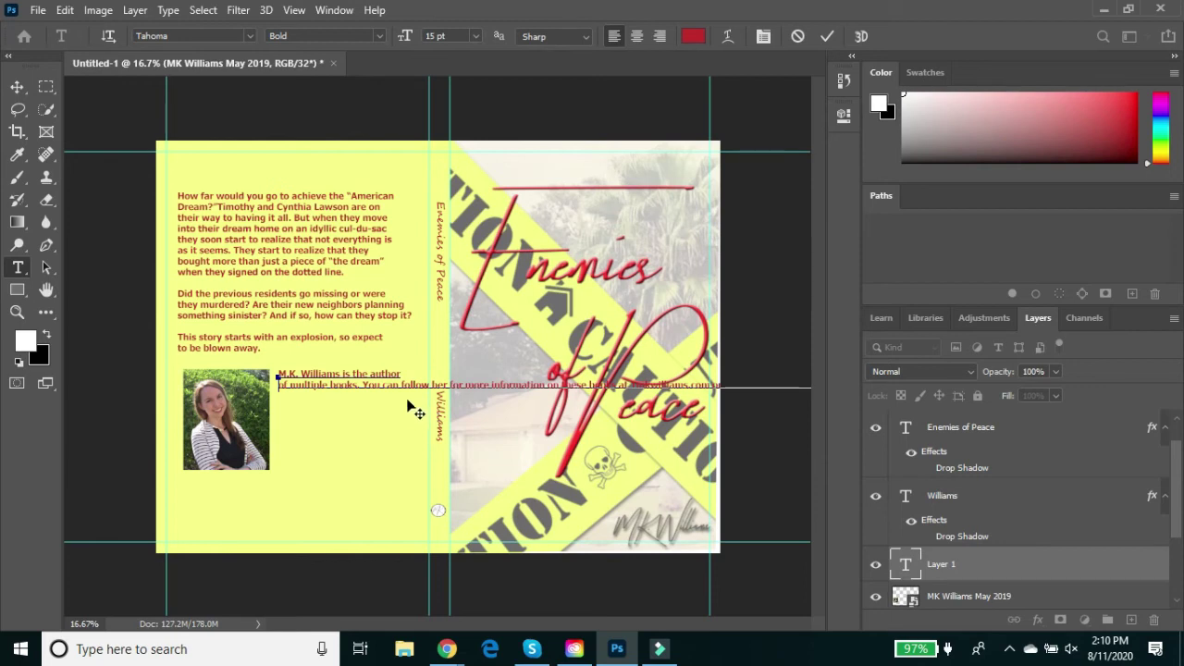
Break the bio after 'You can', putting the website and social handle on their own lines.
click(402, 384)
key(Return)
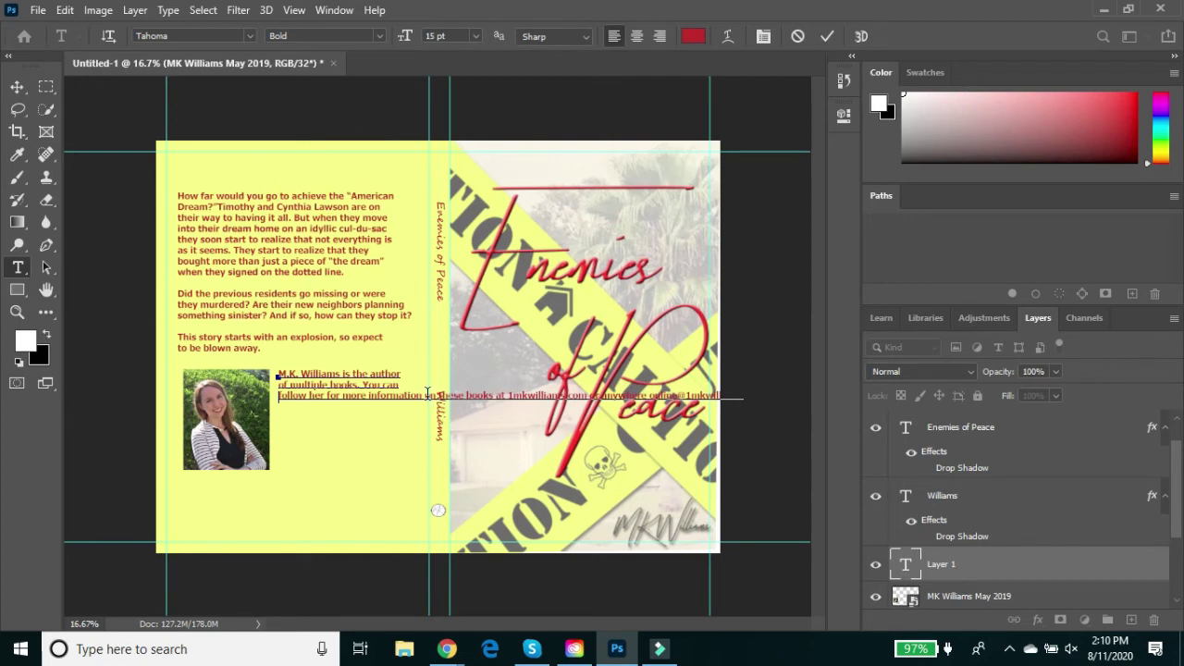
key(Return)
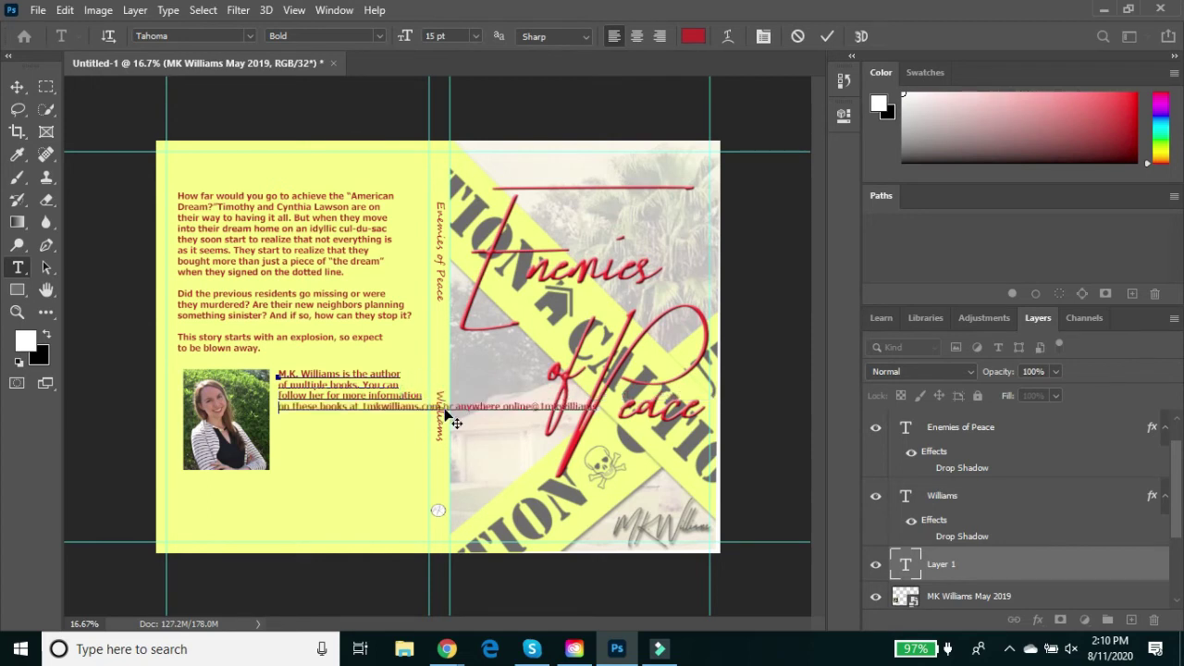
click(363, 407)
key(Return)
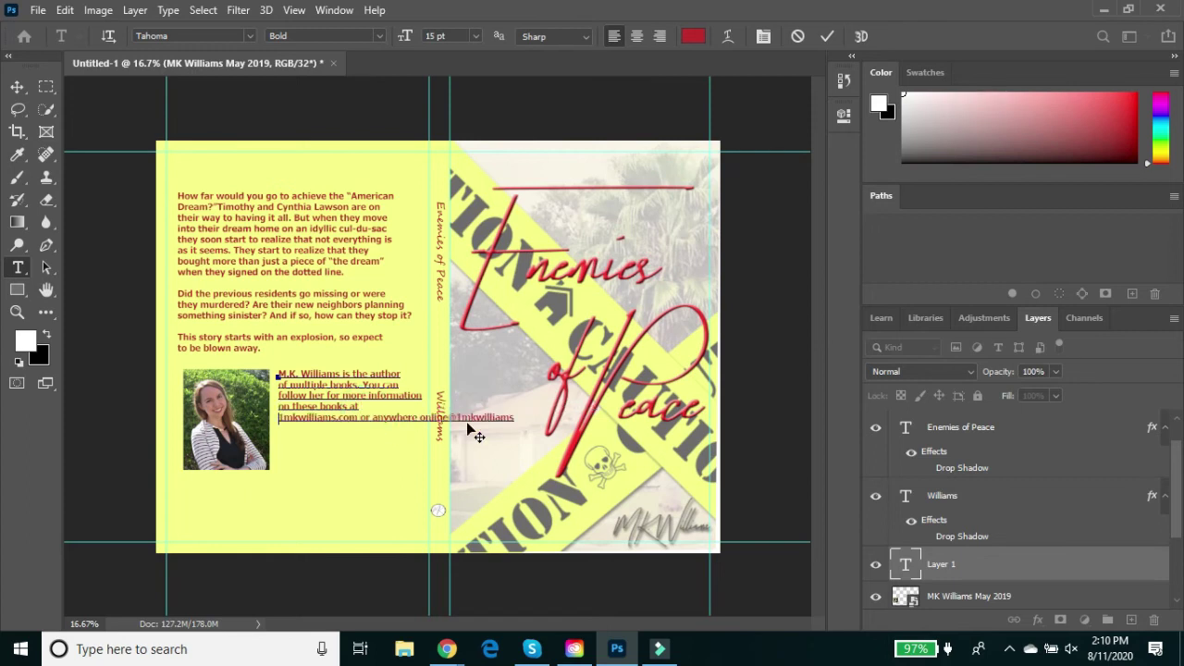
click(421, 417)
key(Return)
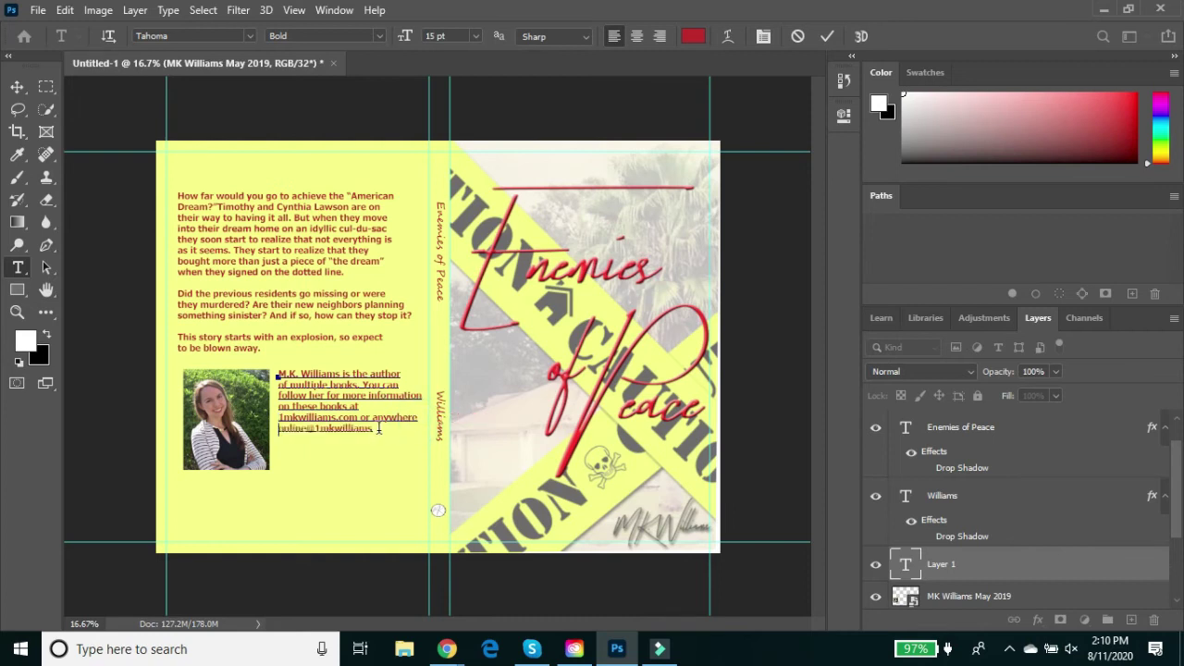
Capitalise the author's initials in the social handle and commit the bio text.
click(380, 428)
key(BackSpace)
key(BackSpace)
key(BackSpace)
key(BackSpace)
text(MK)
click(355, 489)
click(769, 244)
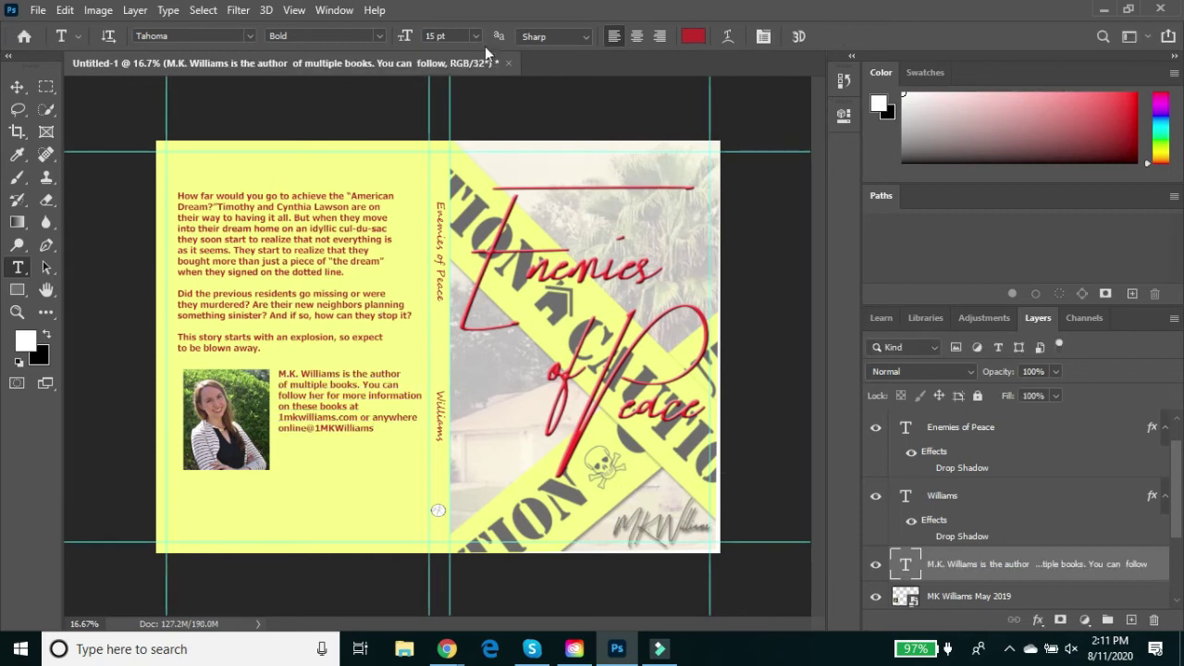
Save the cover on the computer as EoP Paperback Cover.psd.
click(38, 10)
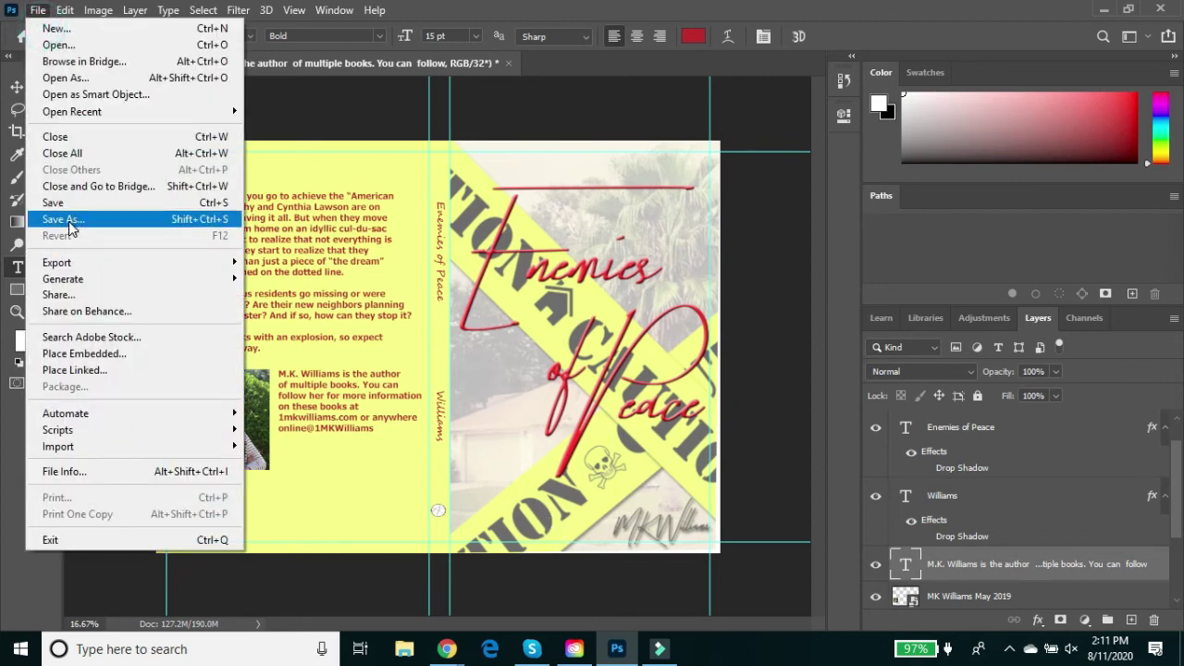
click(65, 219)
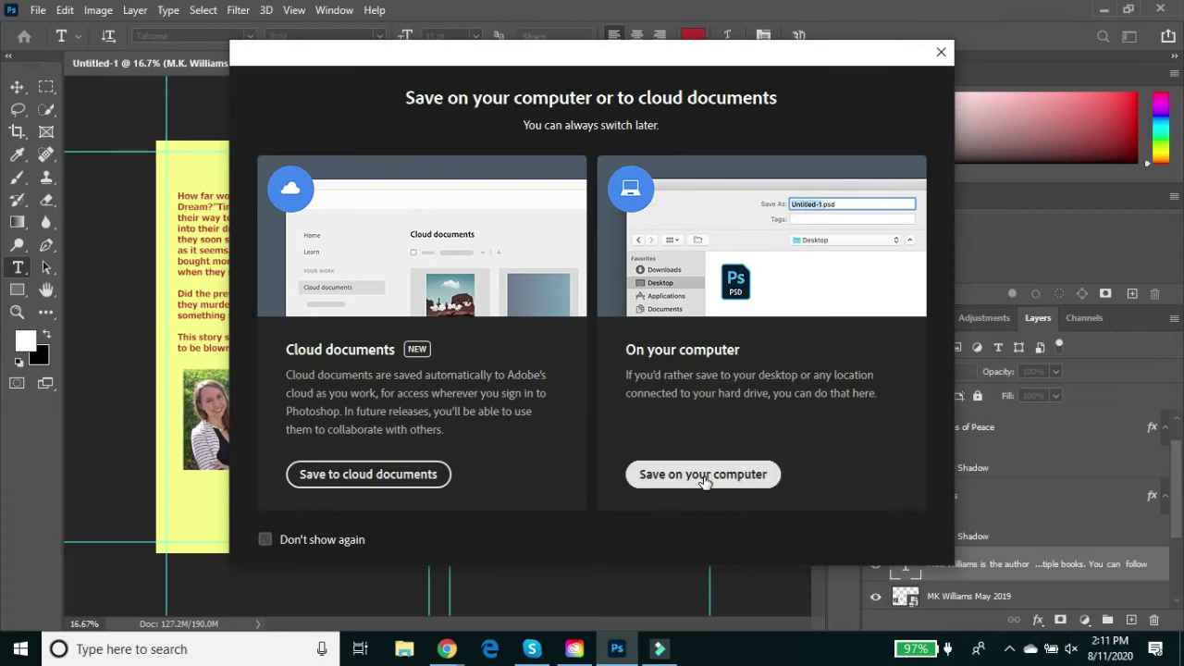
click(705, 474)
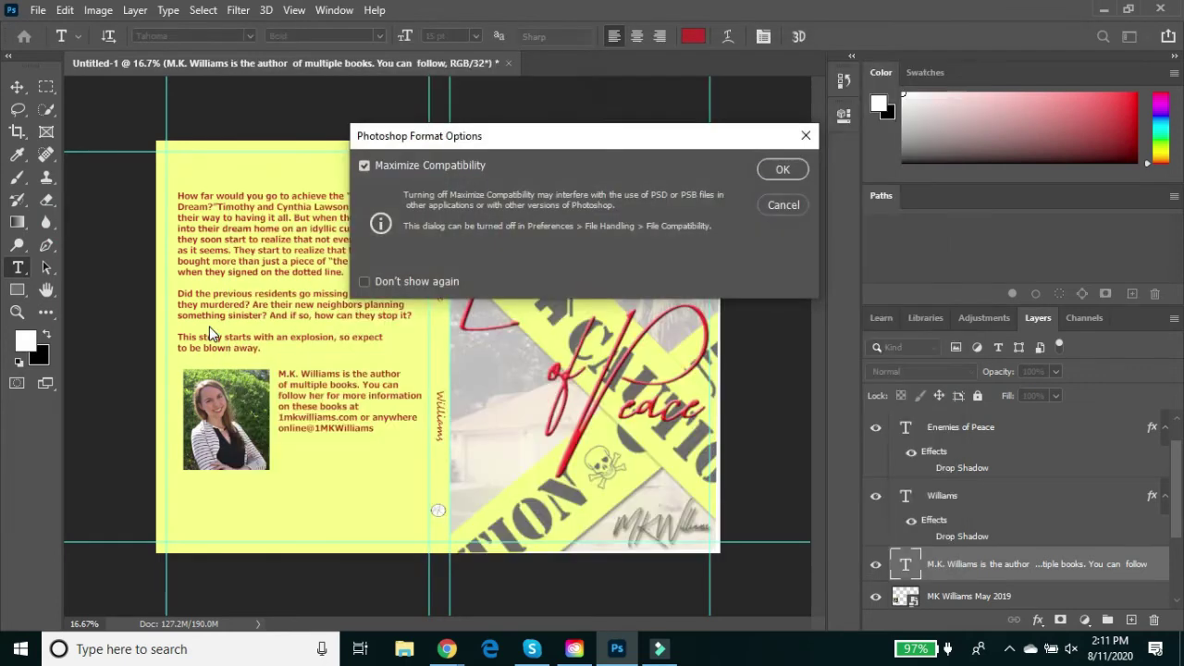
key(Return)
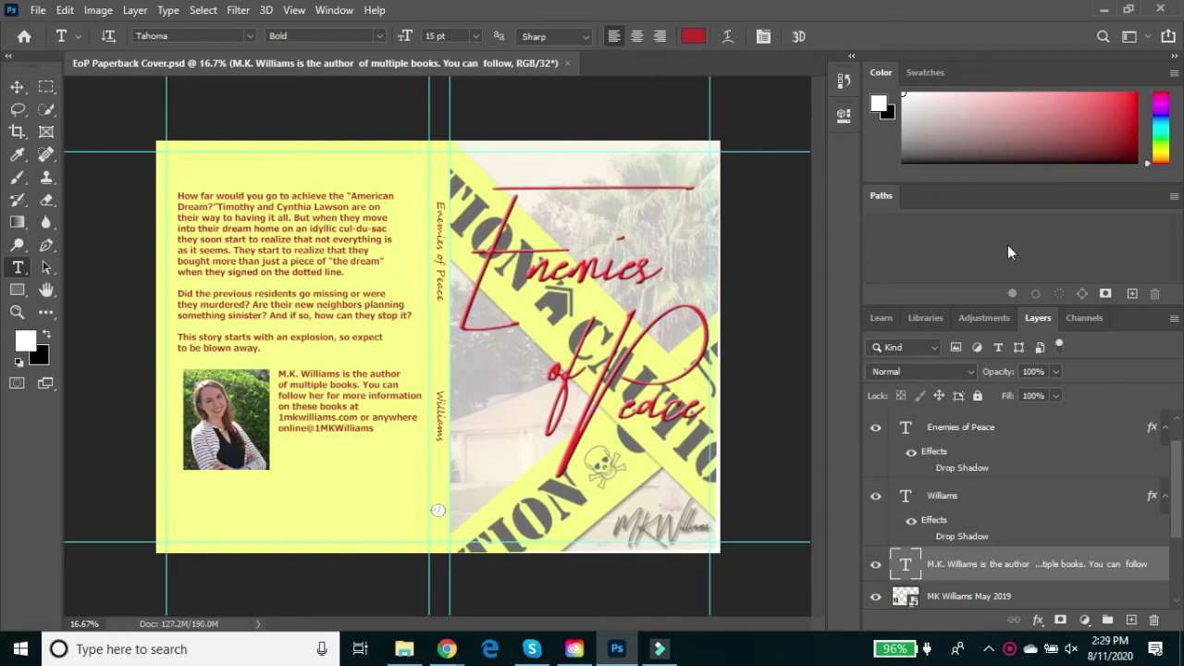
Export a 3900 × 2850 px JPG copy of the cover at 100% quality.
click(38, 10)
mouse_move(112, 266)
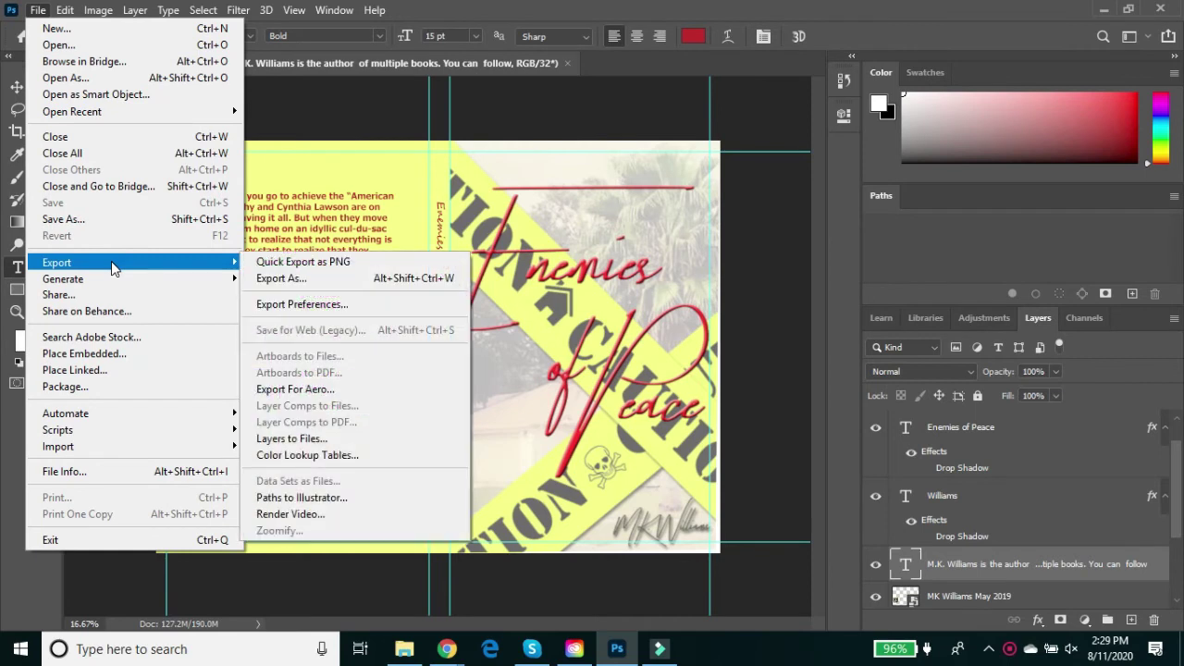
click(279, 279)
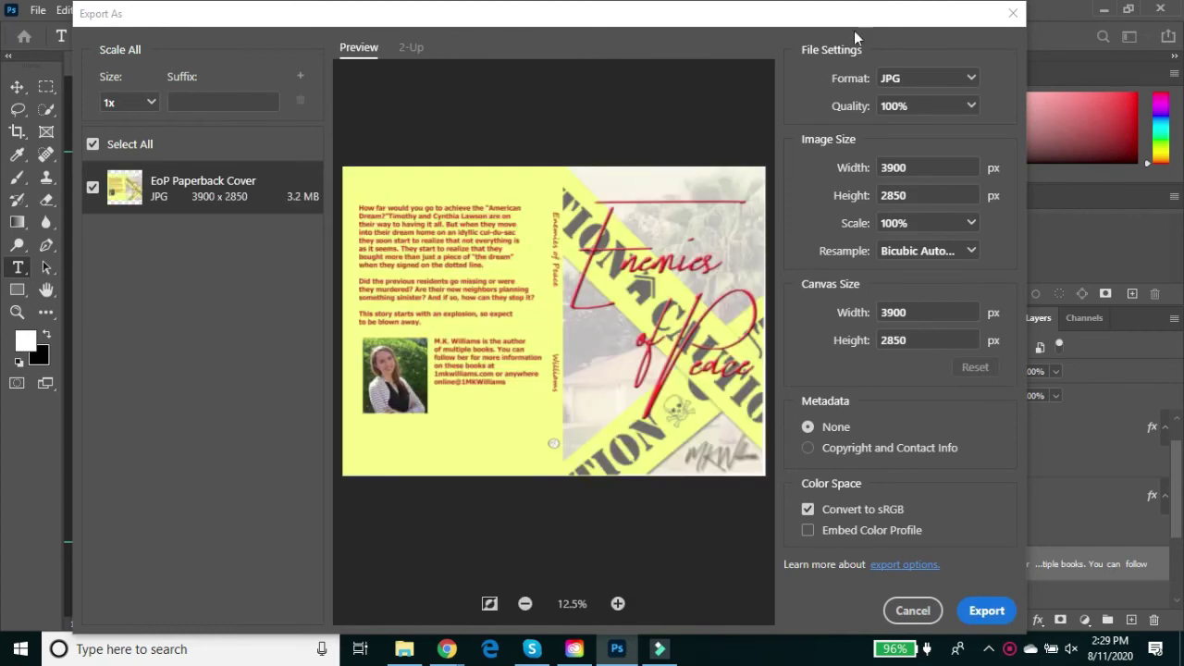
click(986, 610)
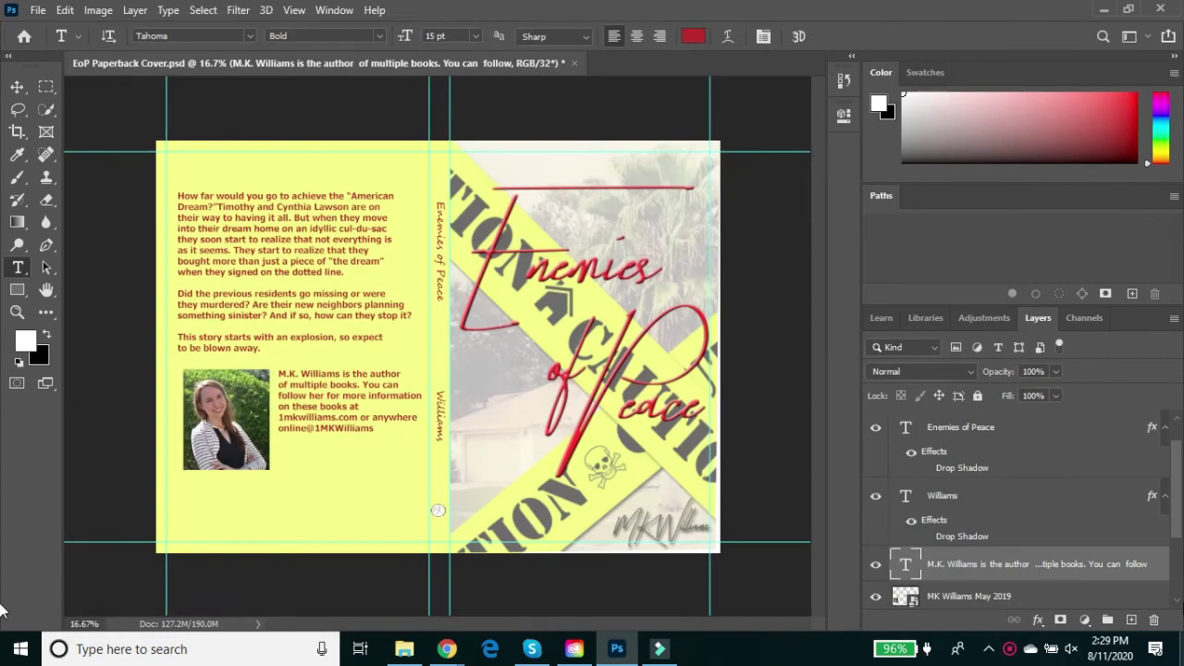
click(38, 10)
click(51, 46)
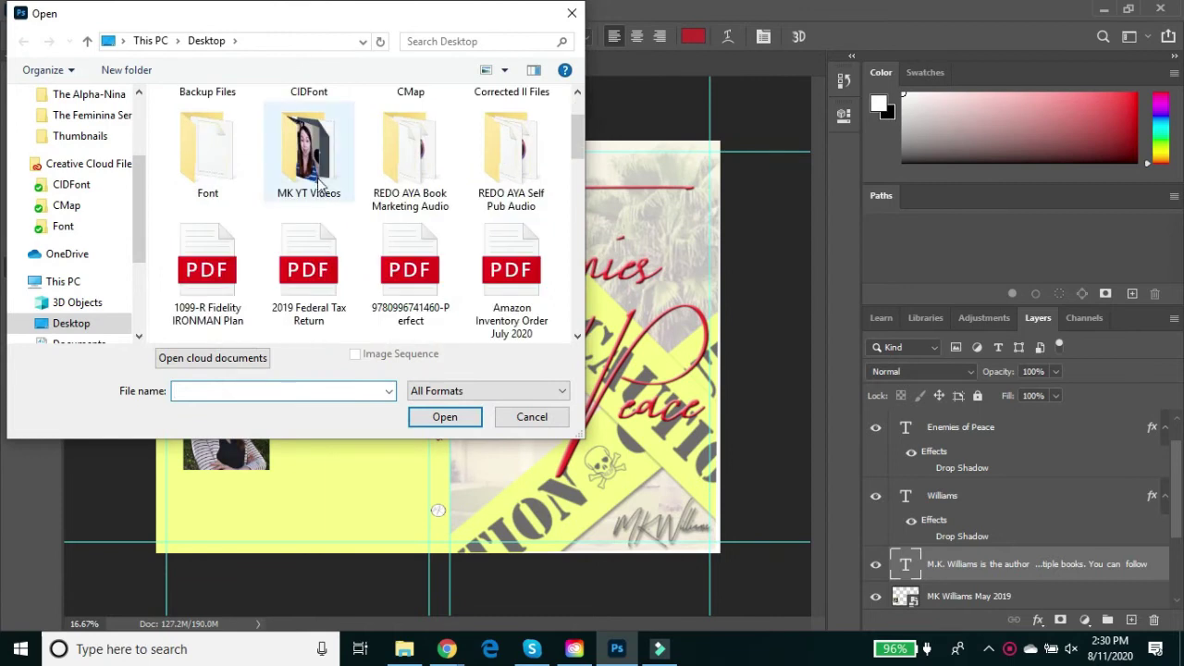
scroll(319, 182, down, 1)
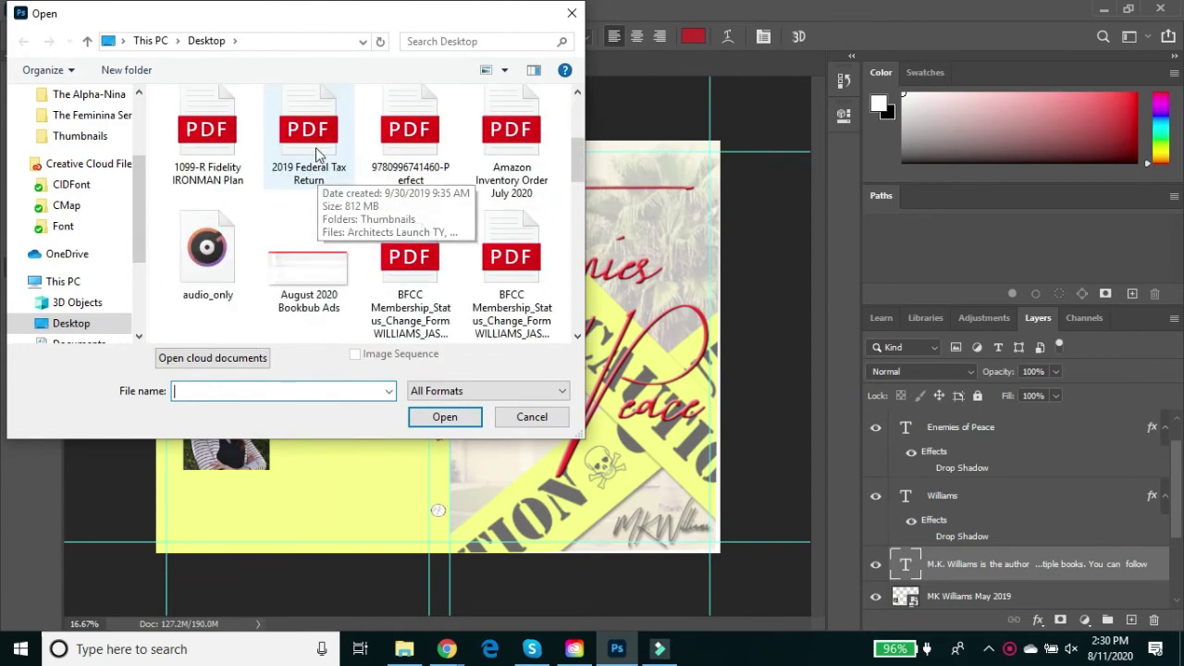
double_click(409, 139)
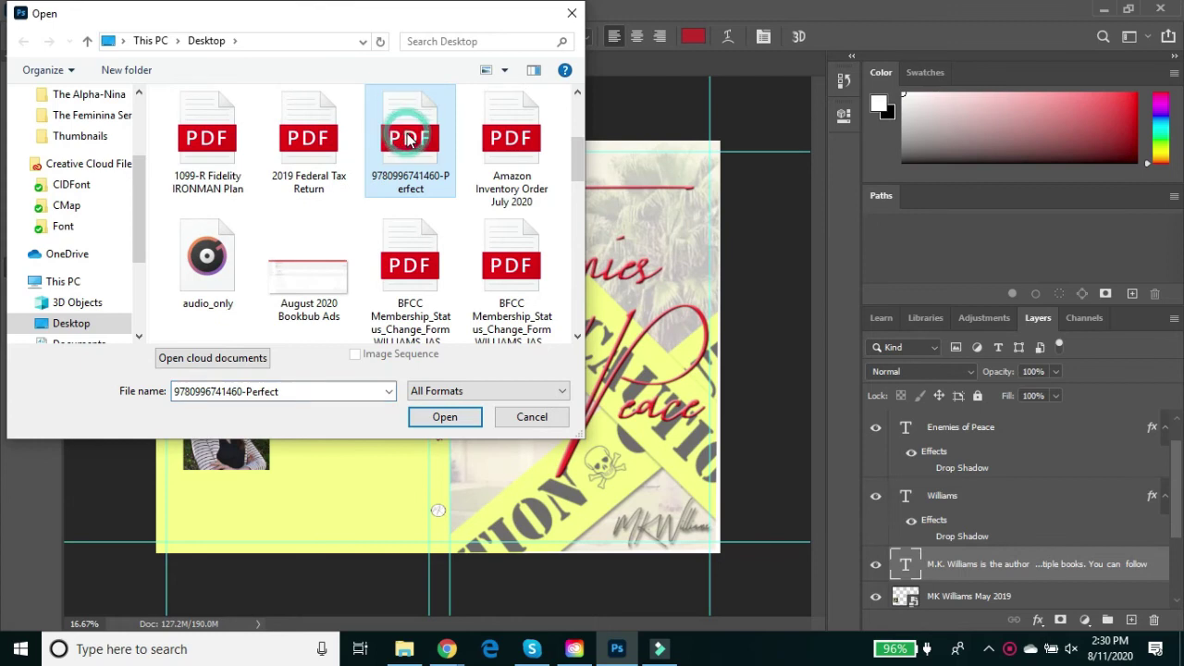
click(445, 417)
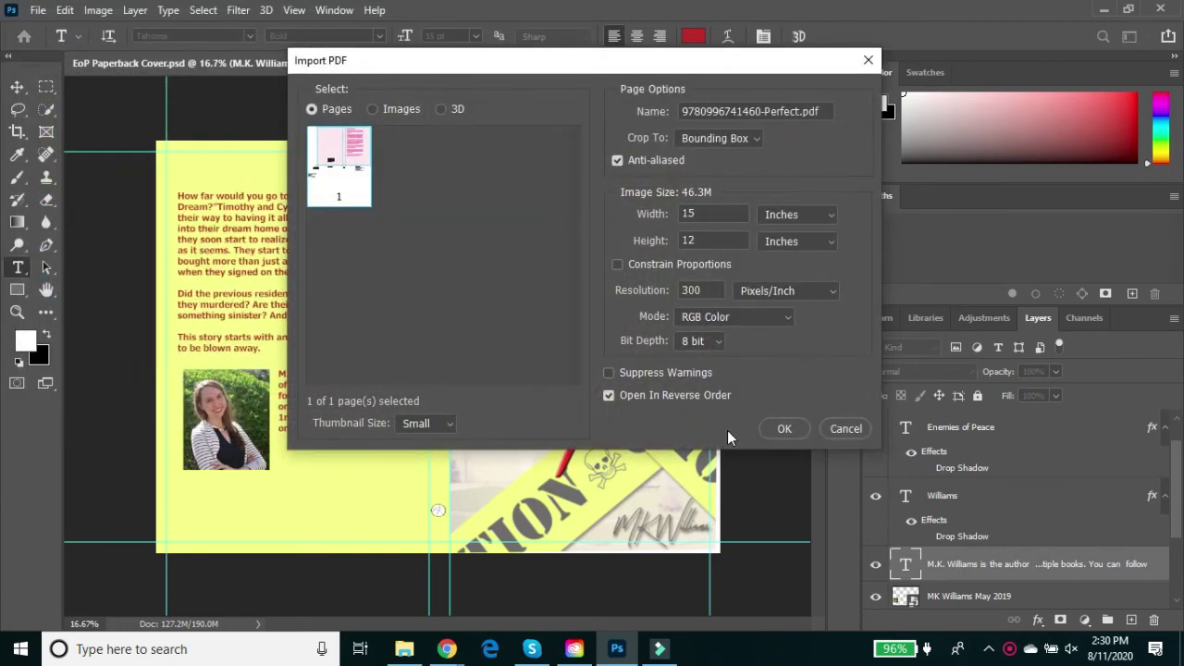
click(783, 428)
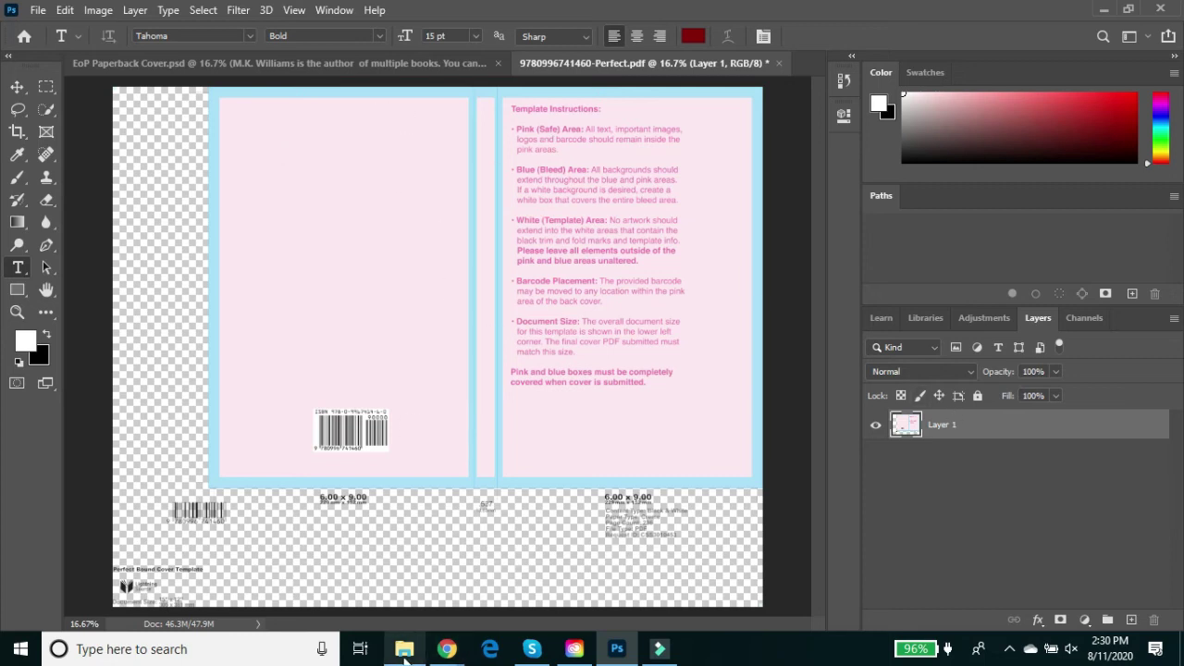
Drag EoP Paperback Cover from File Explorer's Desktop folder onto the template canvas.
mouse_move(404, 655)
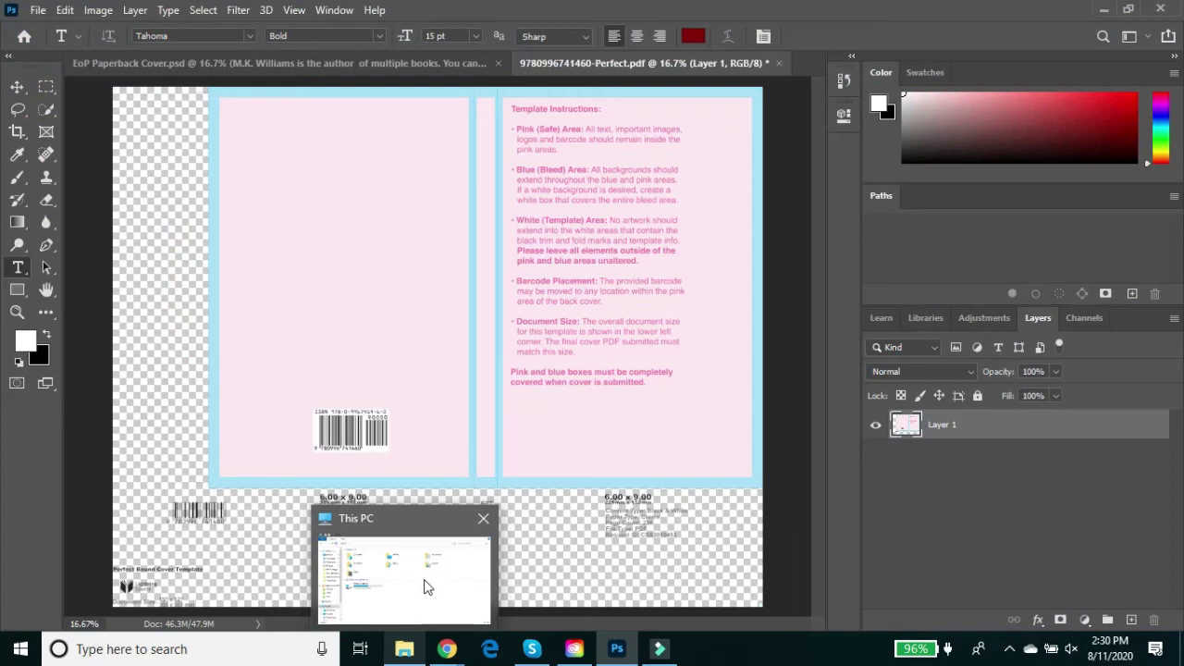
click(427, 591)
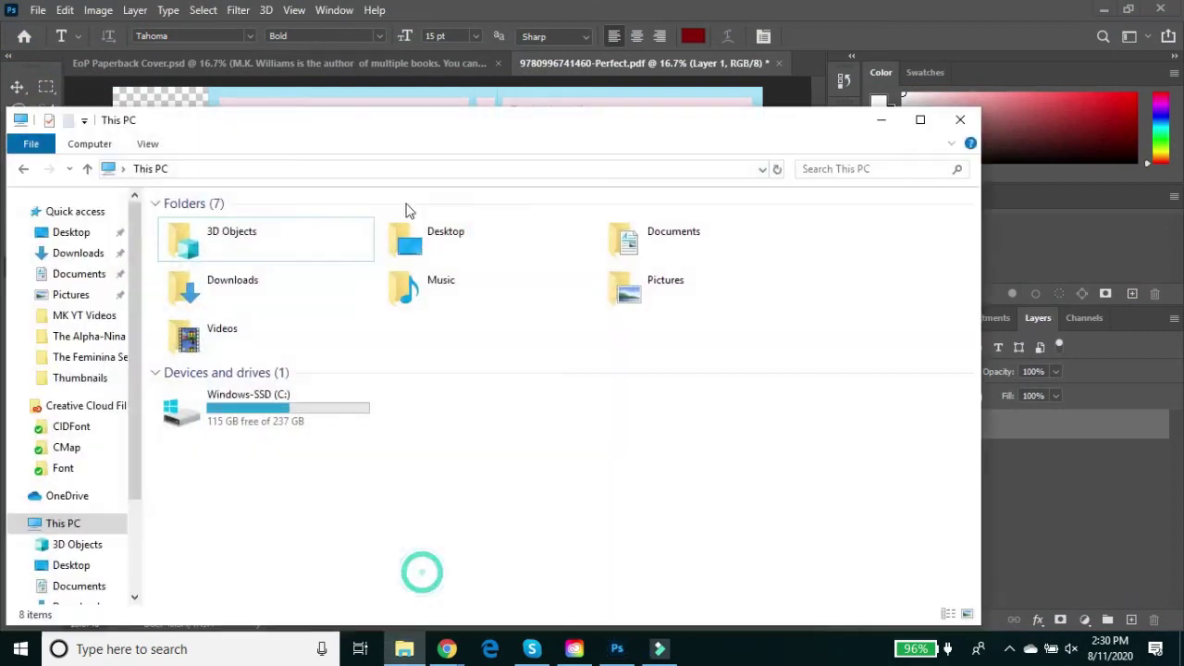
click(71, 232)
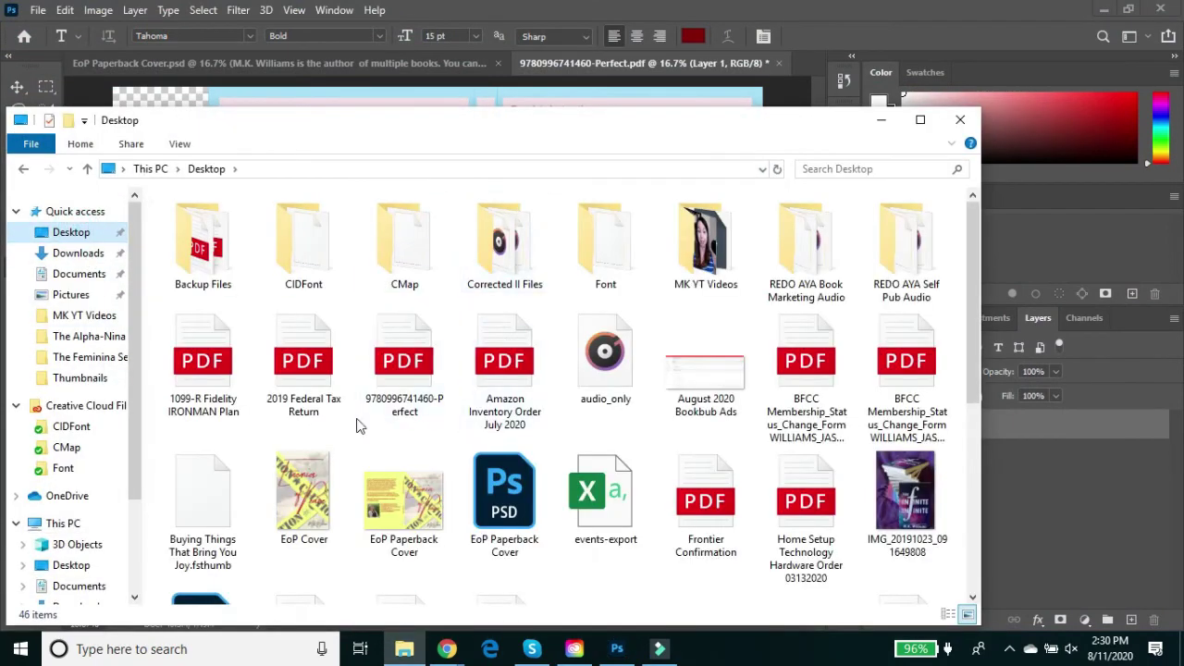
drag(639, 129, 1091, 170)
drag(869, 553, 412, 328)
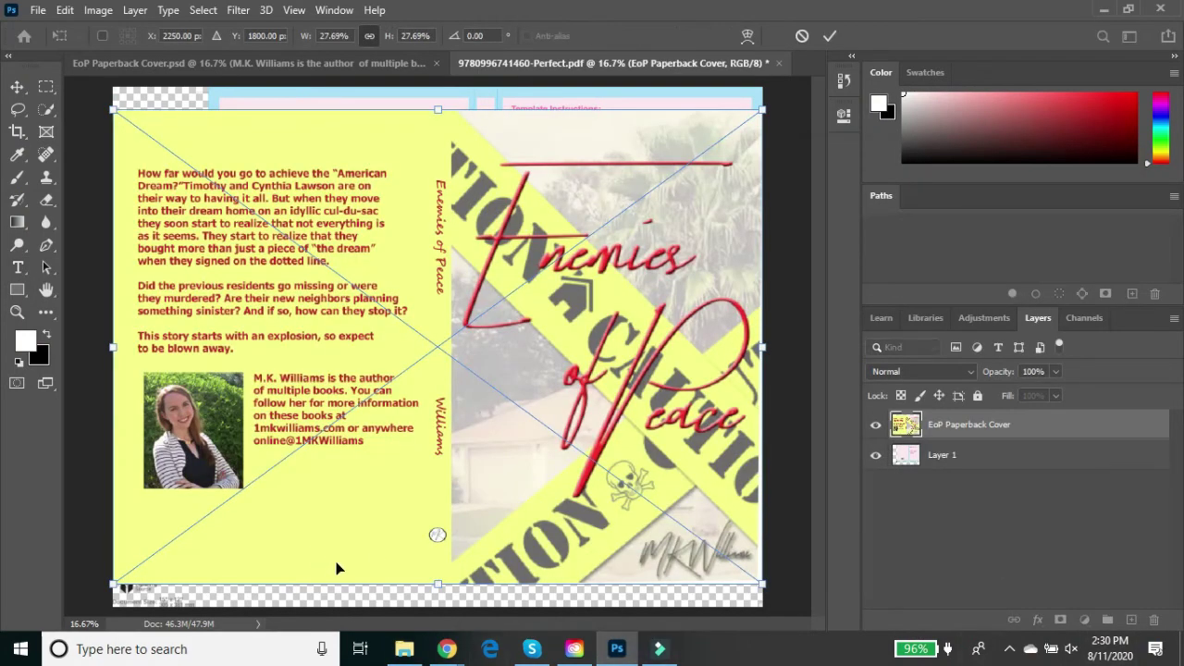
Commit the placed cover and lower its layer opacity to about 65%.
key(Return)
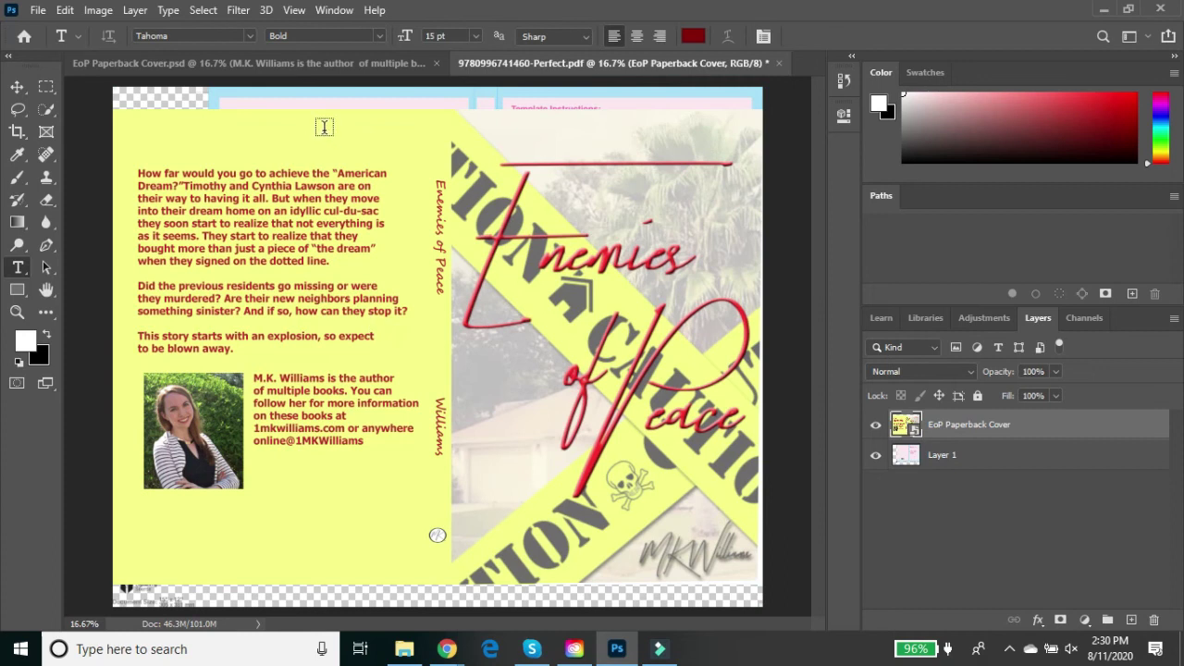
click(1056, 371)
mouse_move(1044, 395)
mouse_down()
mouse_move(1021, 395)
mouse_move(1030, 390)
mouse_up()
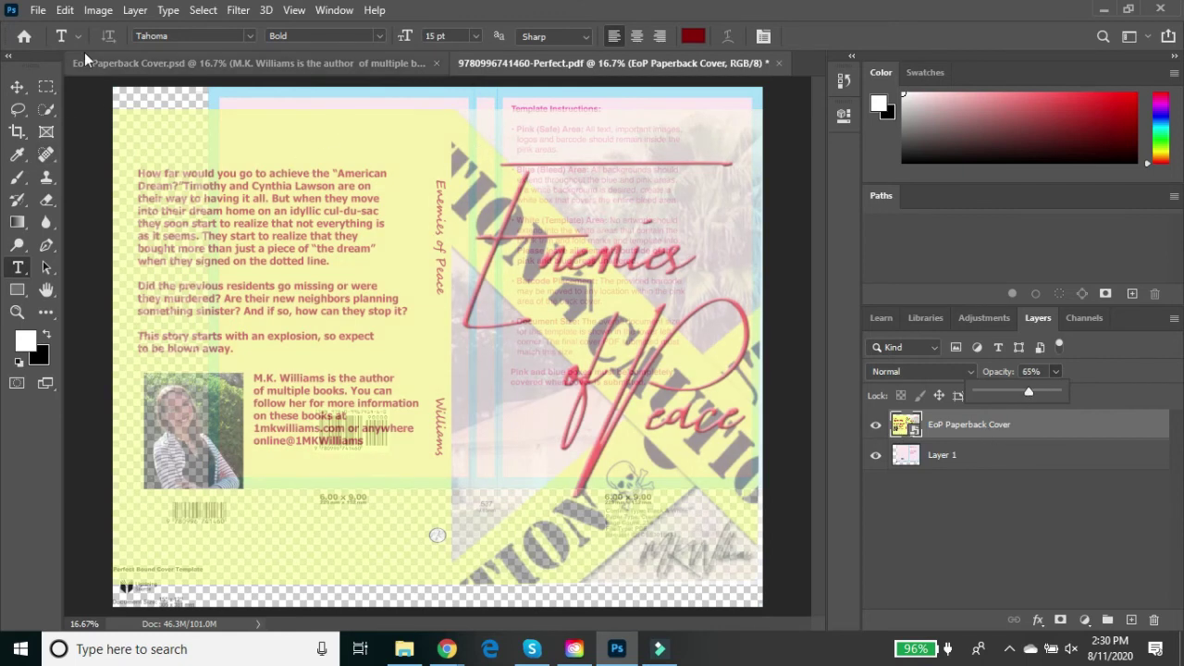
Scale the cover down, move it up and trim its height to match the template's cover guides.
click(65, 11)
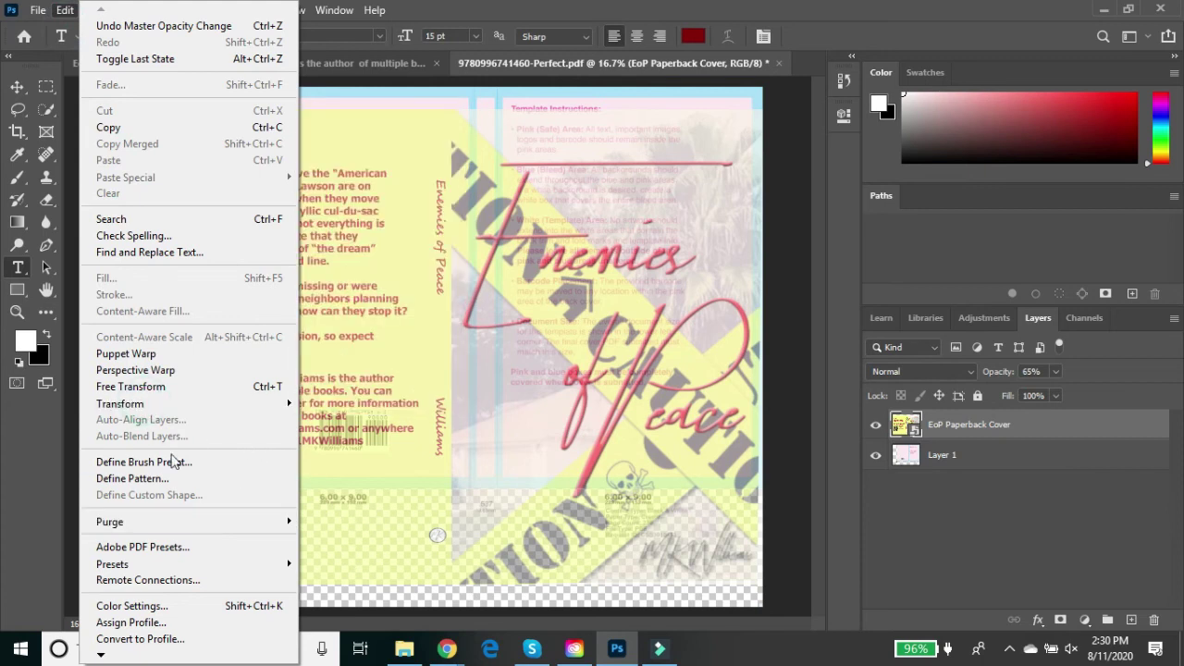
click(130, 387)
click(65, 10)
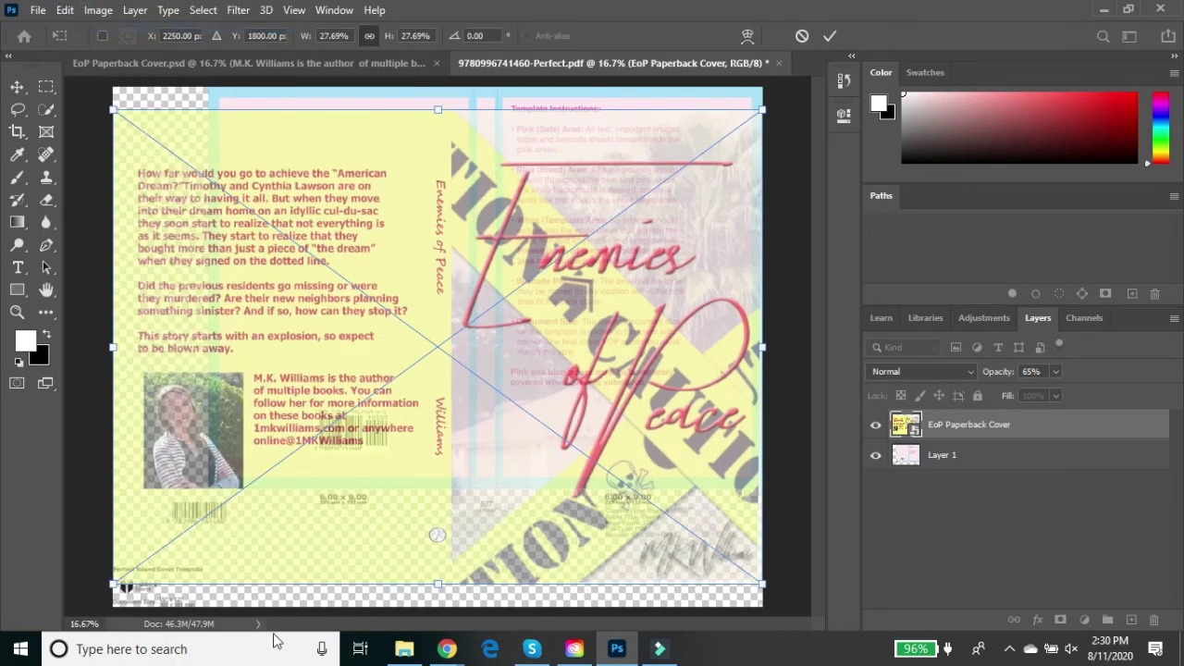
drag(116, 584, 203, 539)
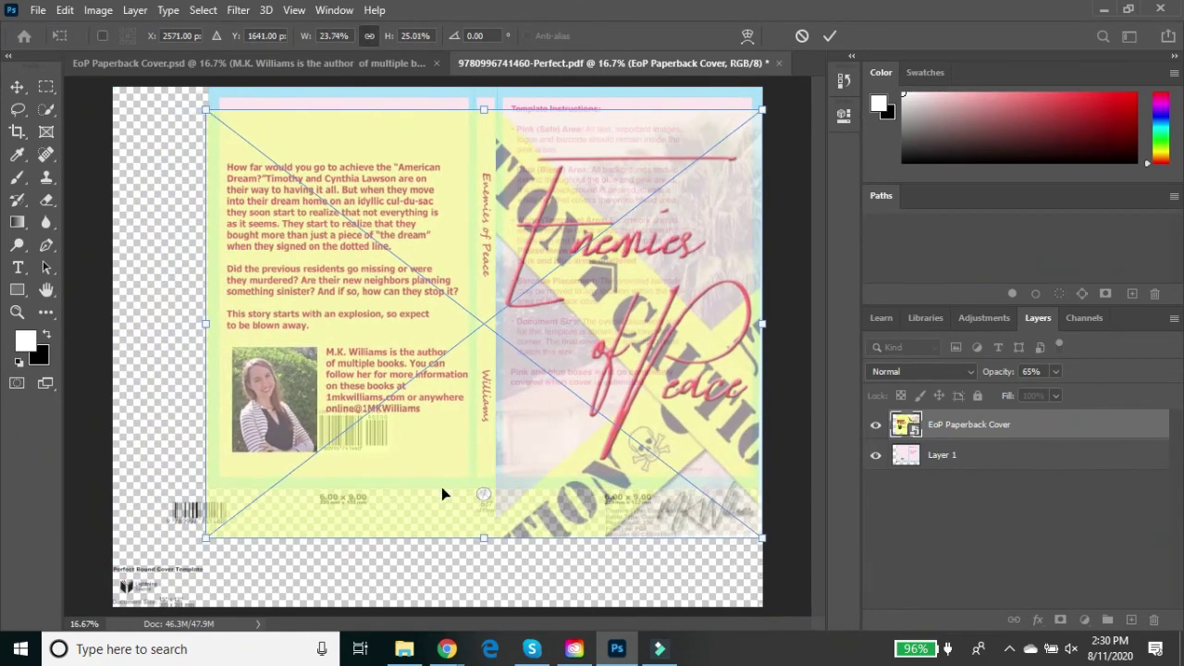
drag(539, 391, 539, 367)
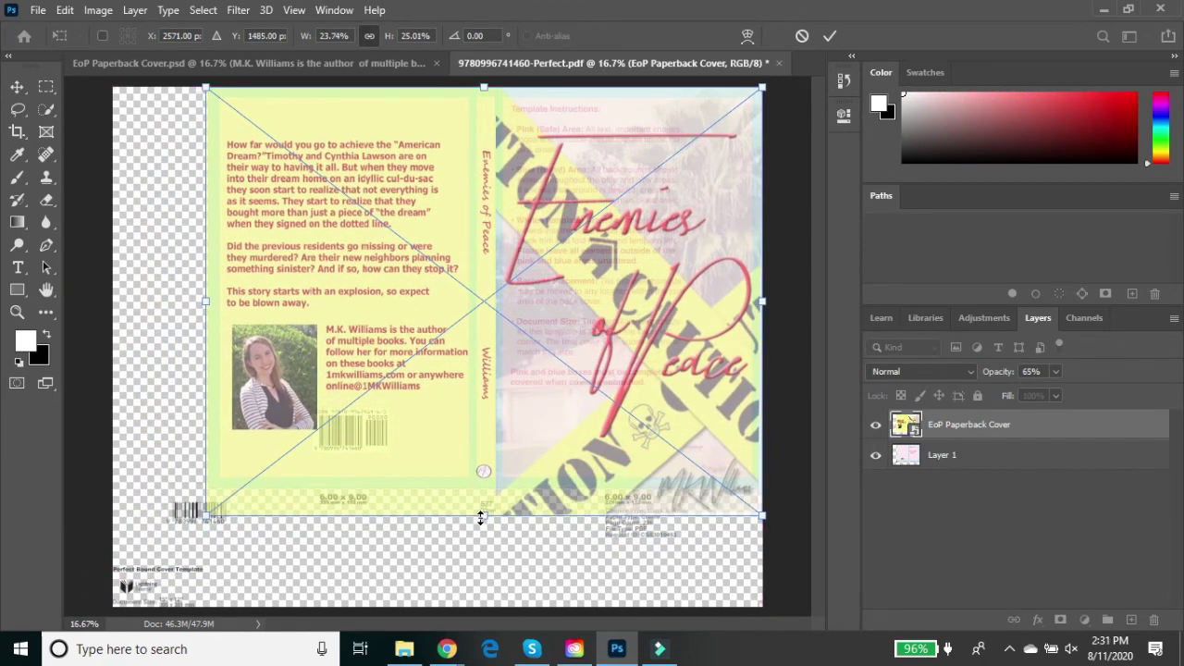
drag(484, 514, 484, 492)
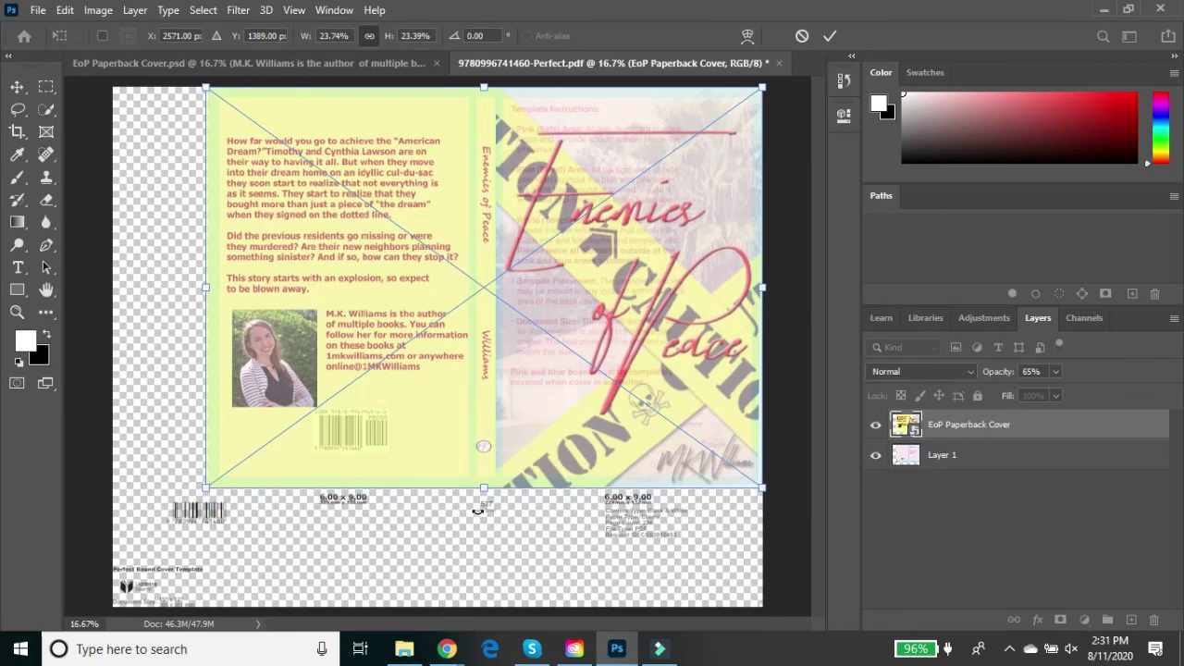
key(Return)
key(t)
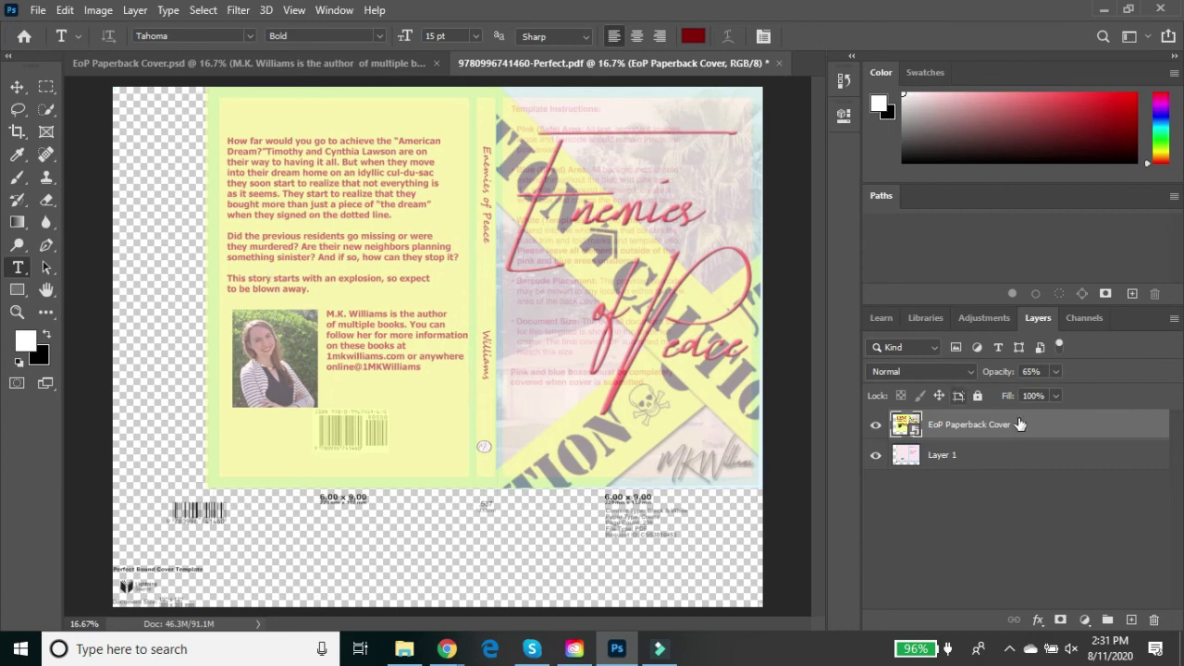
Raise the EoP Paperback Cover layer's opacity back to 100%.
click(1056, 371)
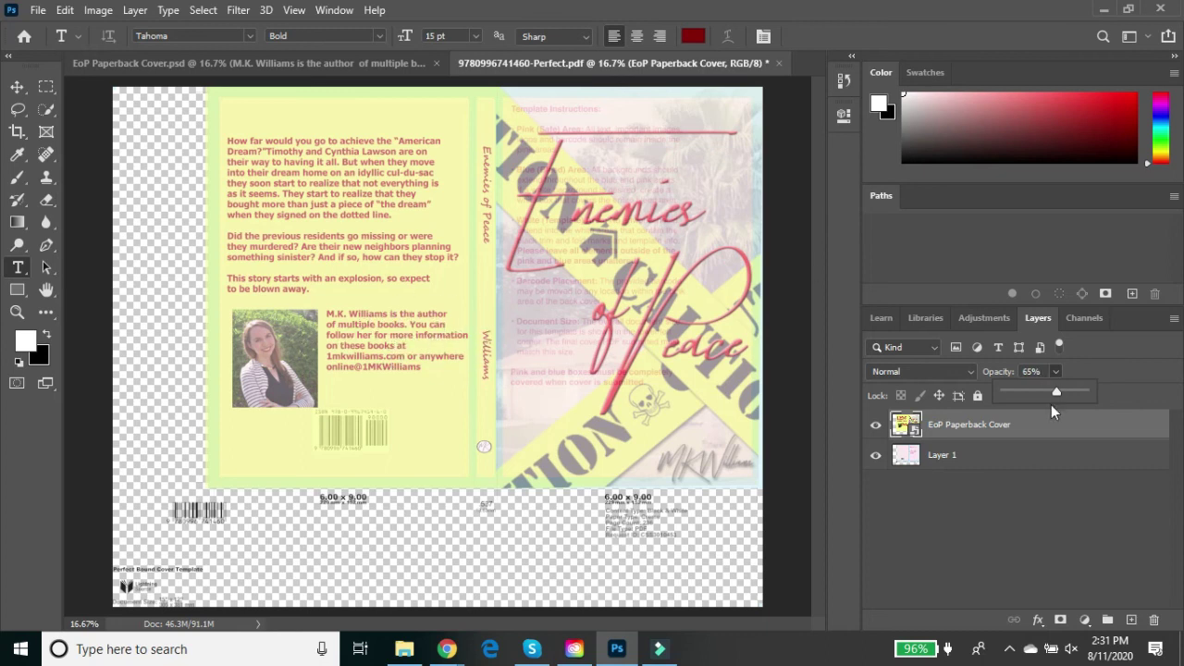
drag(1058, 393, 1097, 395)
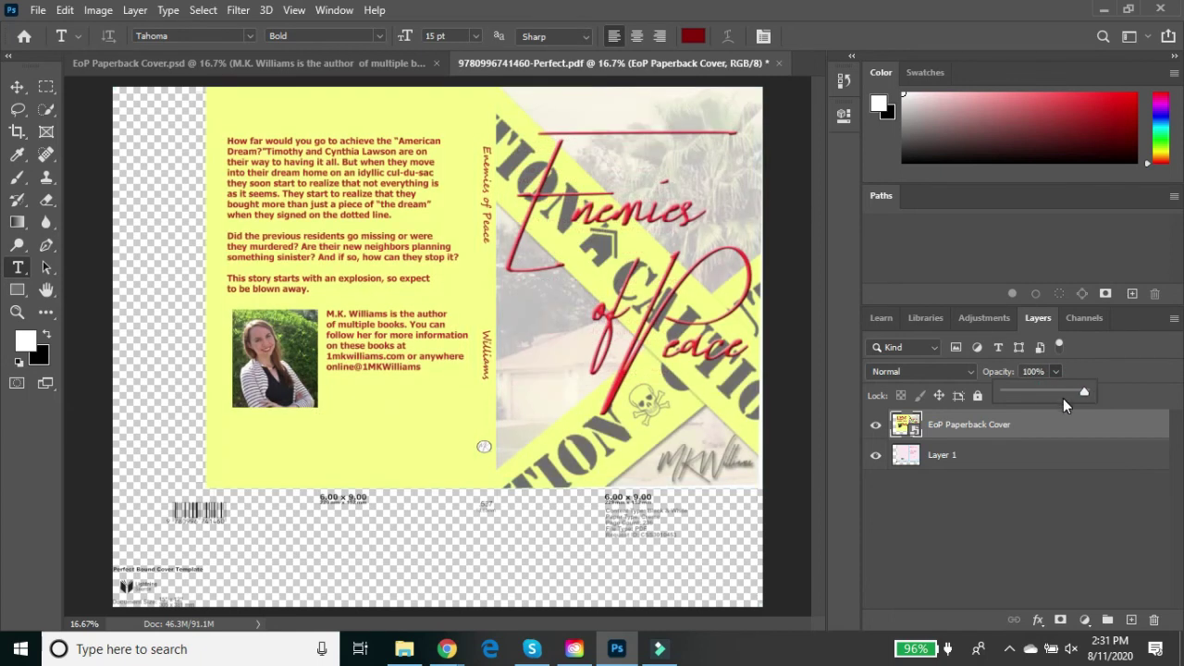
click(1063, 397)
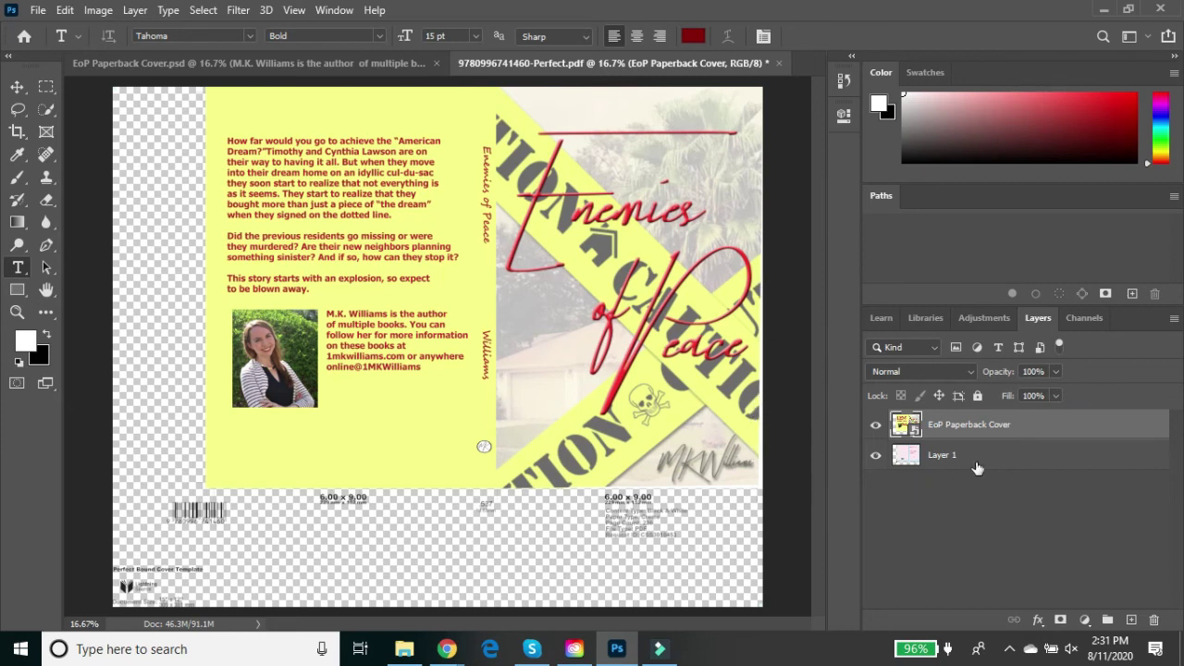
click(1054, 371)
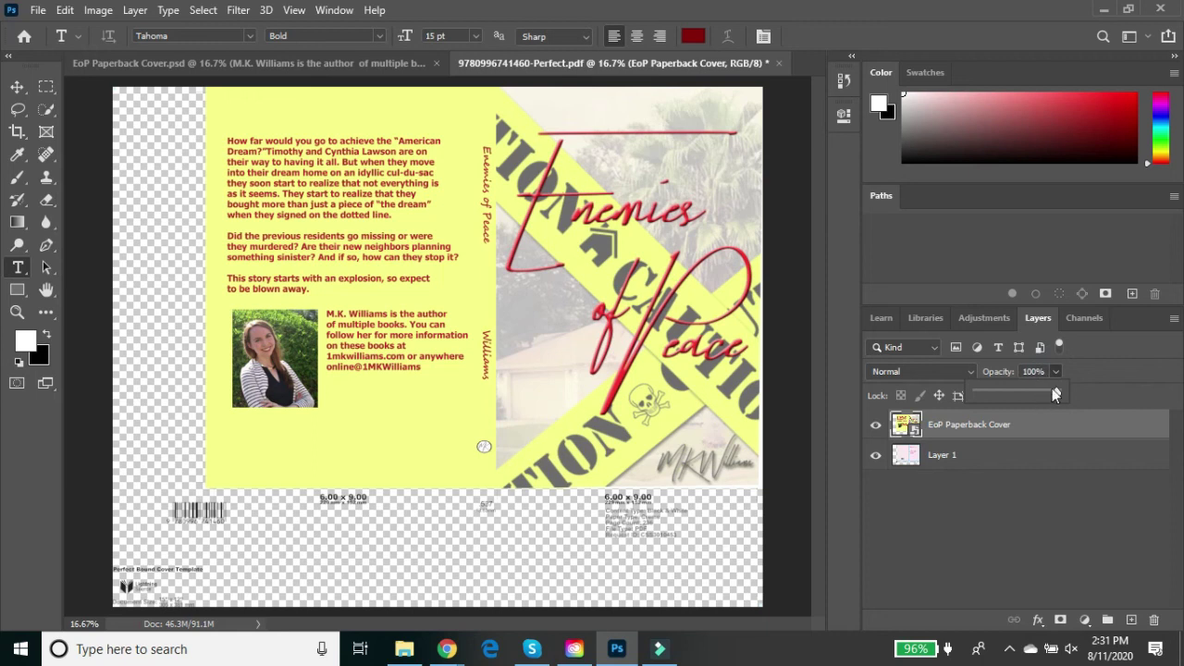
drag(1035, 390, 1028, 388)
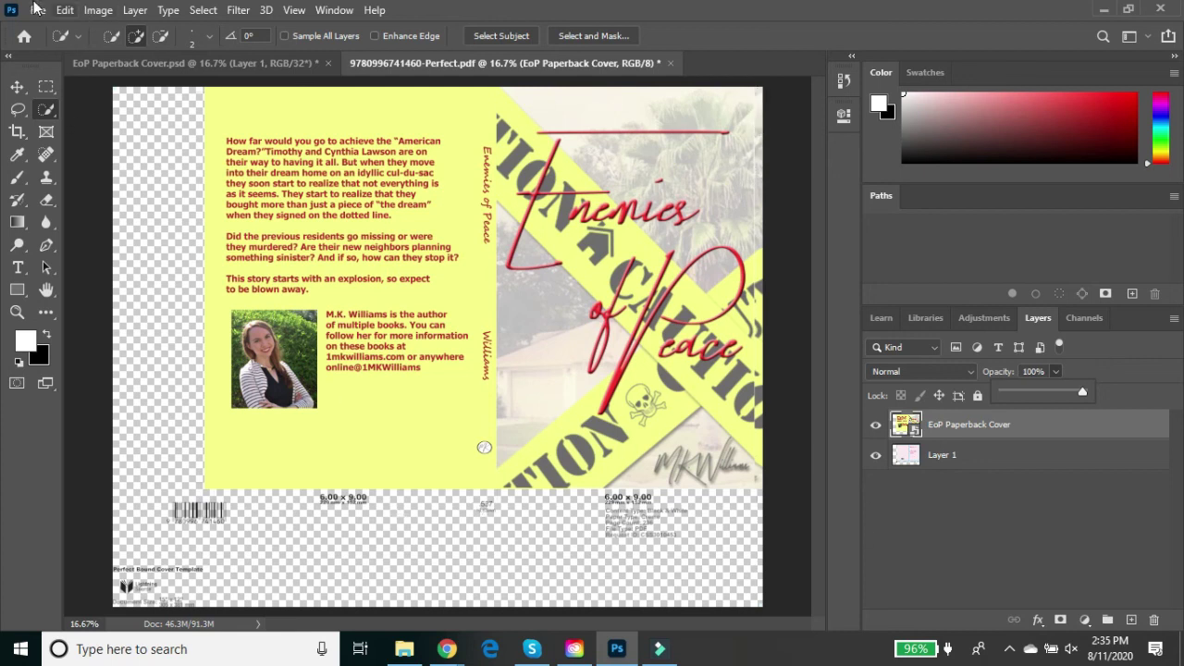
click(38, 10)
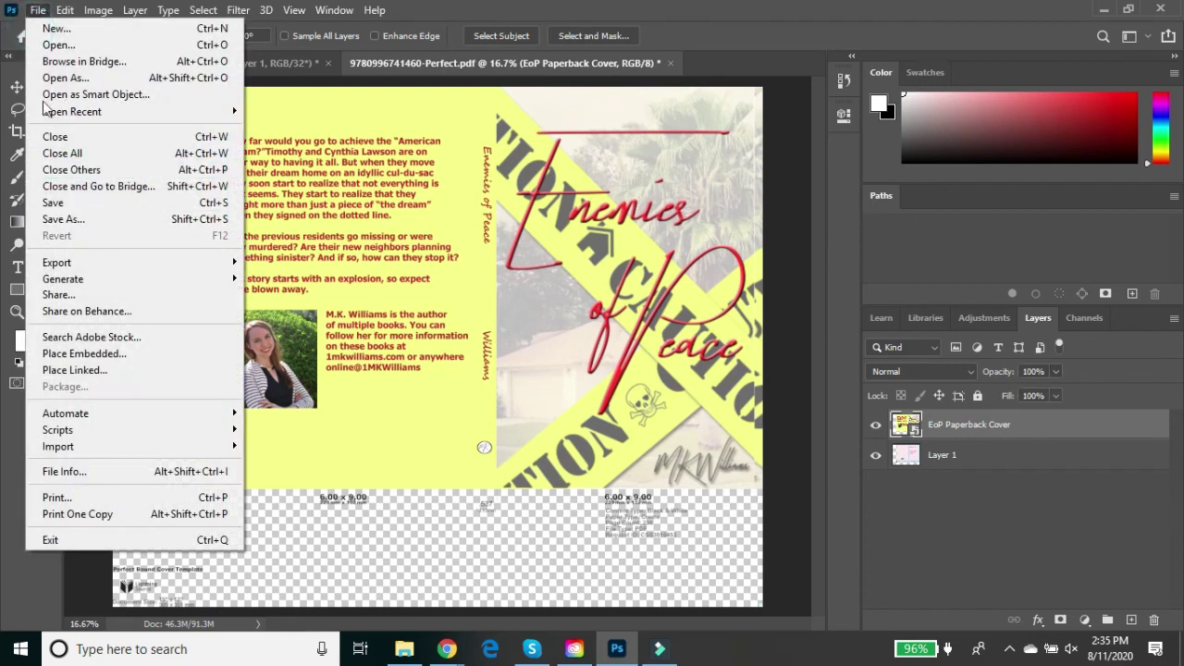
click(64, 220)
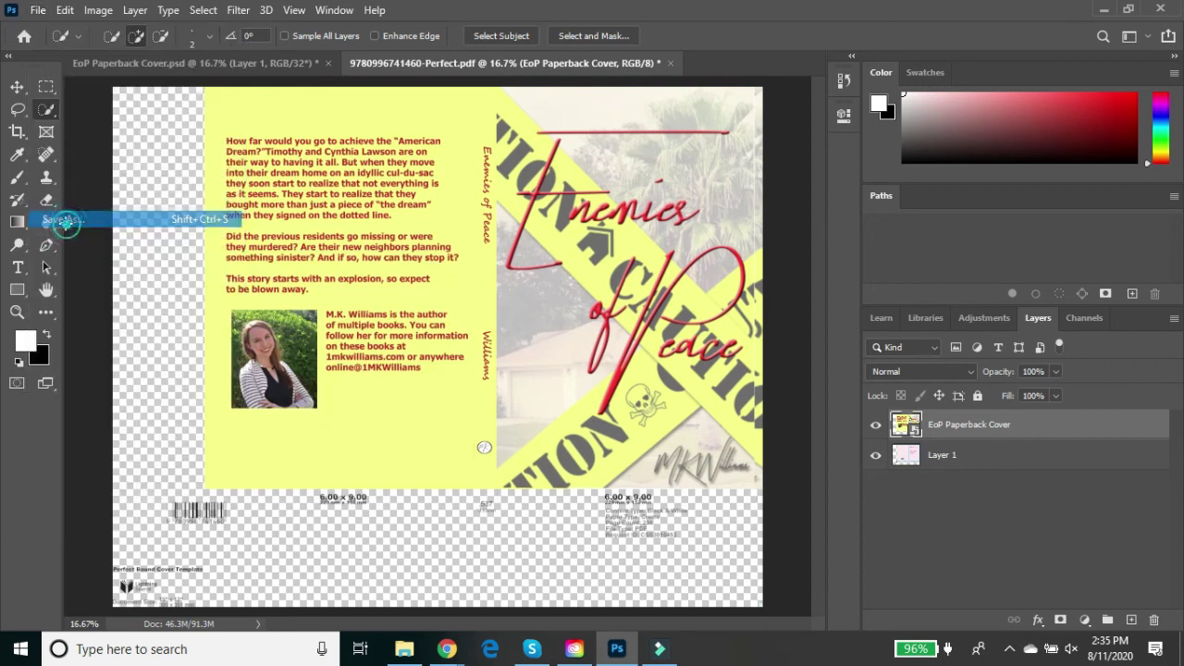
click(696, 474)
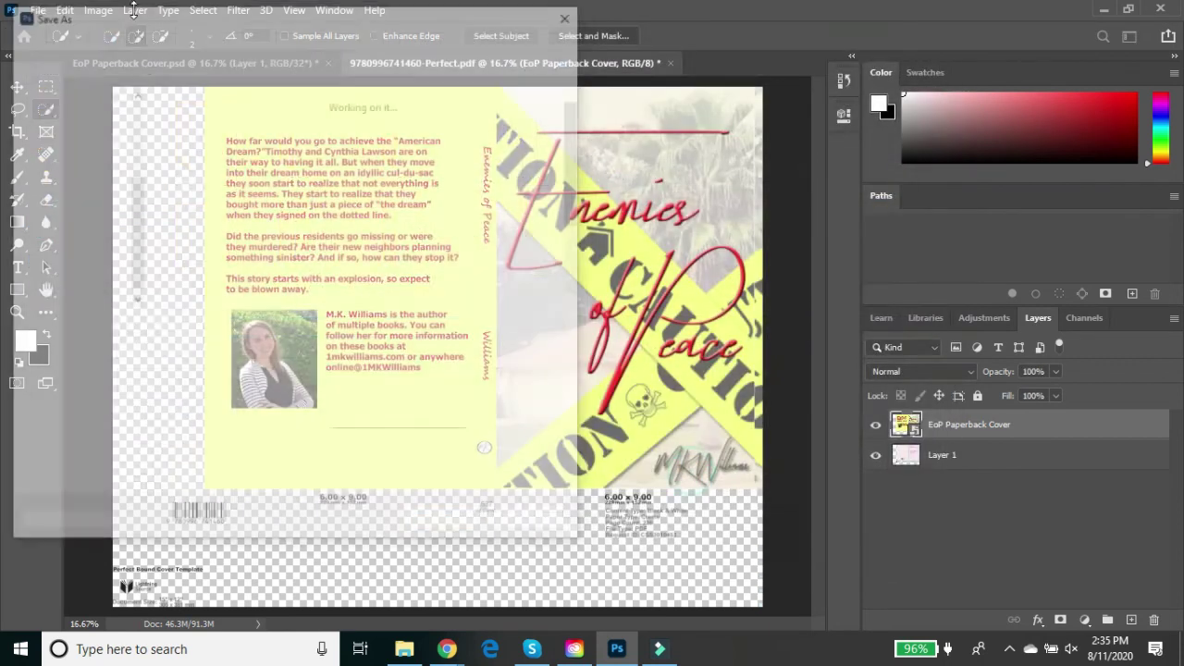
click(226, 352)
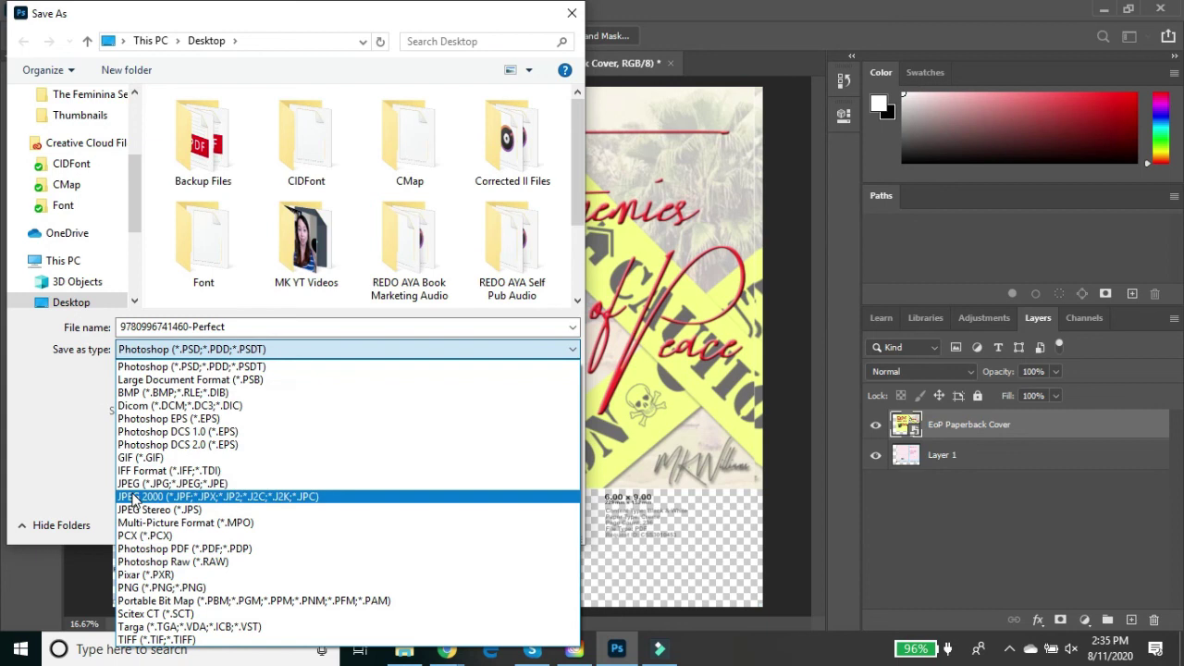
click(138, 550)
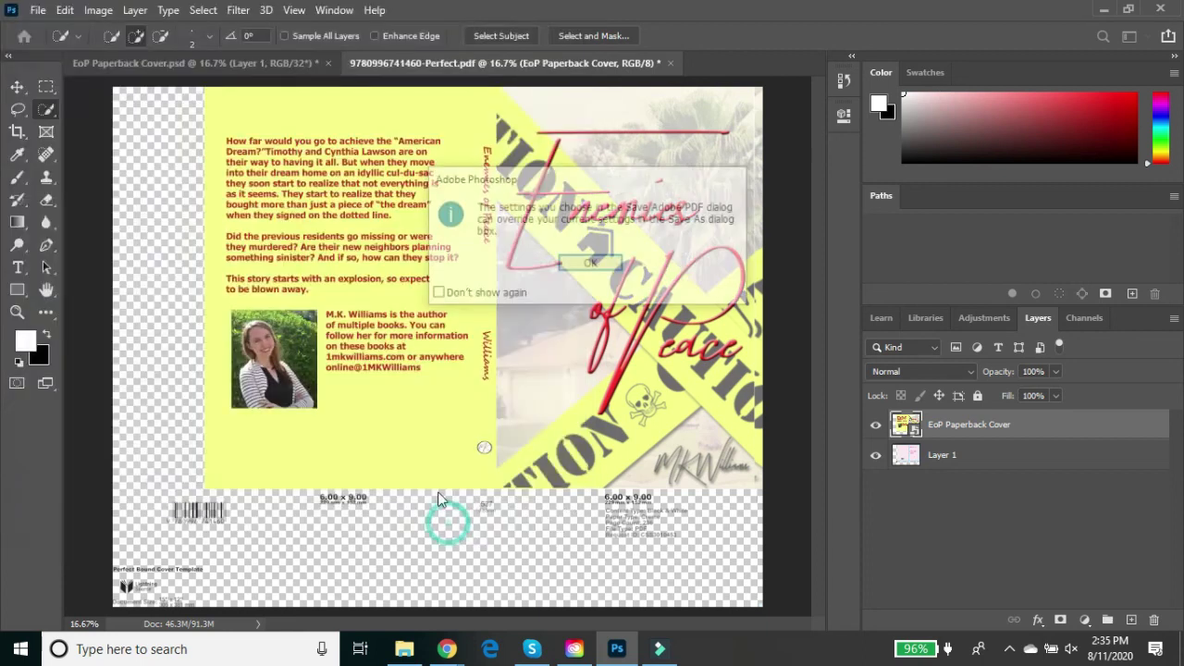
click(588, 263)
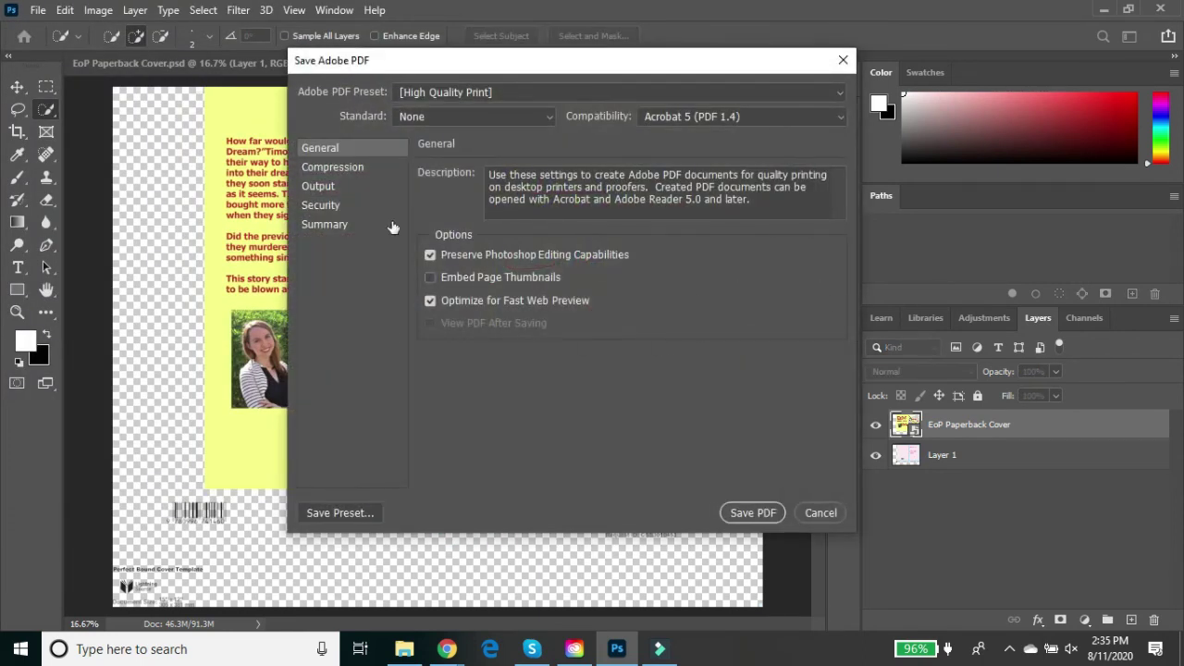
click(318, 188)
click(756, 513)
click(617, 292)
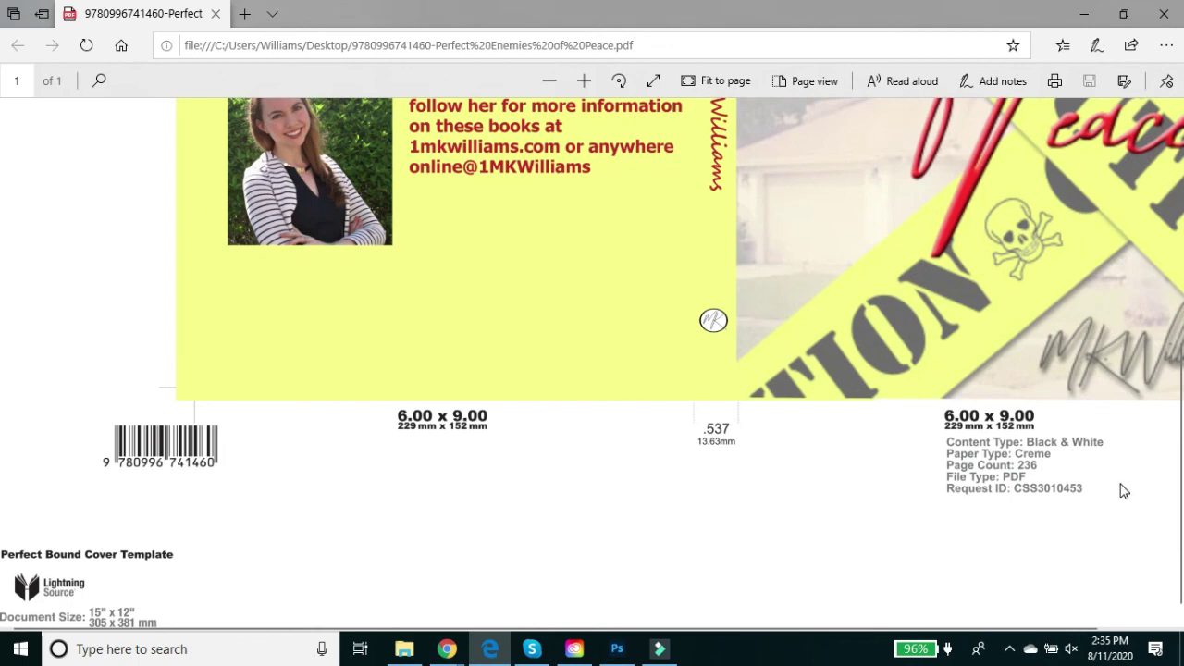
Review the PDF's blurb, barcode and dimensions in Edge, then dismiss the default-browser promotion bar.
scroll(749, 472, up, 5)
scroll(583, 337, down, 5)
scroll(421, 427, up, 5)
scroll(819, 332, down, 5)
scroll(818, 340, up, 5)
scroll(818, 338, down, 5)
drag(1083, 628, 1159, 629)
scroll(1145, 564, up, 5)
scroll(1146, 559, up, 3)
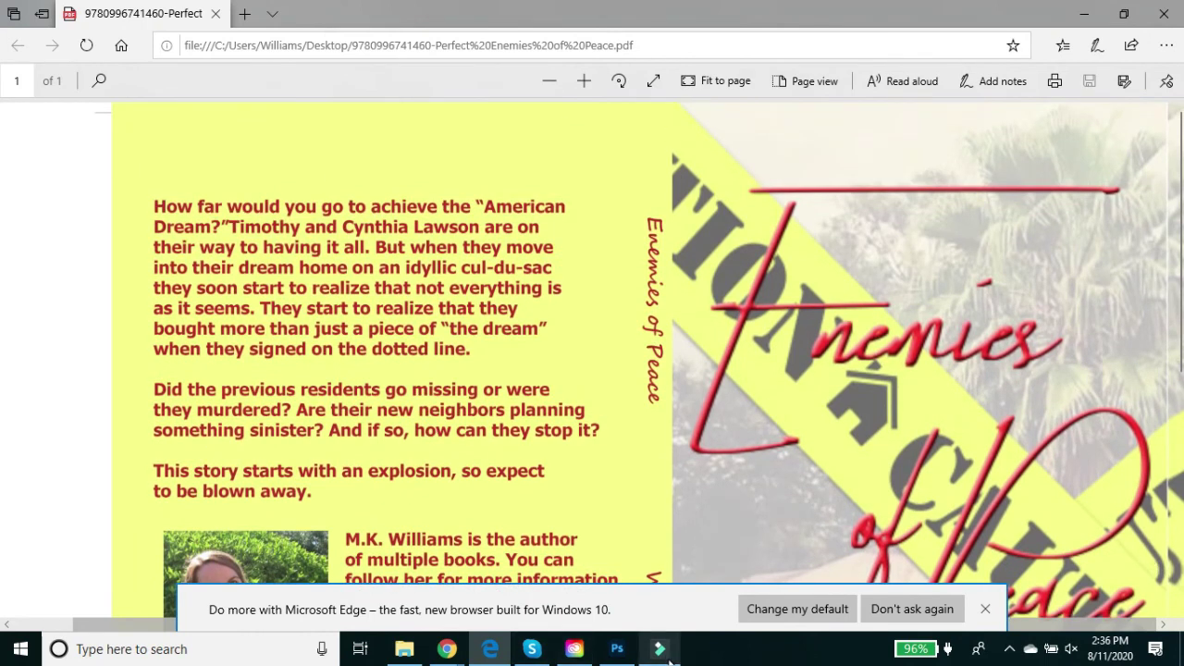
mouse_move(657, 659)
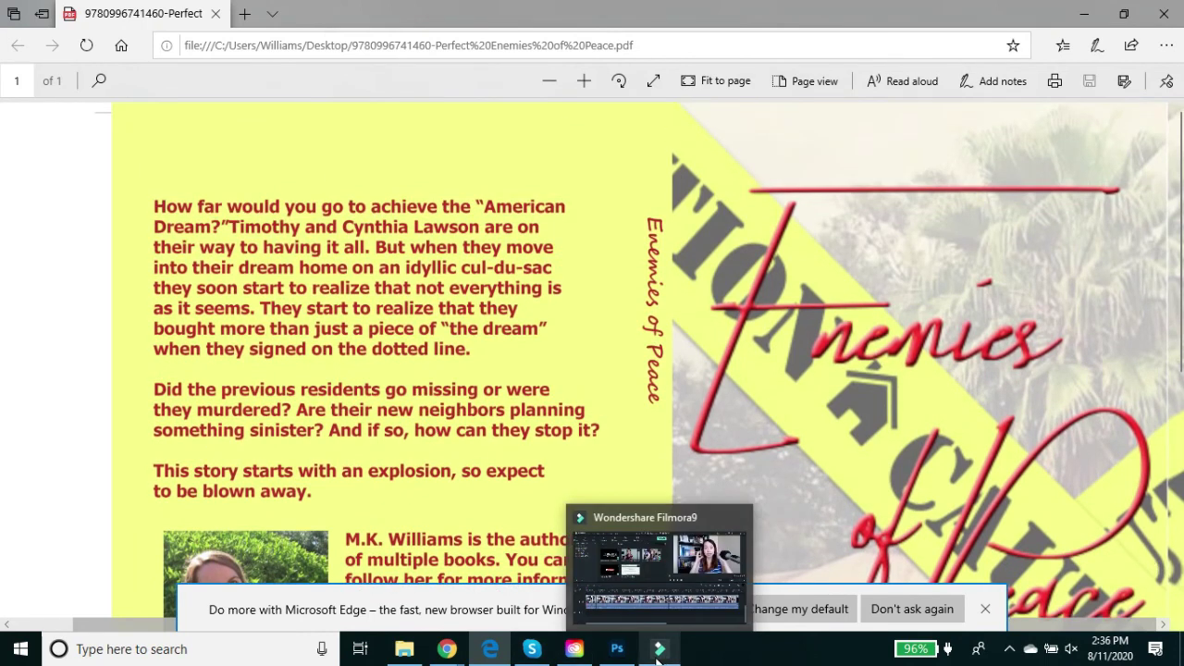
click(985, 609)
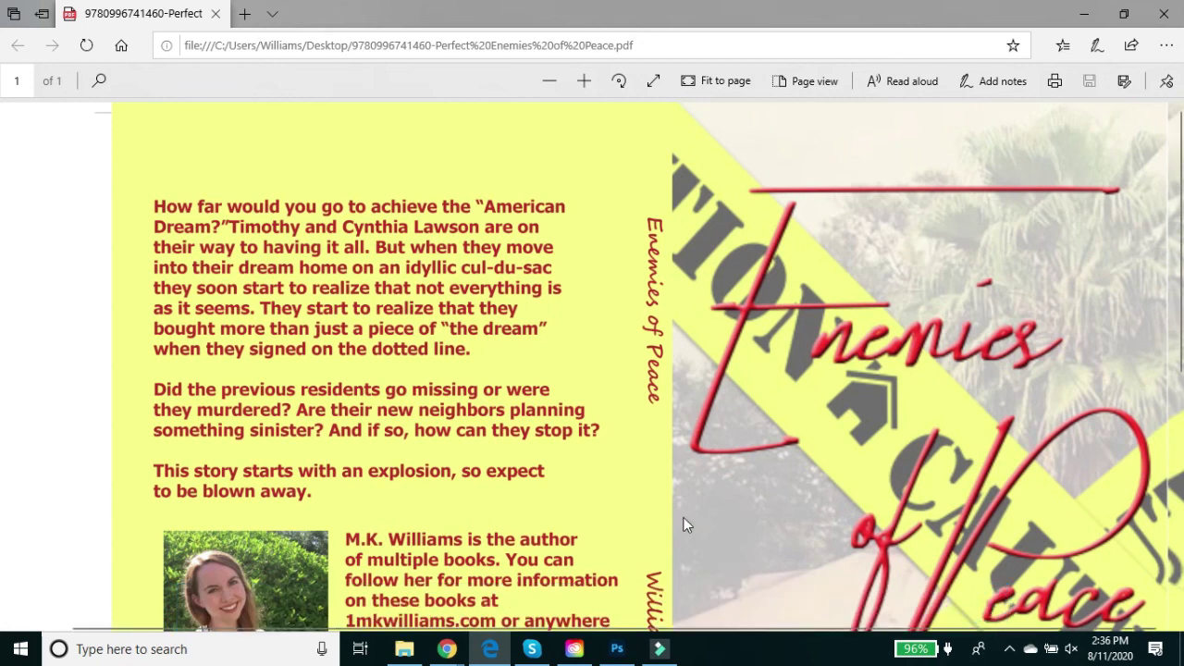